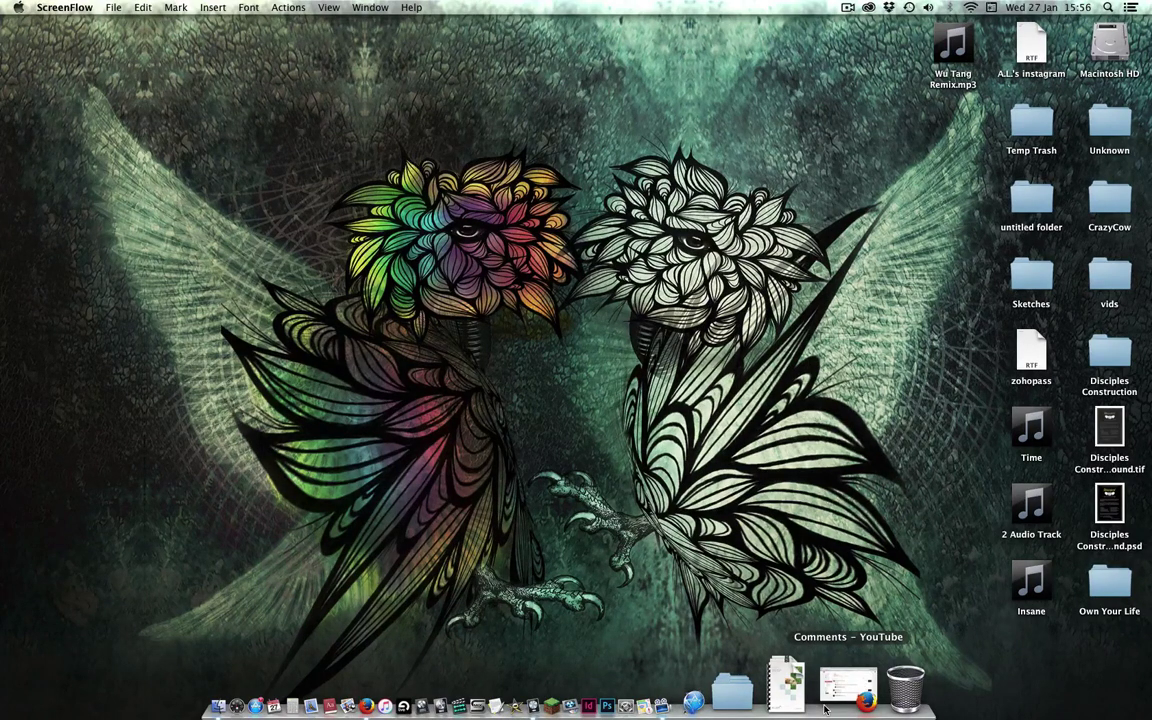
- Review the YouTube Studio comments, then minimize Firefox to reveal the desktop
left_click(824, 706)
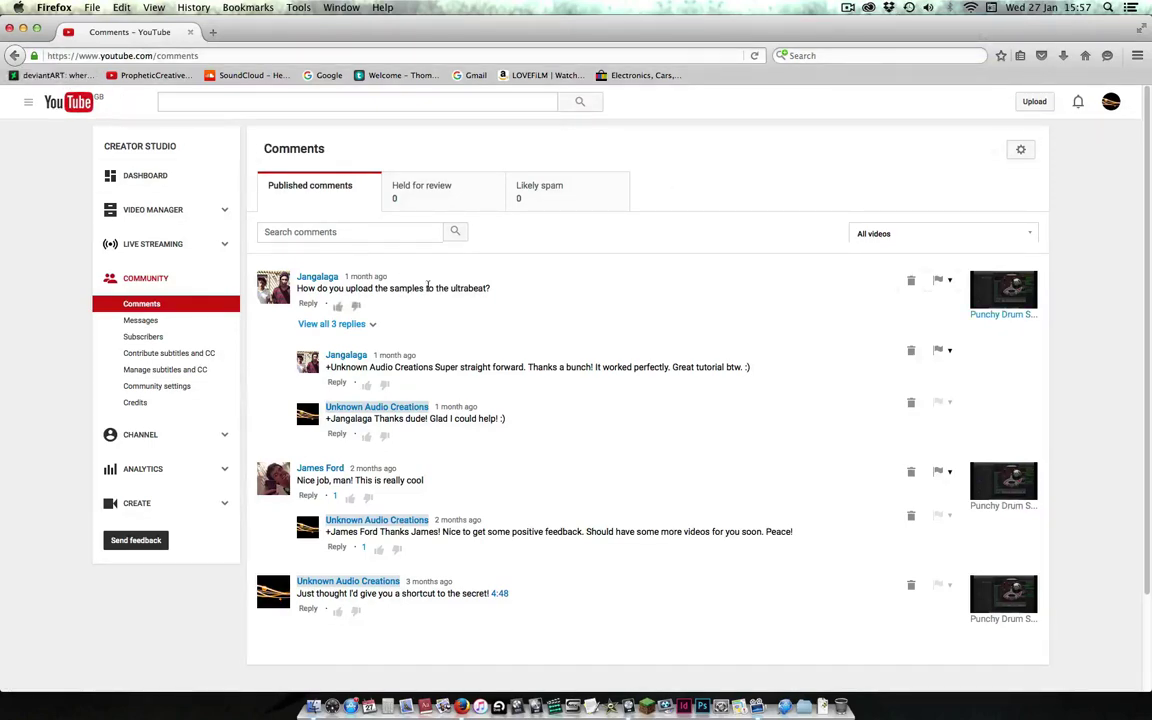
left_click(24, 31)
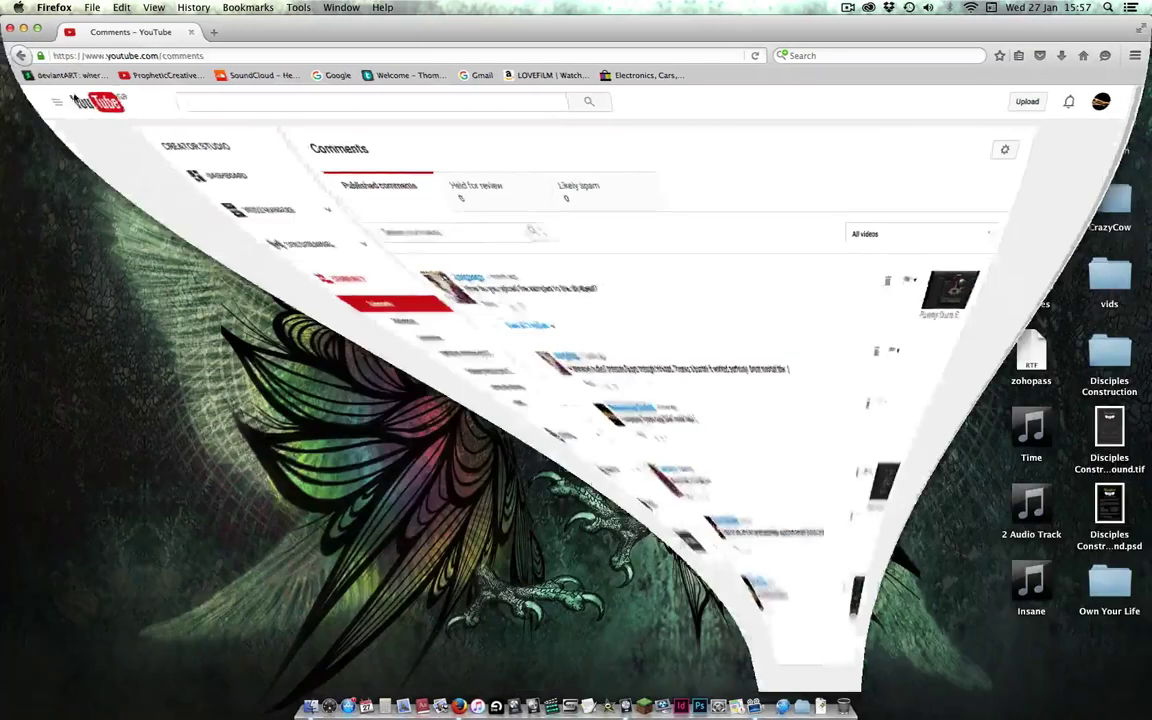
- Launch Logic Pro X and create a new Untitled project with one Software Instrument track
left_click(619, 690)
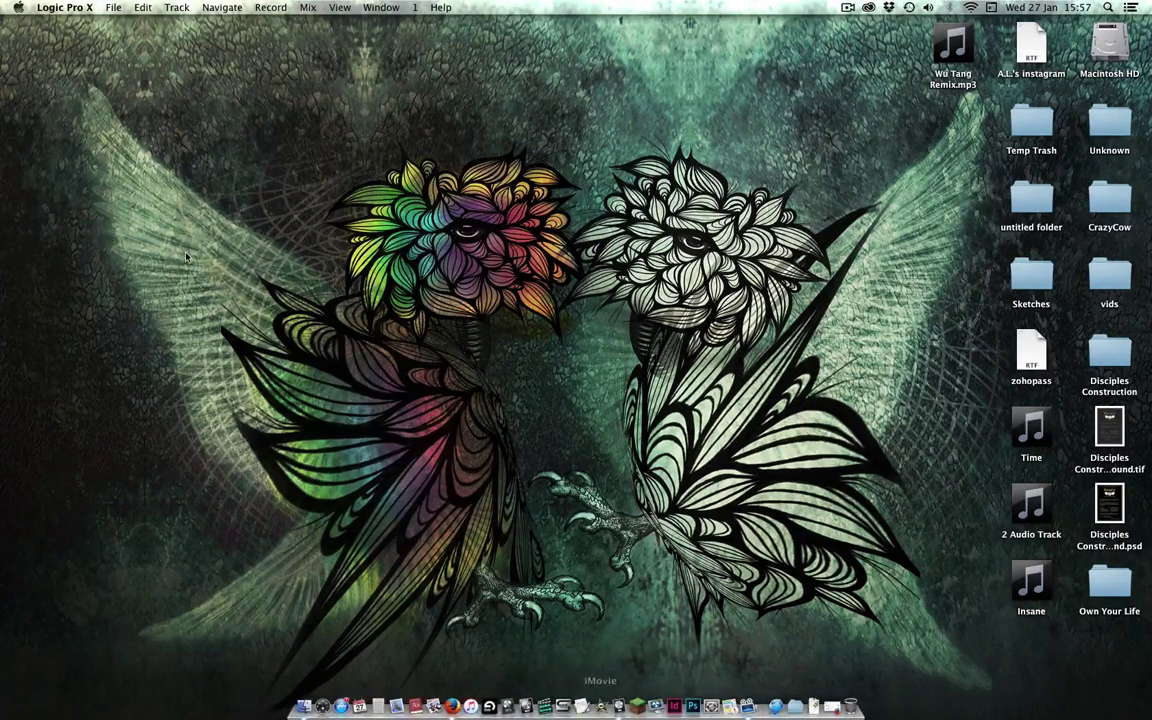
left_click(113, 7)
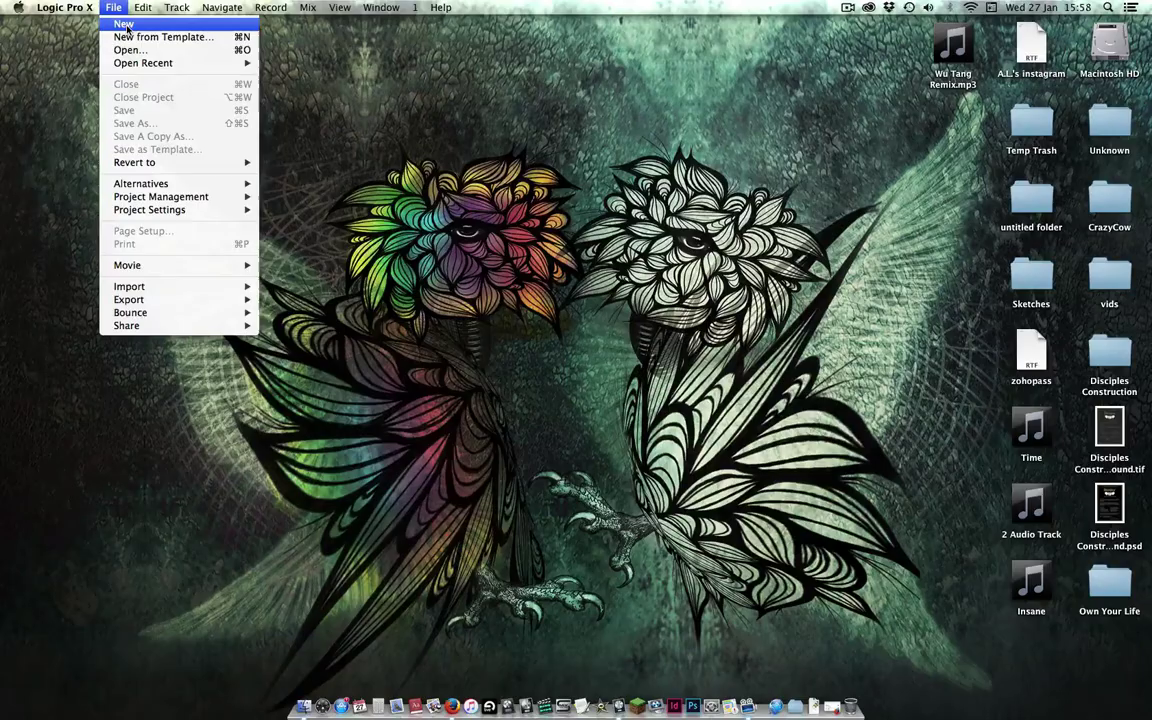
left_click(124, 24)
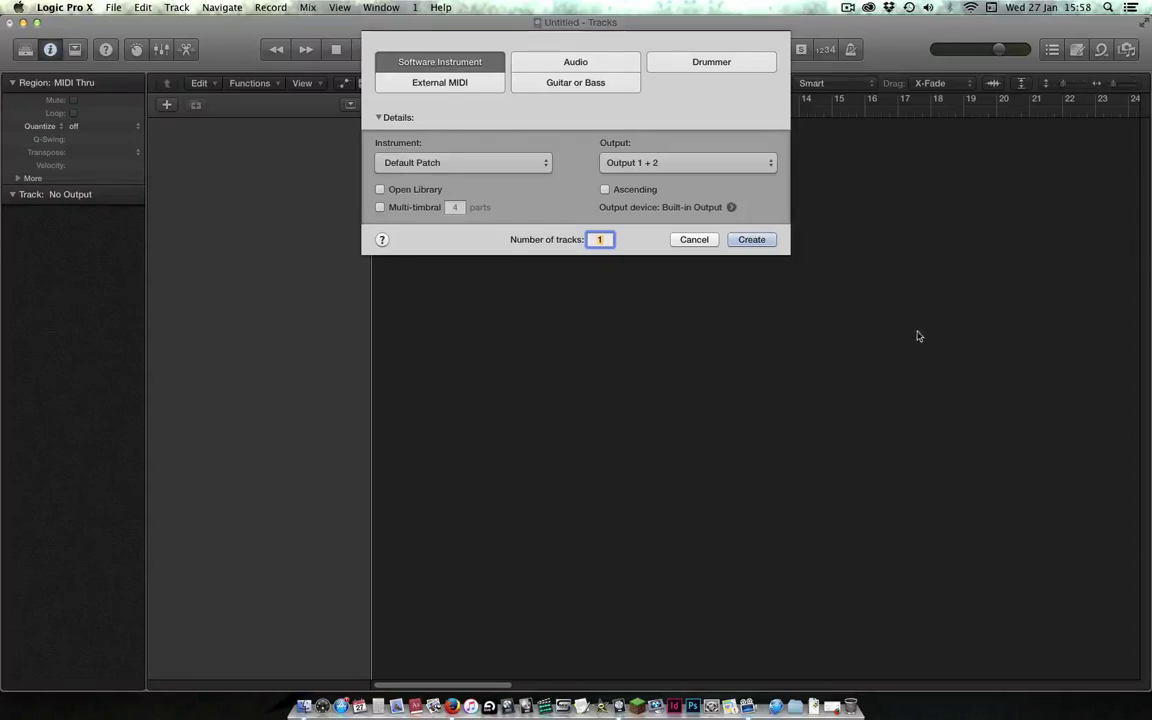
left_click(762, 241)
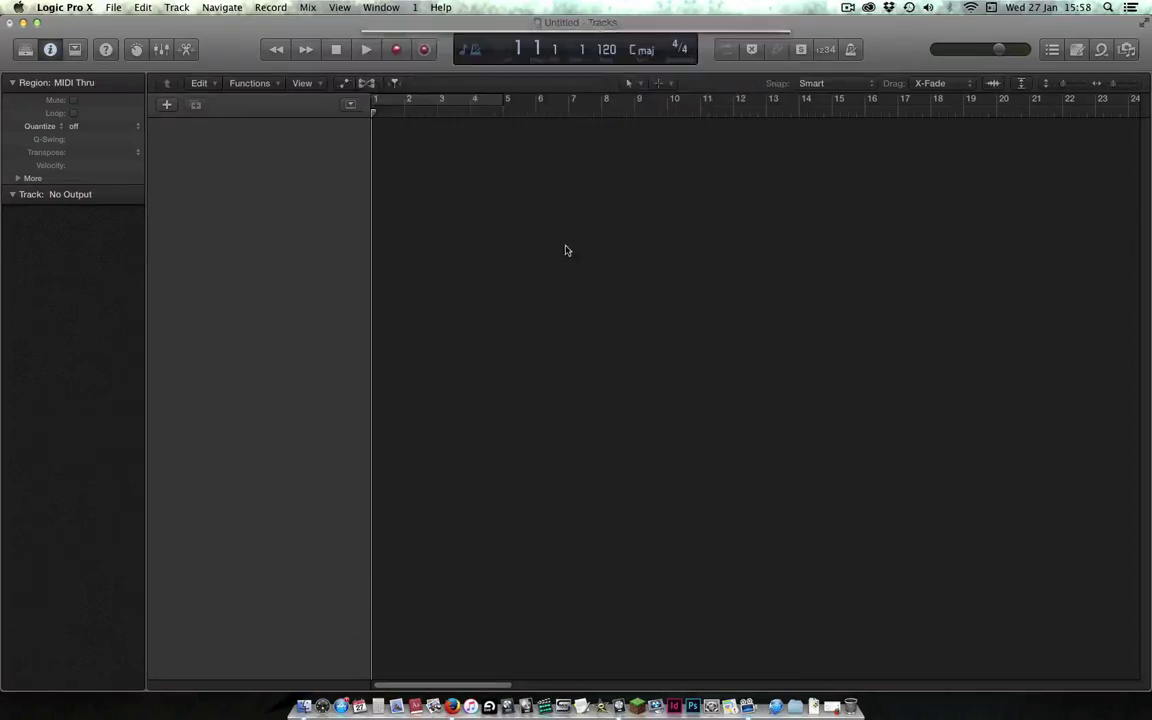
- Open the channel strip's instrument plug-in list to reach Ultrabeat (Drum Synth) Multi-Output
mouse_move(53, 378)
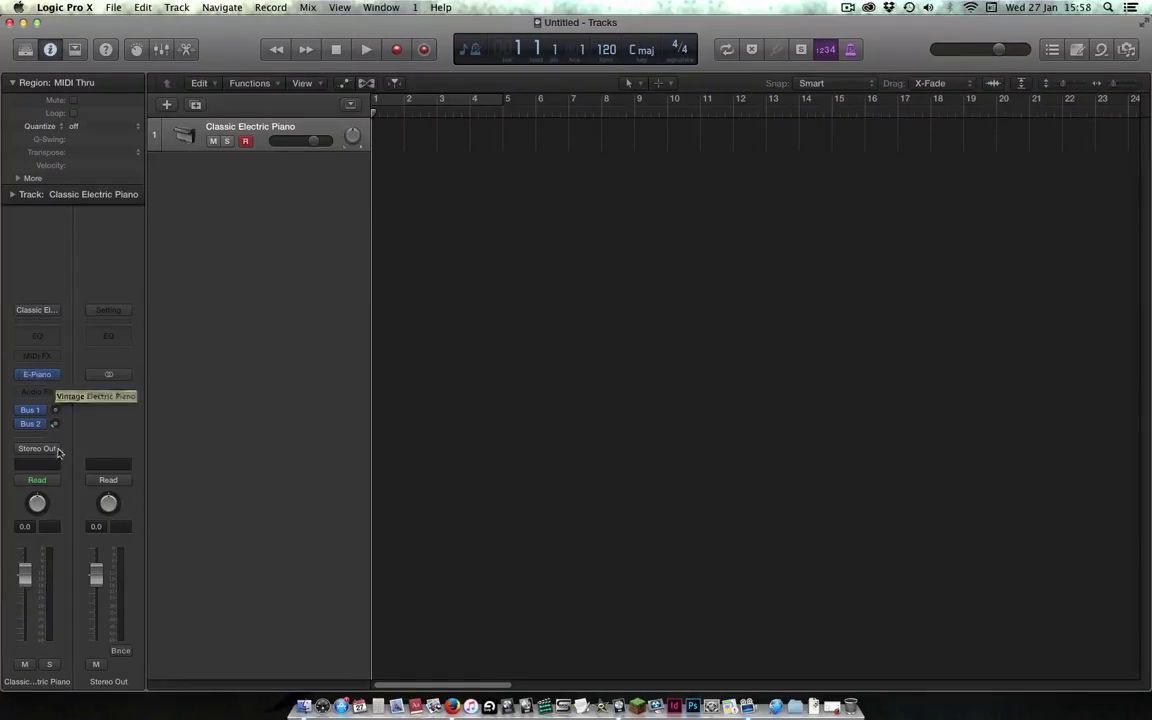
left_click(55, 378)
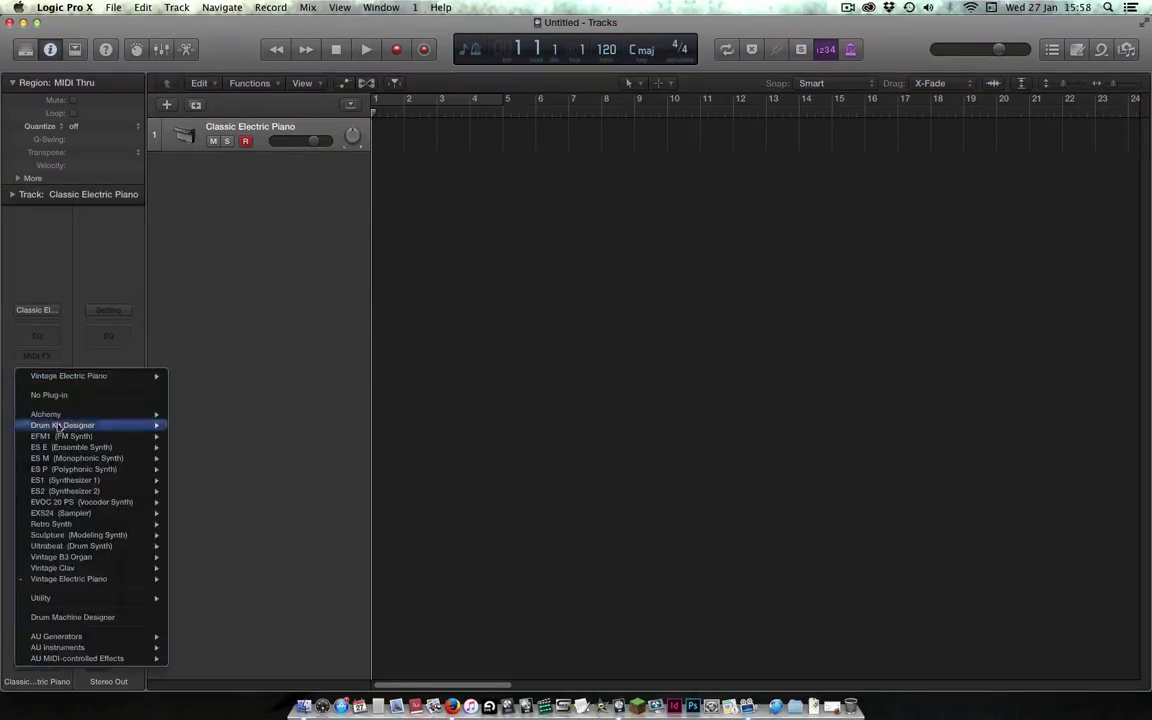
mouse_move(76, 540)
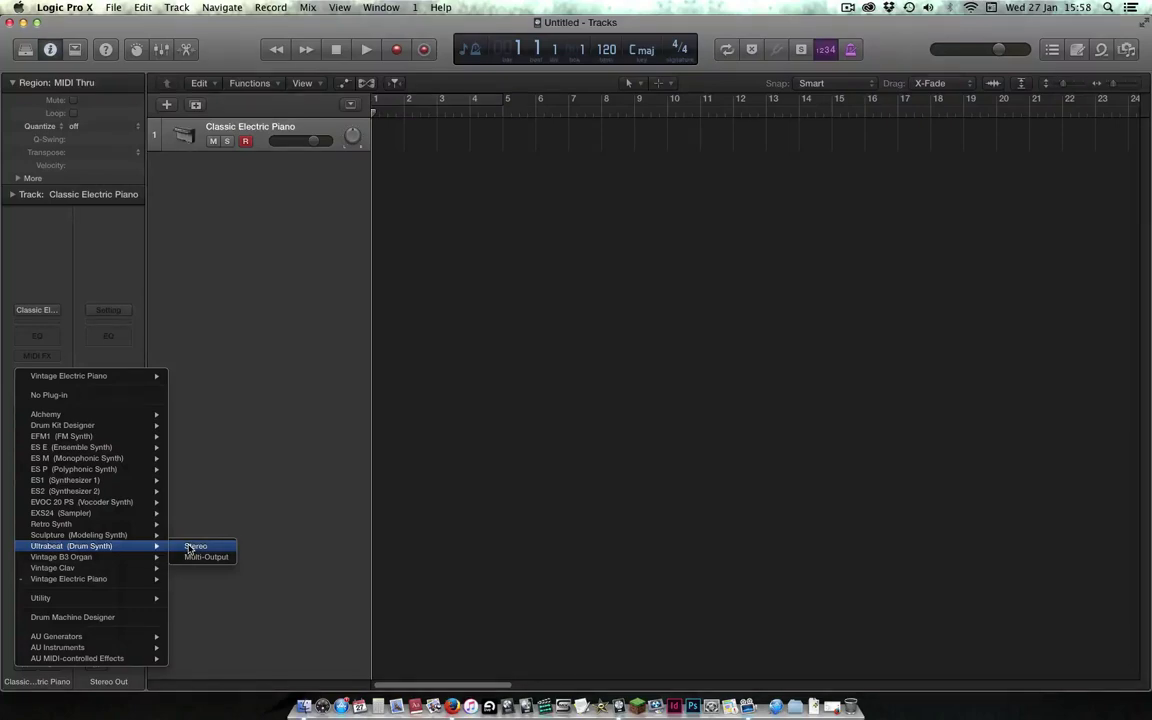
- Load Ultrabeat as a multi-output instrument on Inst 1 and position its window
left_click(195, 563)
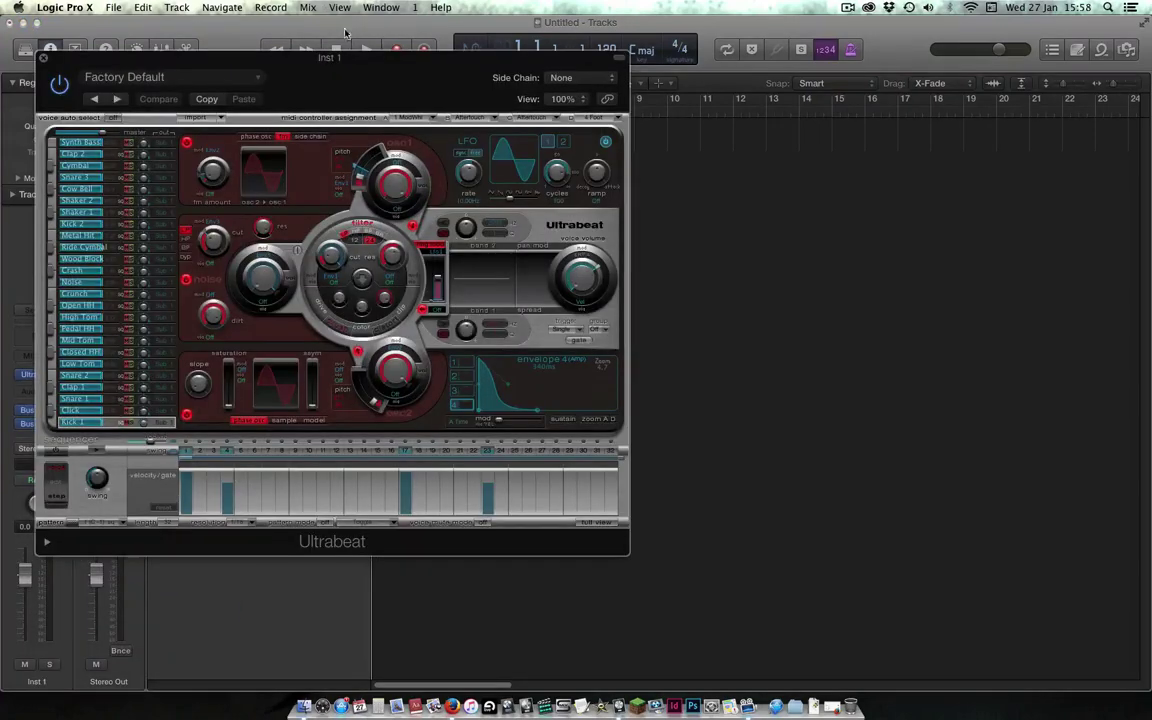
left_click_drag(354, 86, 585, 119)
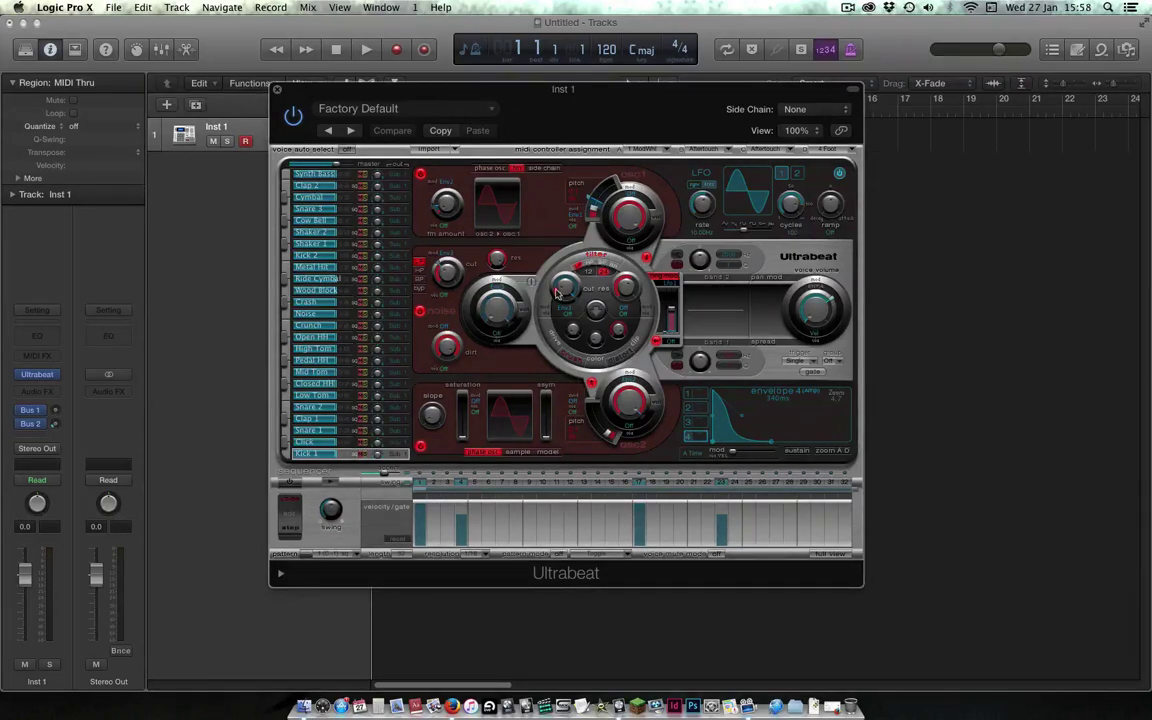
left_click_drag(630, 113, 622, 139)
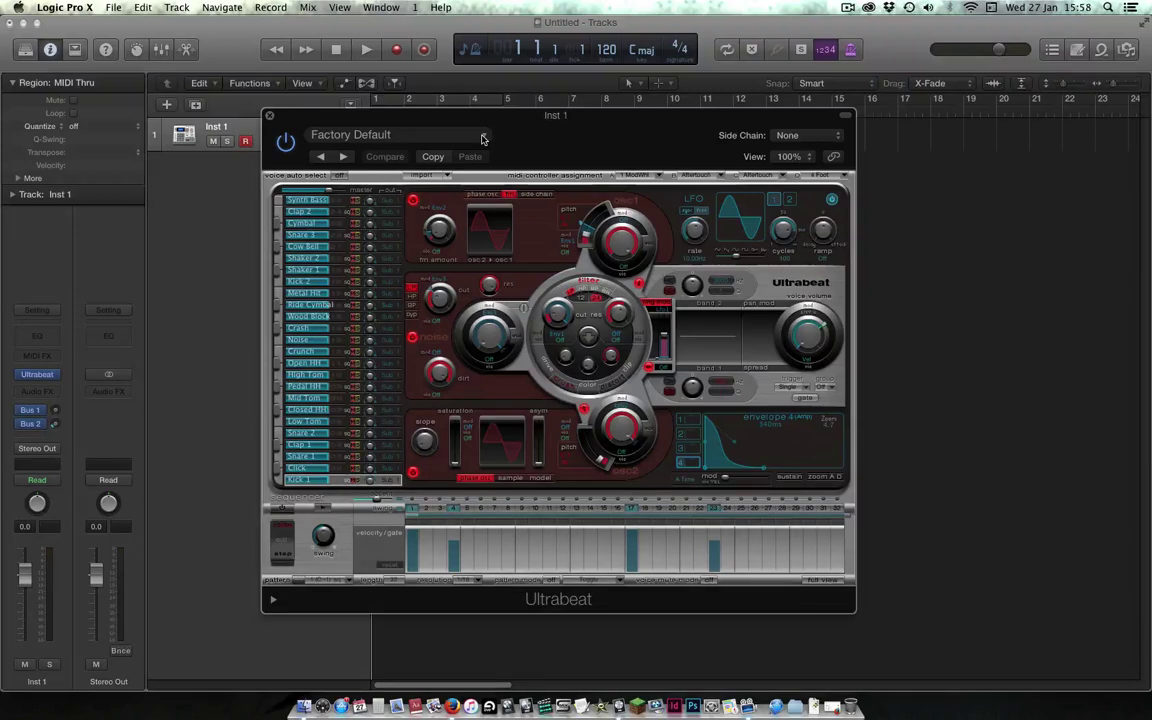
- Open Ultrabeat's Factory Default preset menu and show the Drum Kits submenu
left_click(483, 139)
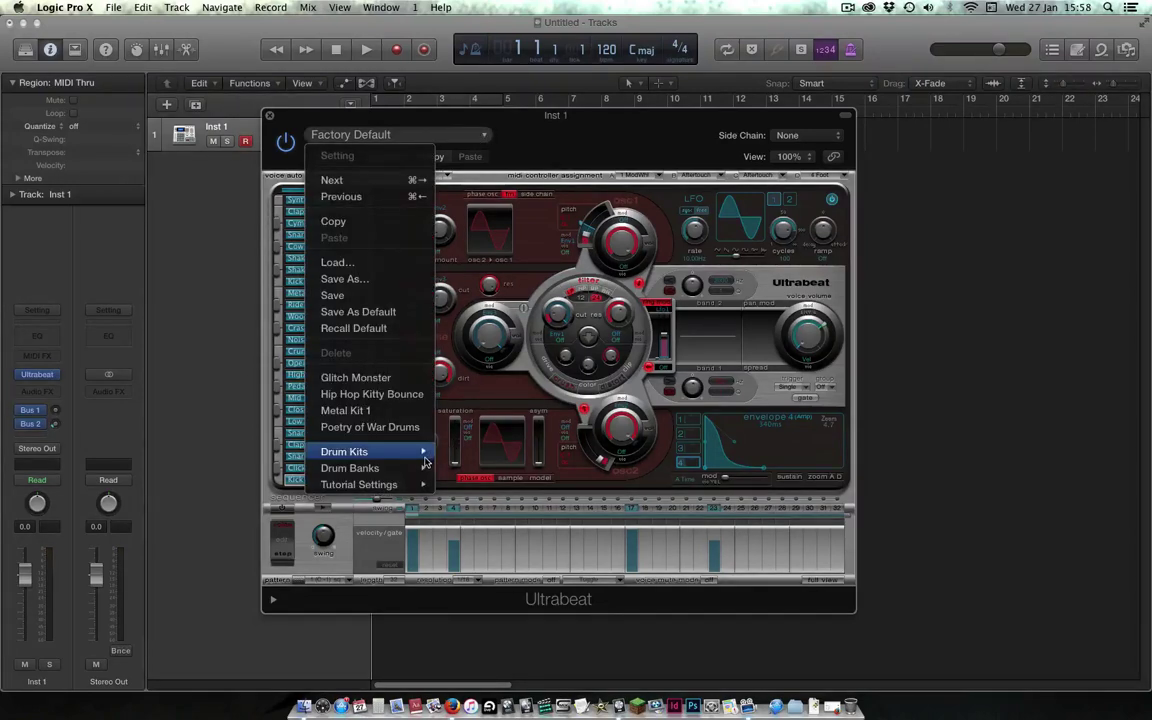
mouse_move(393, 455)
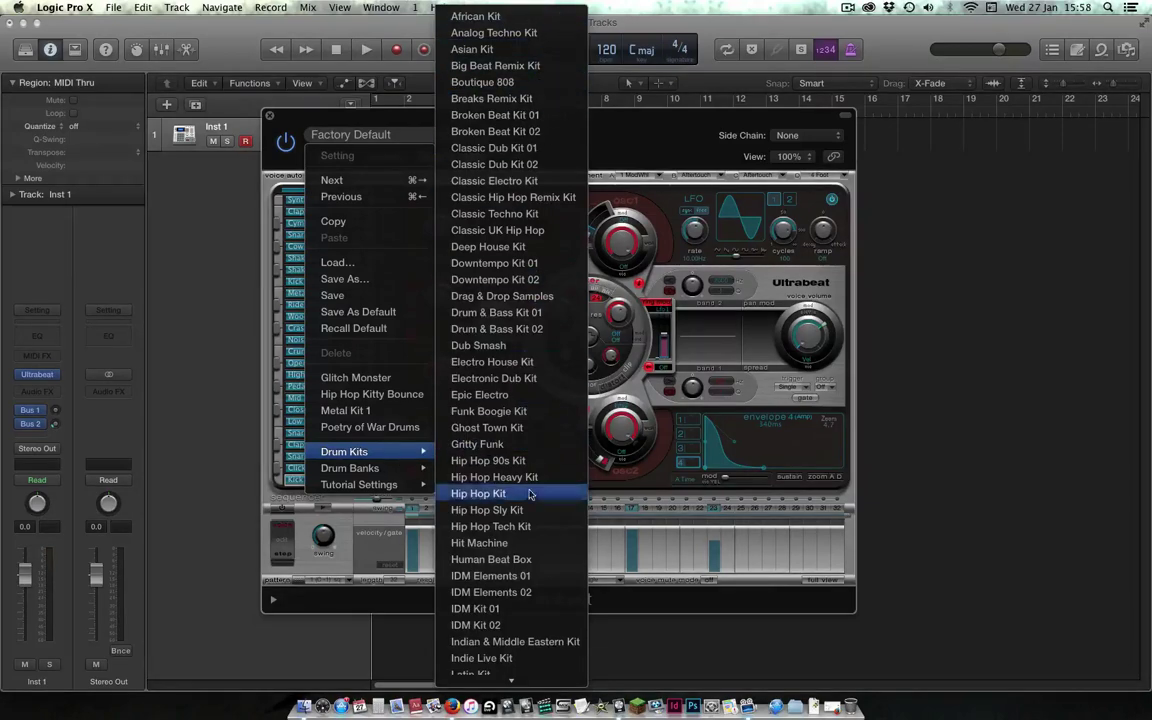
mouse_move(528, 684)
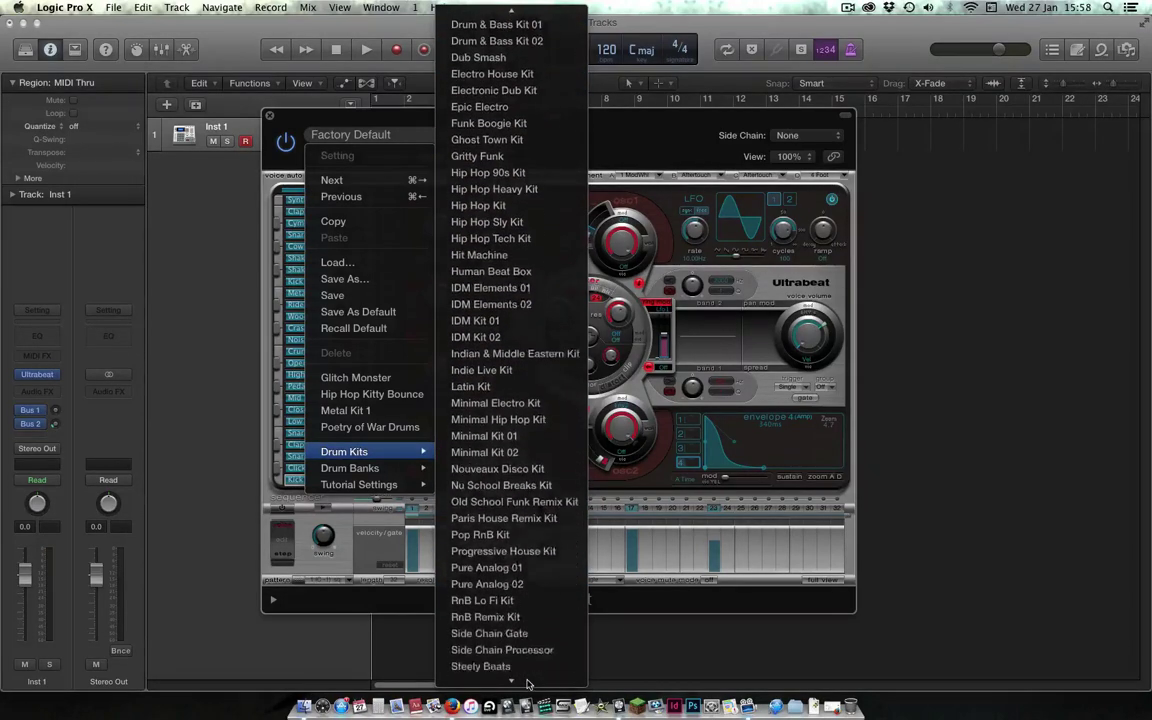
mouse_move(523, 5)
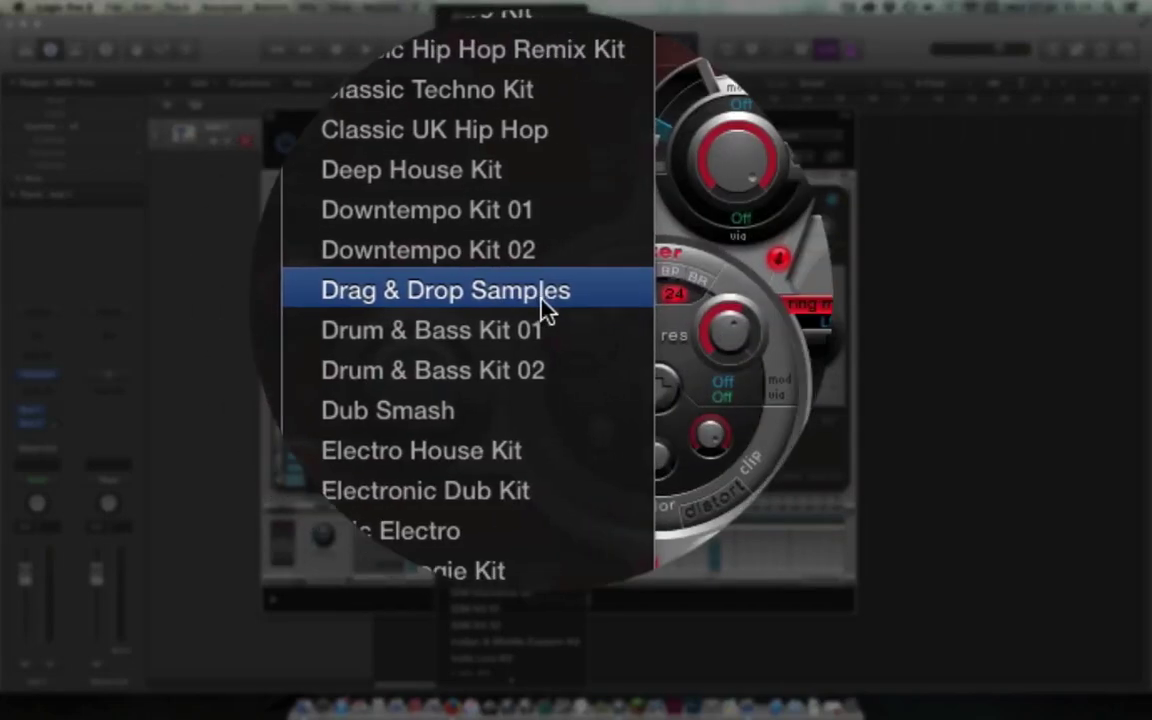
- Load the Drag & Drop Samples kit and move the Ultrabeat window up and left
left_click(544, 305)
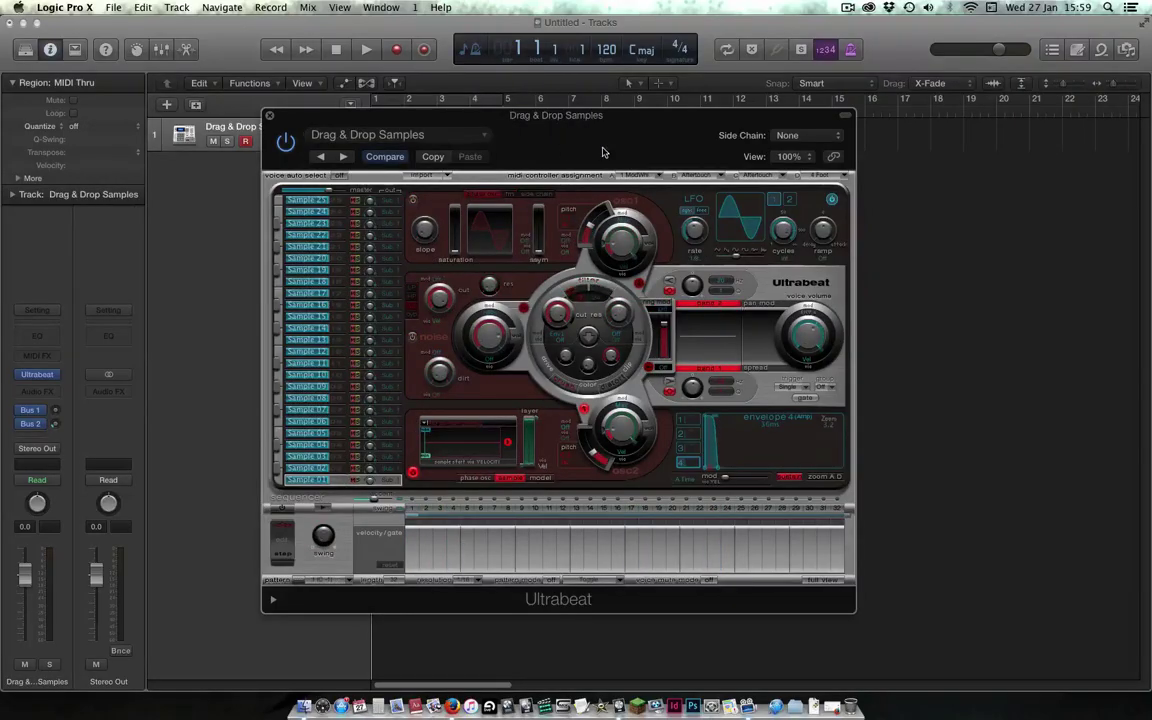
left_click_drag(603, 152, 587, 137)
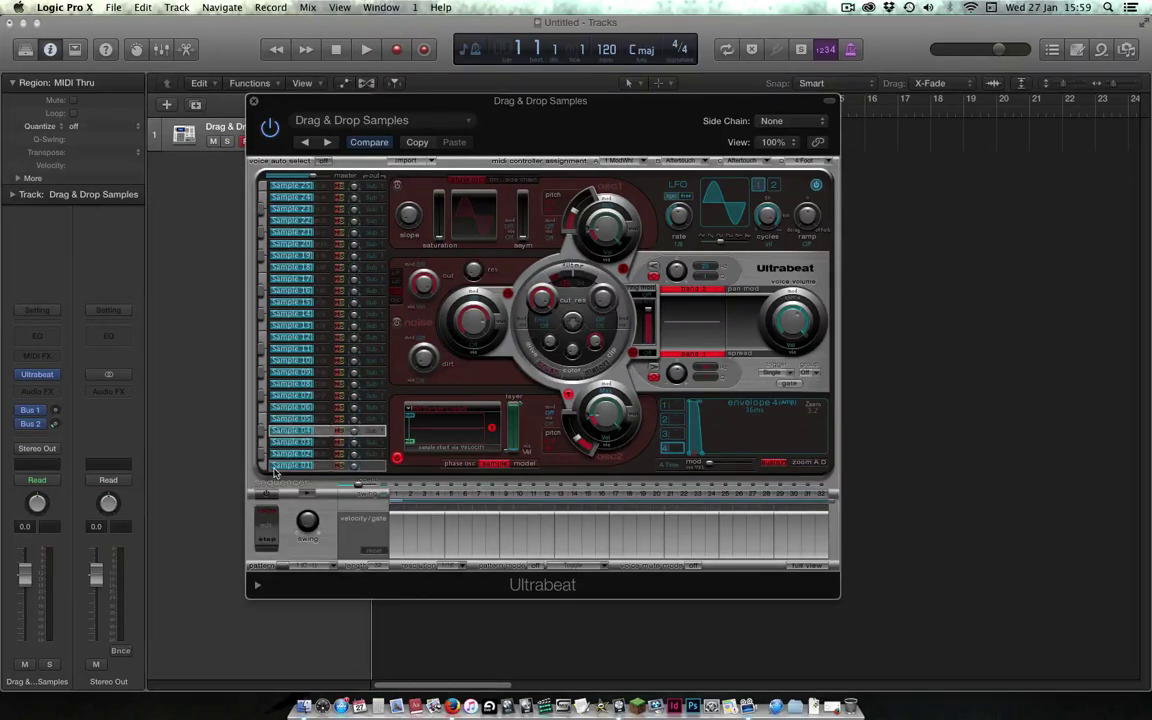
left_click_drag(630, 121, 535, 105)
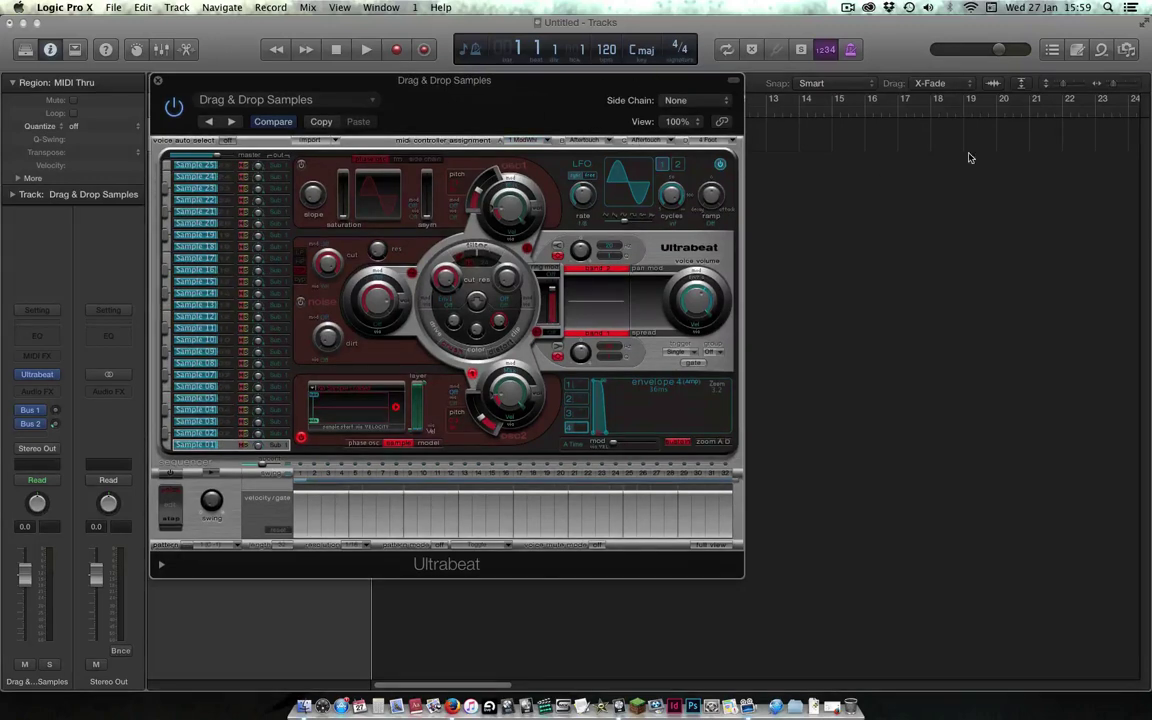
- In the All Files browser, navigate from Sound Library through Samples into the Drums & Percussion folder
left_click(1128, 49)
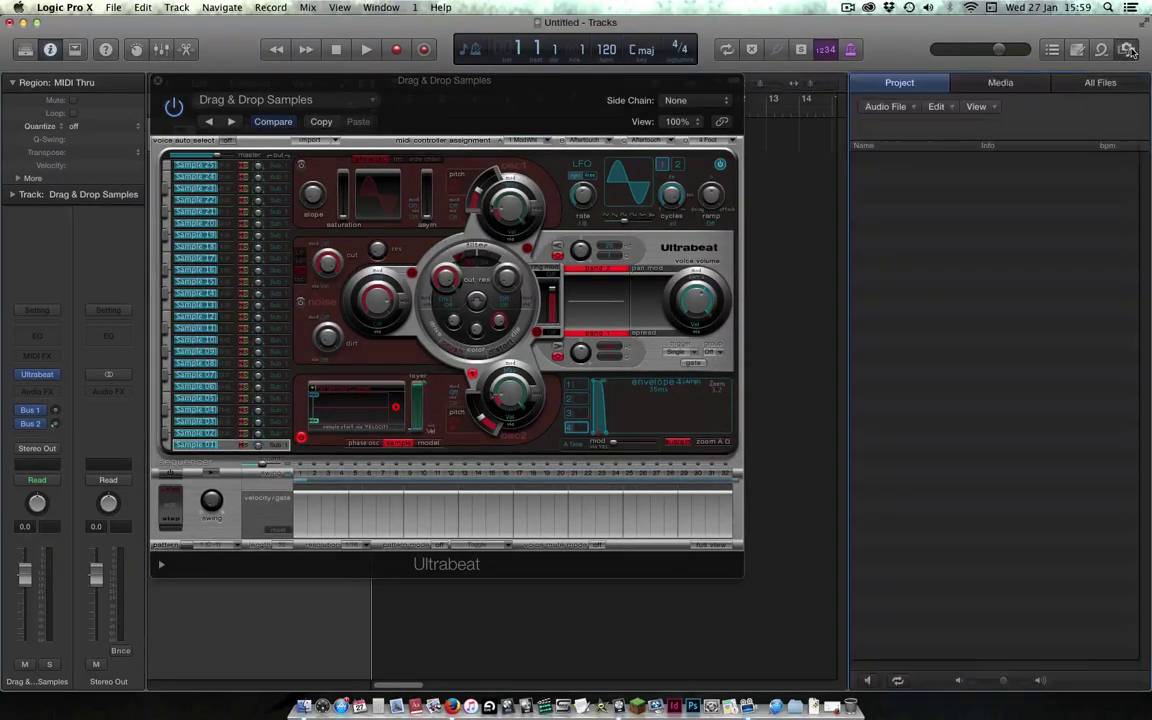
left_click(1088, 86)
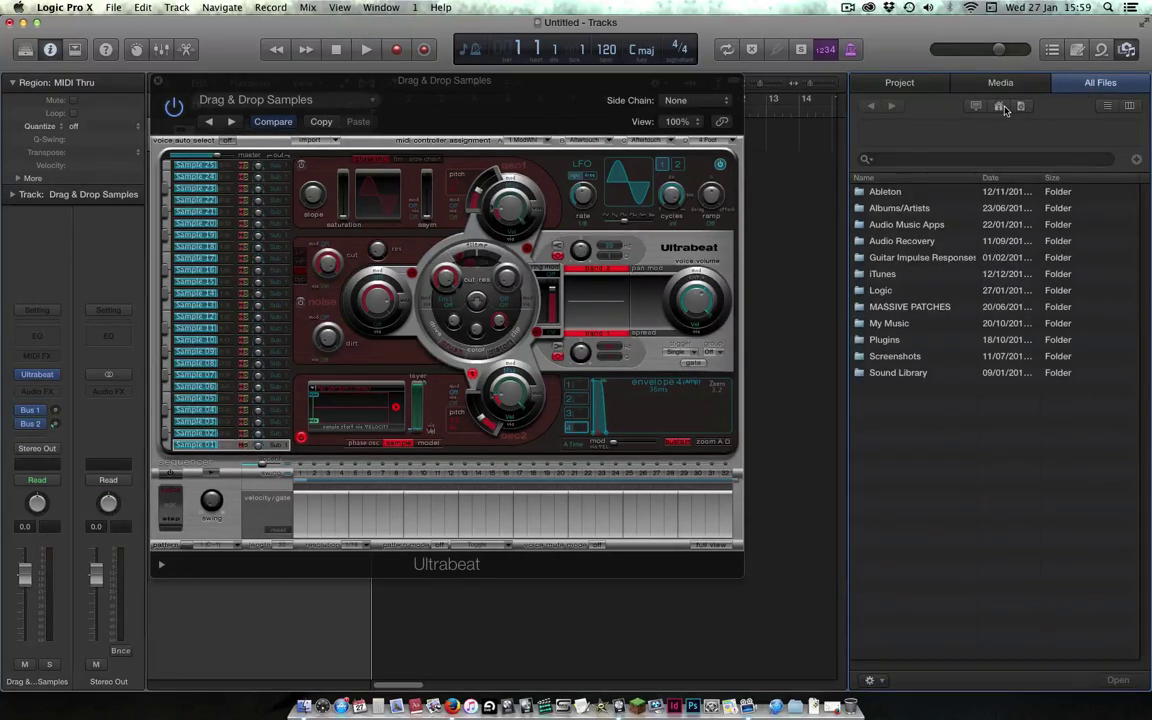
double_click(900, 372)
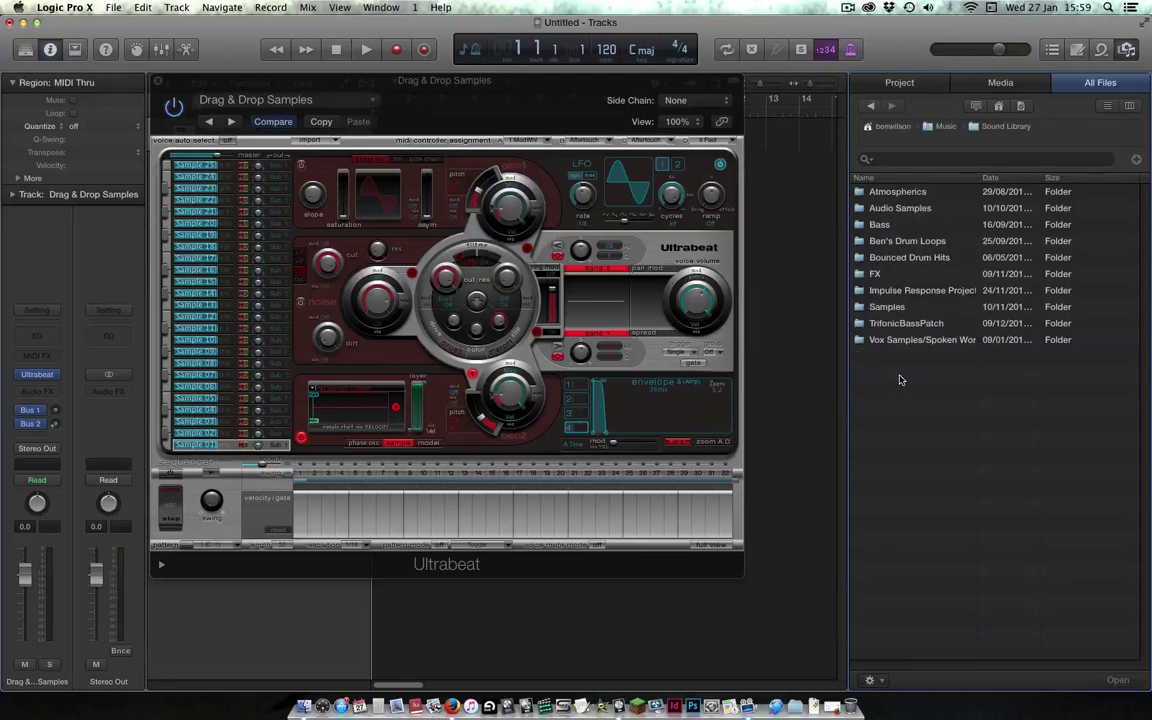
left_click(906, 309)
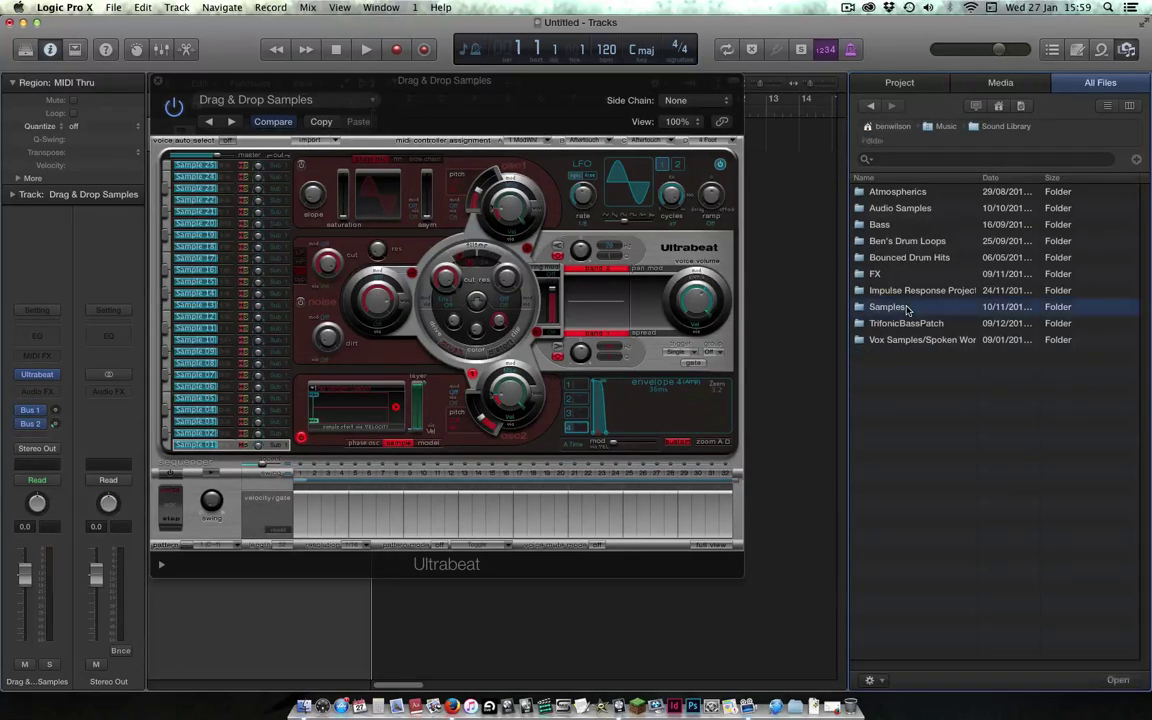
double_click(906, 309)
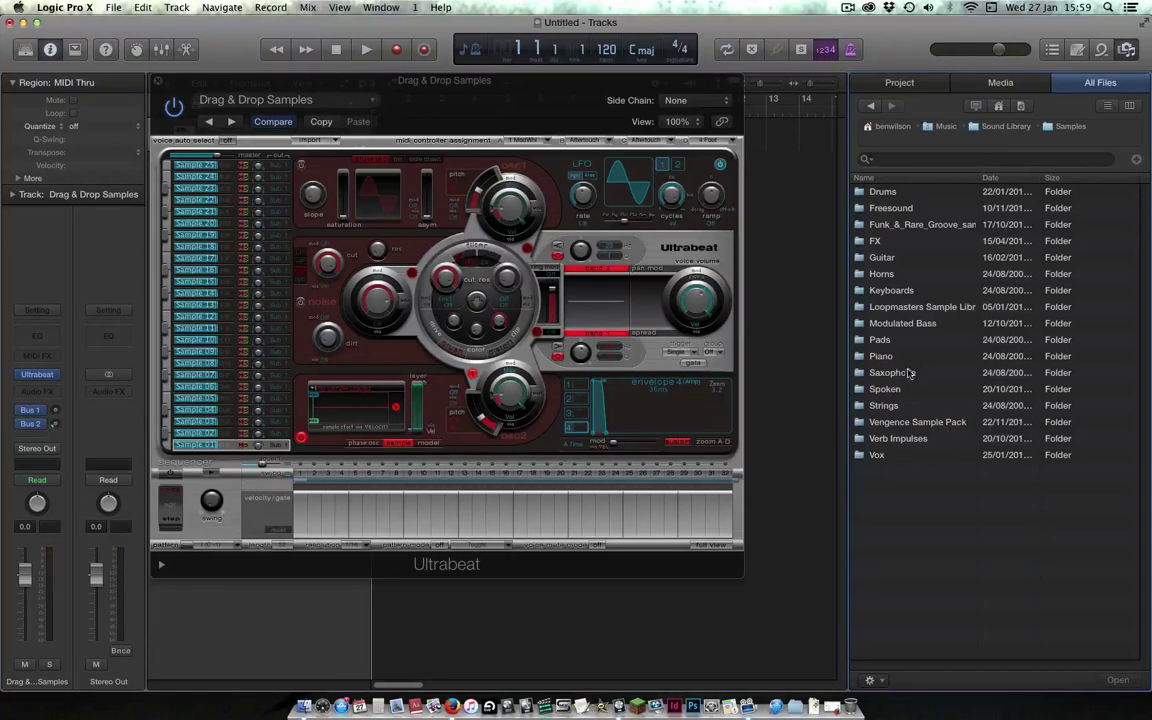
double_click(912, 196)
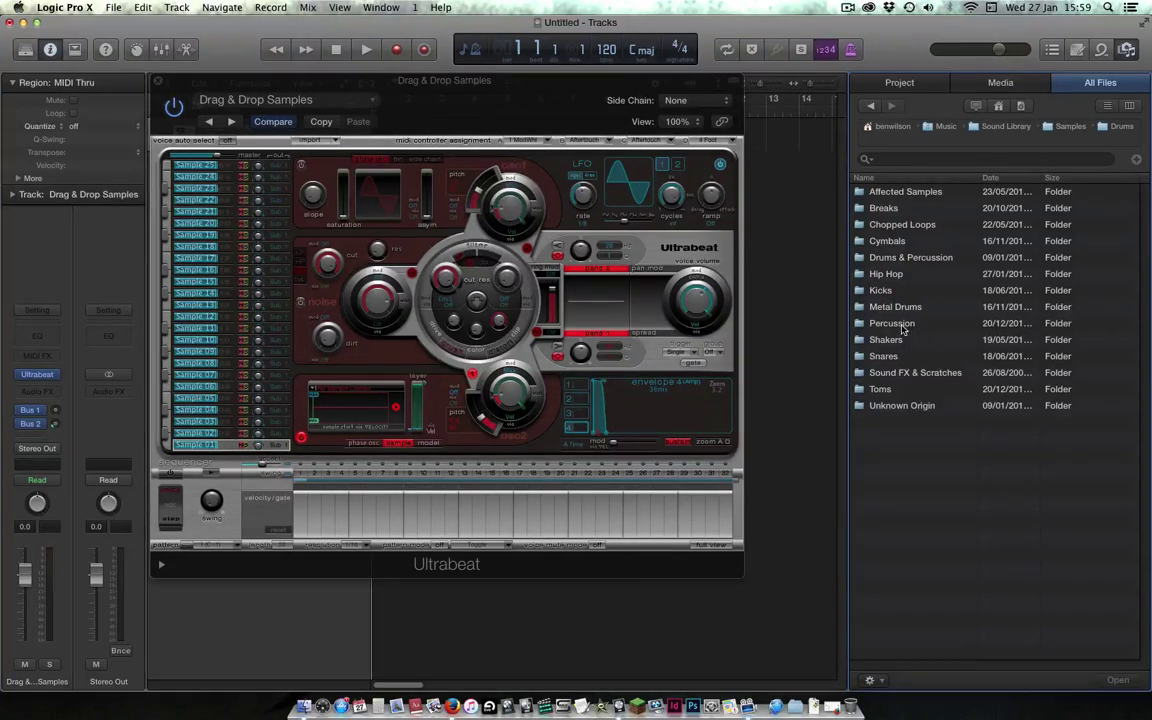
double_click(903, 327)
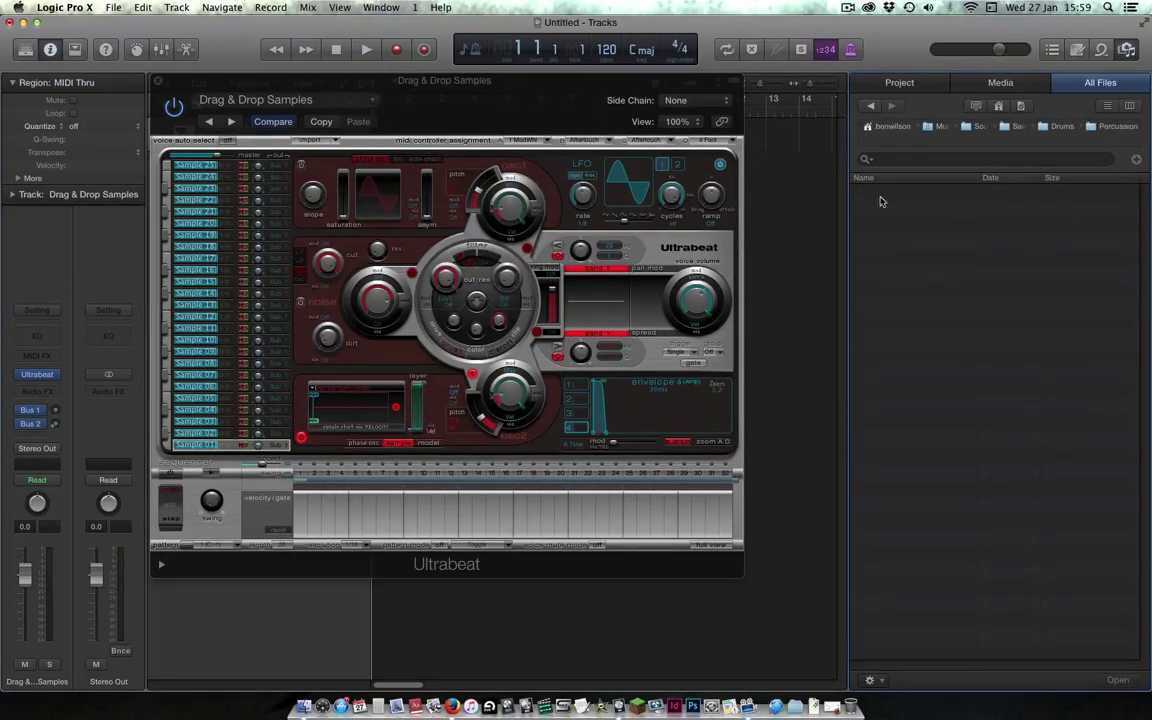
left_click(947, 124)
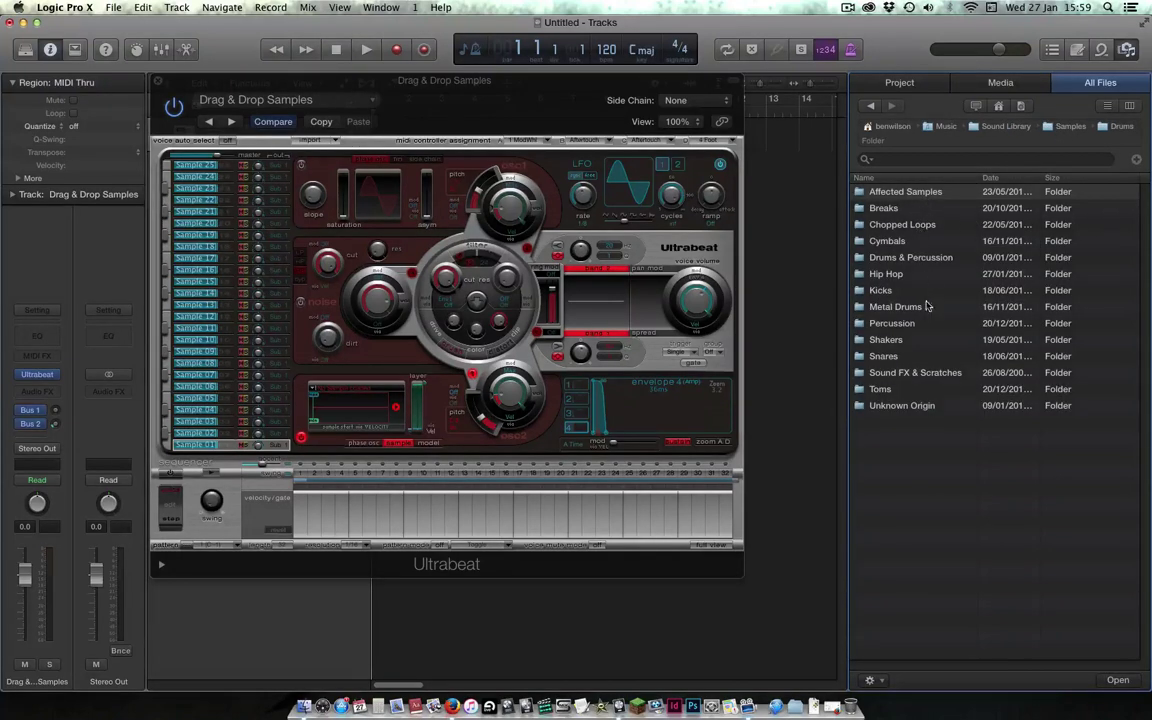
left_click(922, 259)
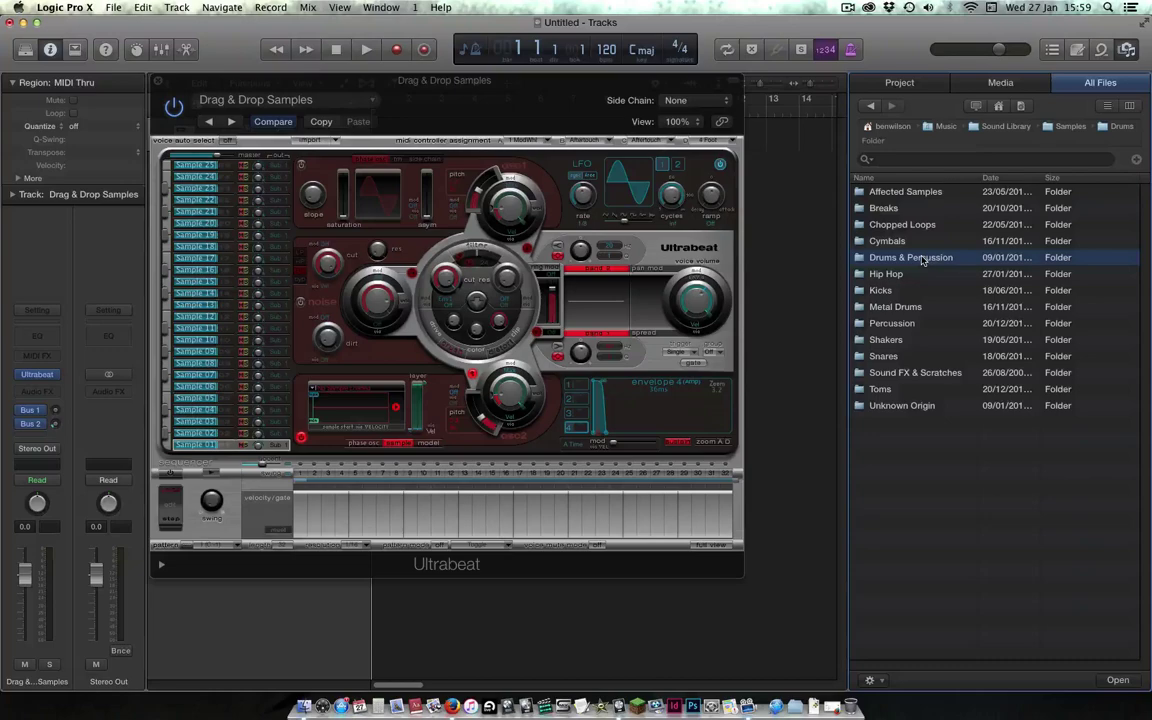
double_click(922, 259)
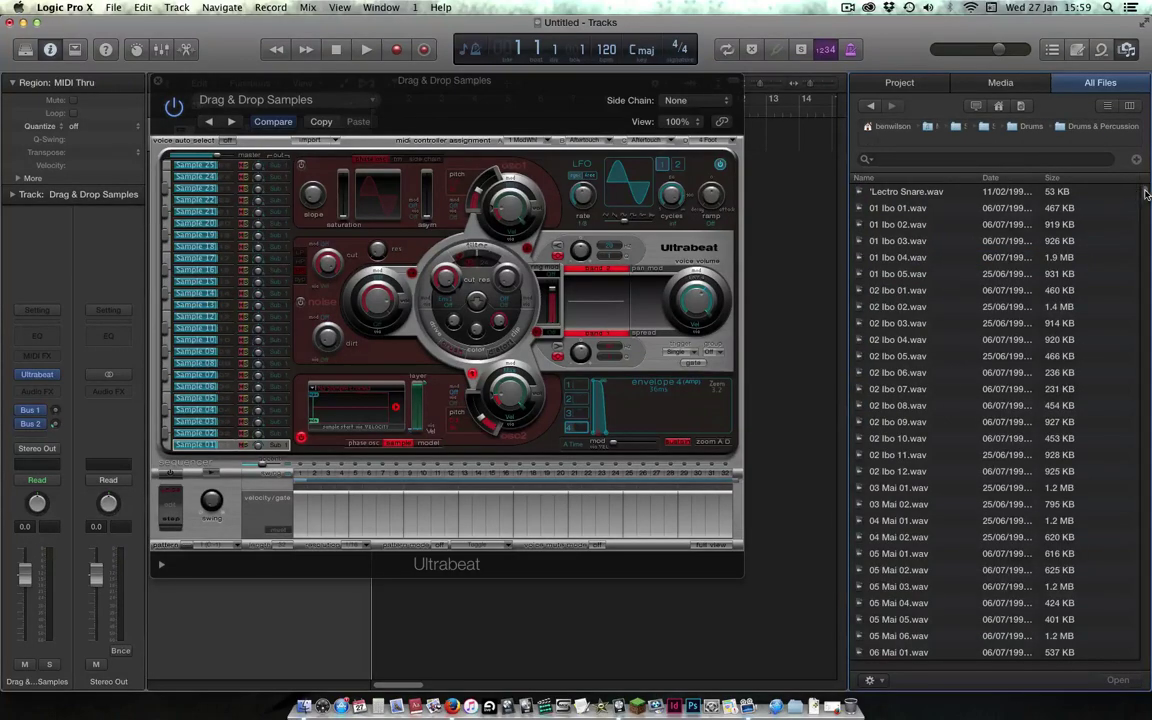
- Preview Snare 37.wav and Snare 36.wav, then select Ultrabeat's Sample 01 voice
left_click_drag(1146, 193, 1148, 622)
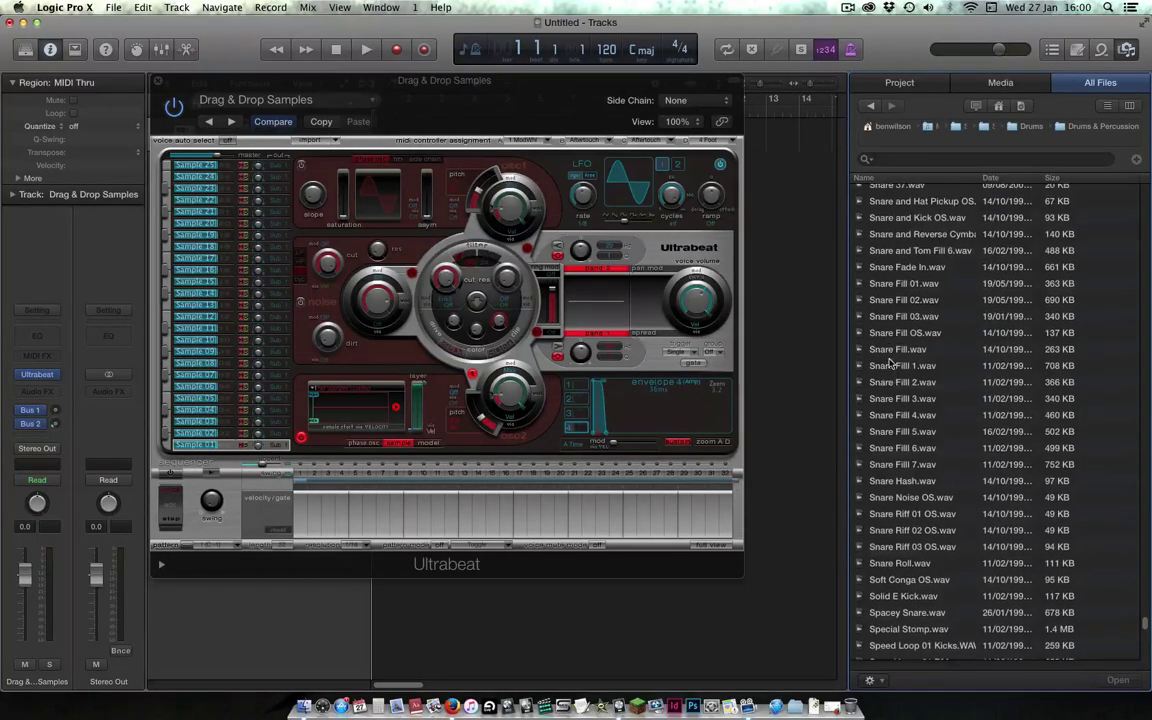
scroll(916, 253, "up", 2)
left_click(916, 232)
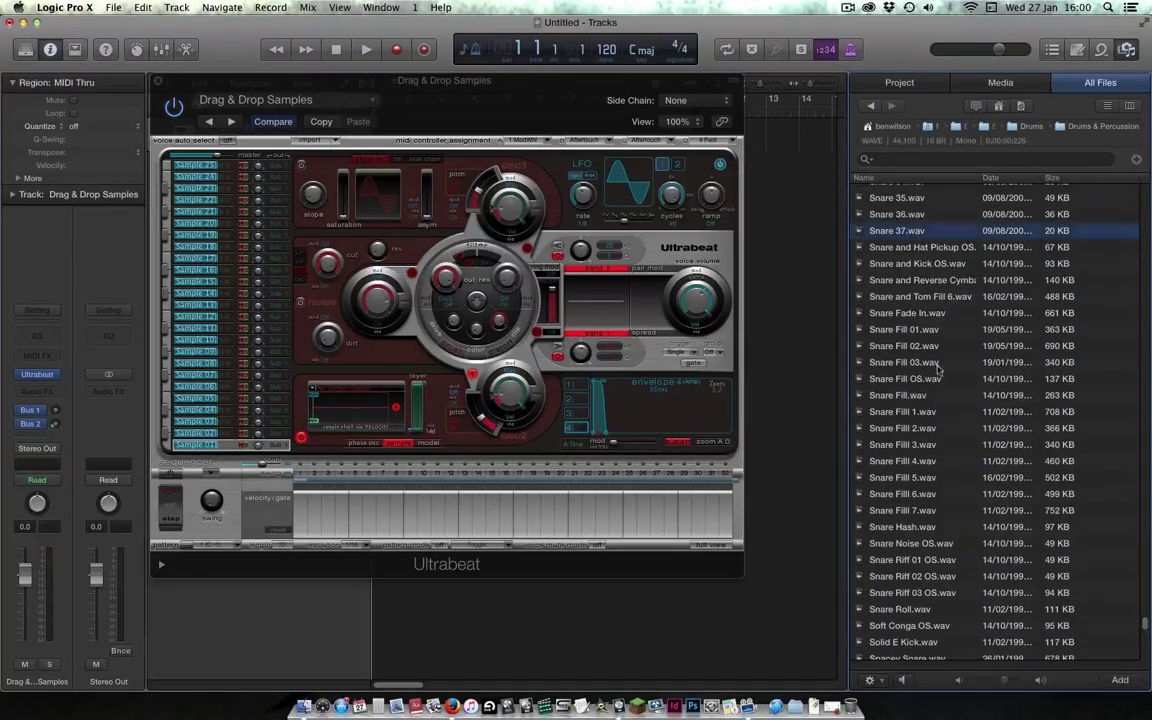
left_click(915, 216)
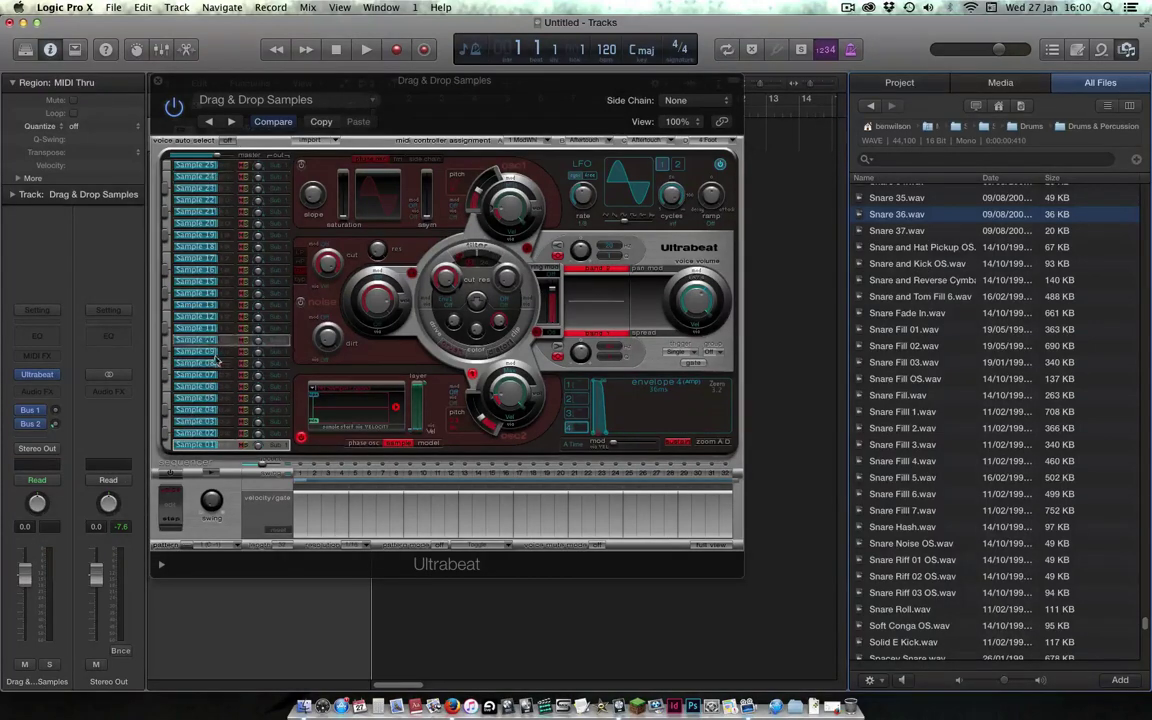
left_click(210, 446)
left_click(168, 449)
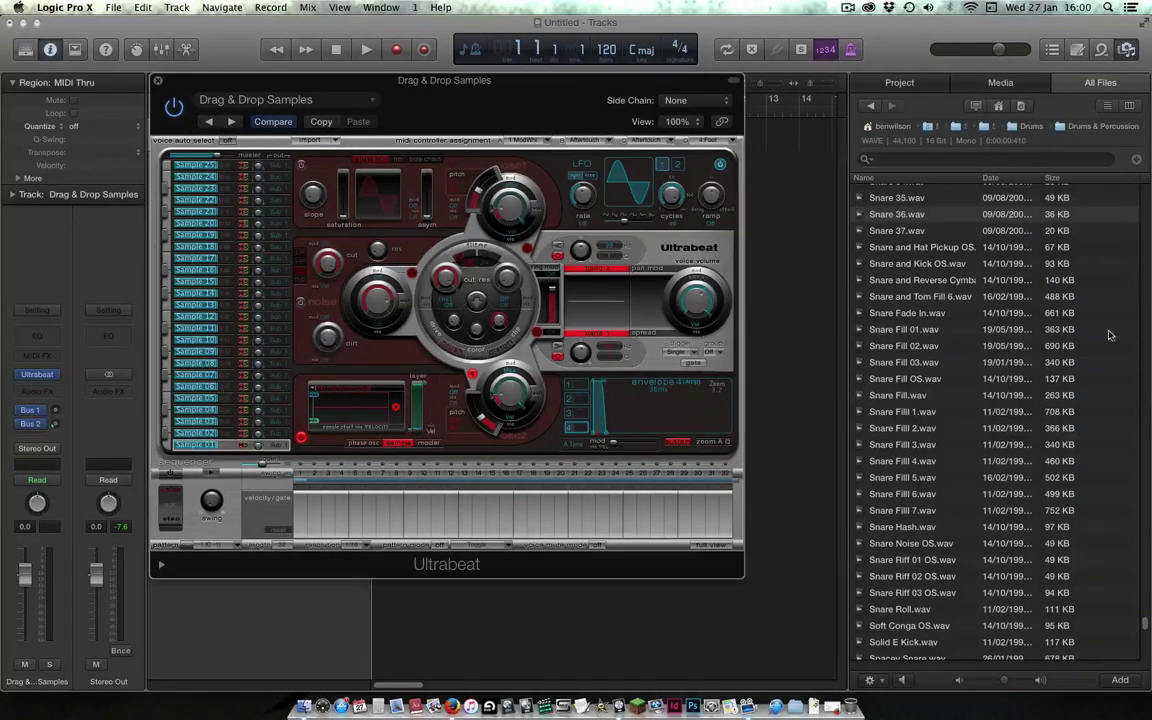
left_click_drag(1147, 632, 1148, 445)
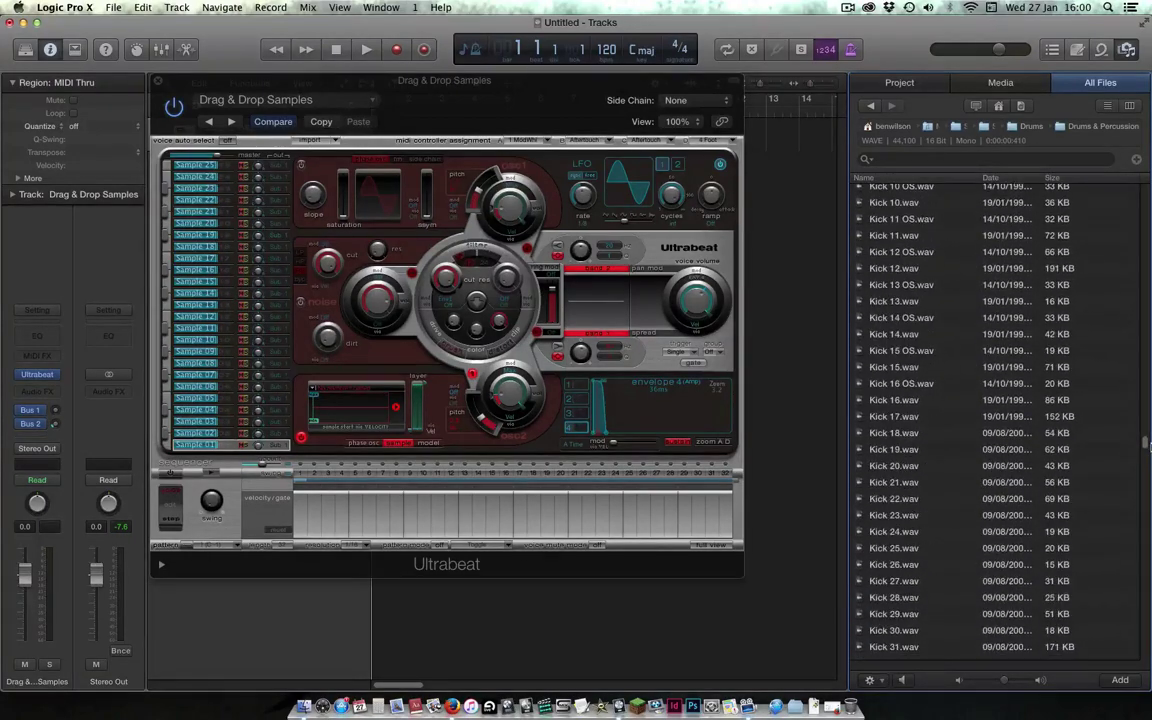
- Drag Kick 22.wav onto Sample 01's oscillator and play the voice to hear it
left_click(918, 499)
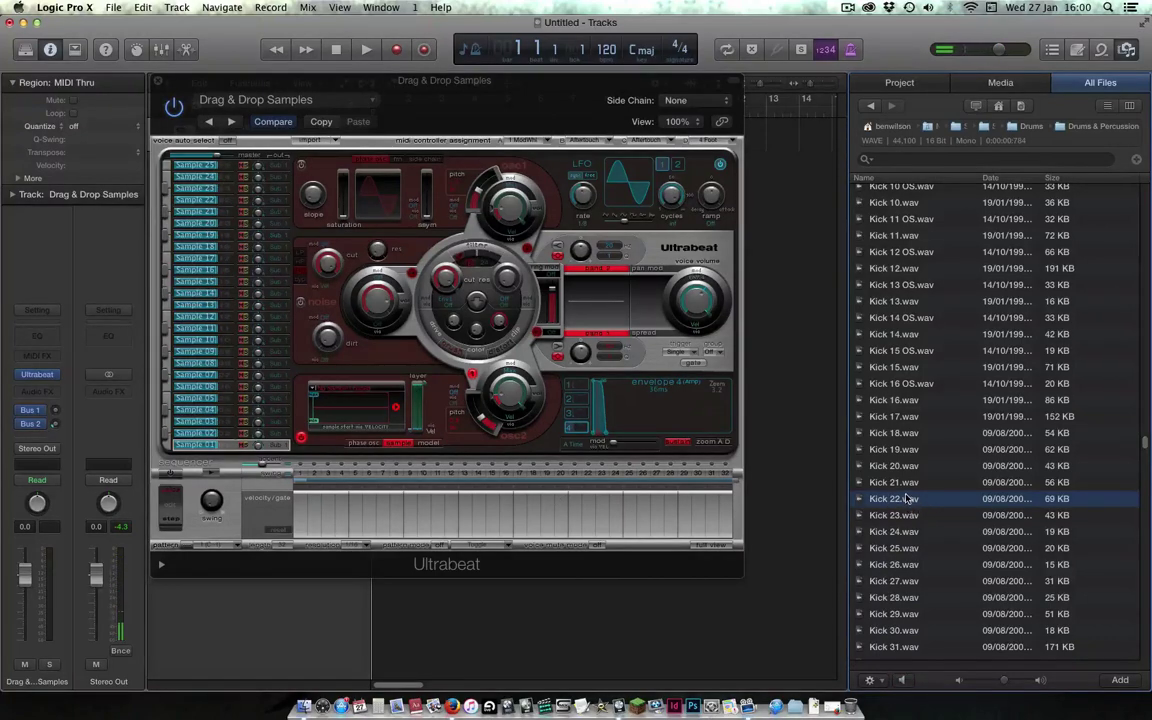
left_click_drag(900, 505, 335, 412)
left_click(168, 446)
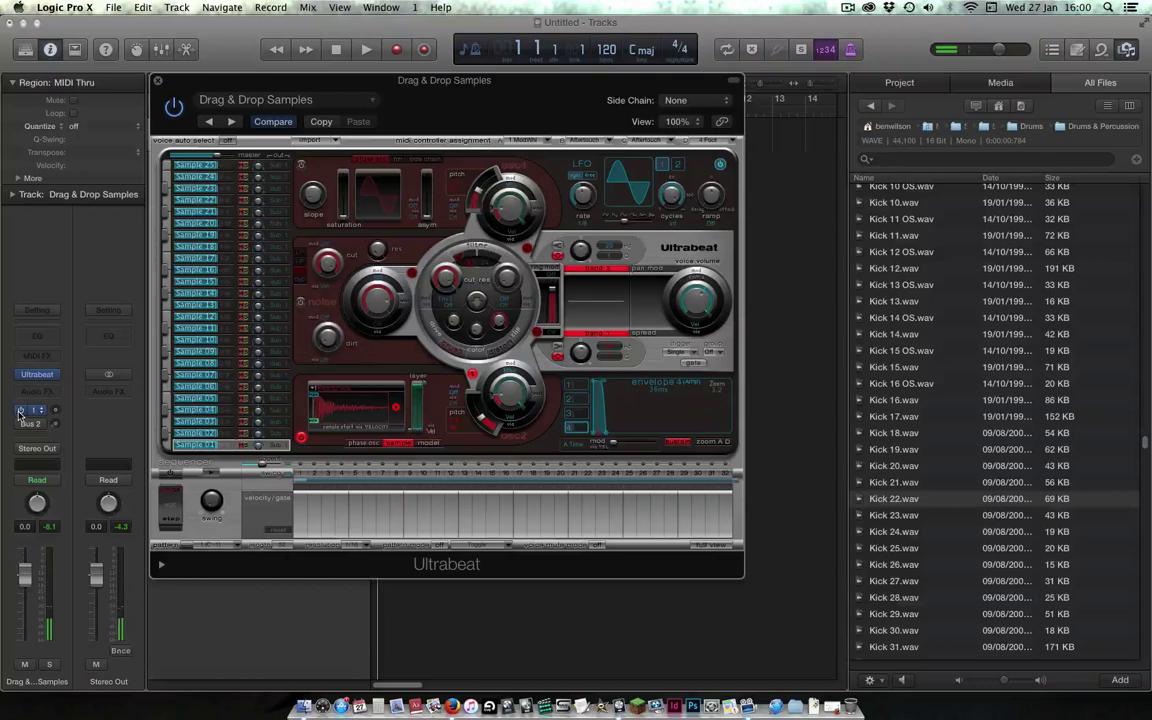
left_click(167, 447)
- Load Kick 16.wav into the Sample 02 voice
left_click(213, 436)
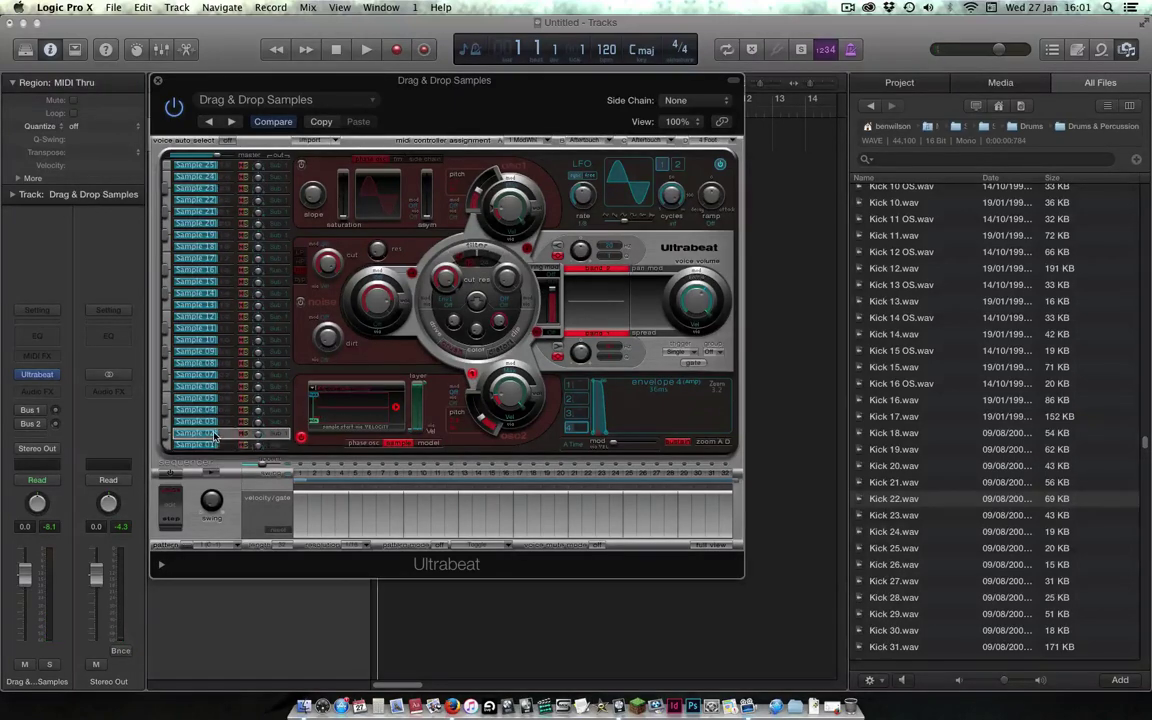
left_click(167, 440)
left_click(897, 401)
left_click_drag(897, 401, 390, 400)
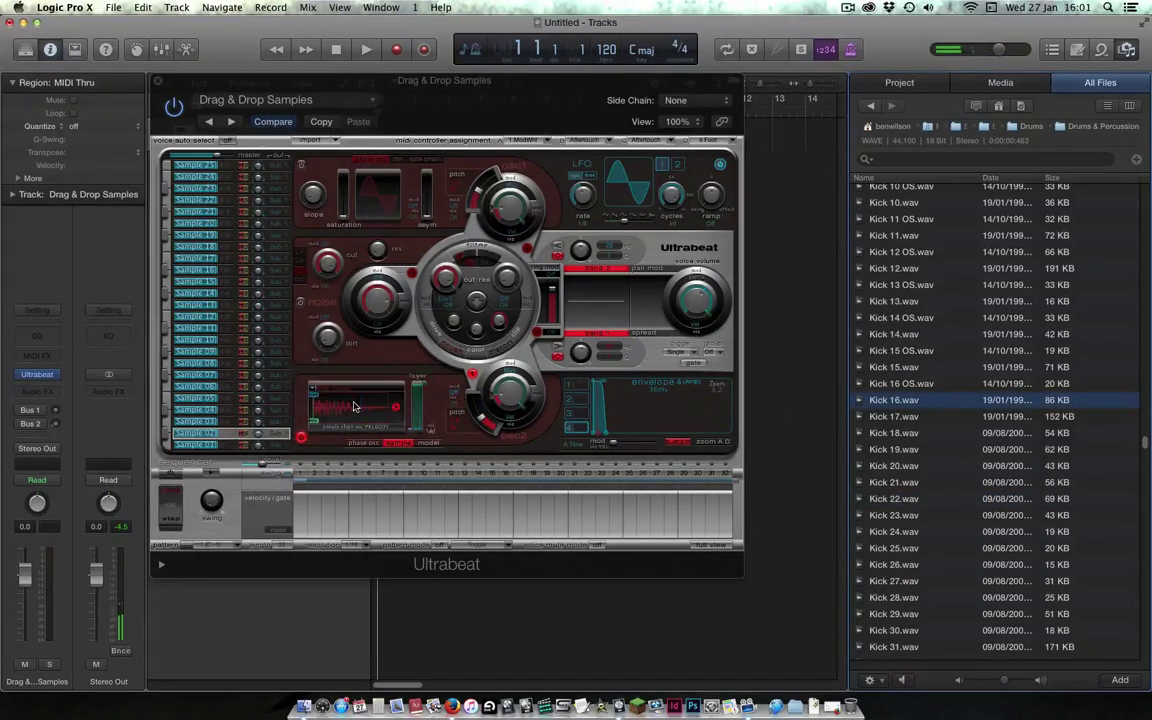
- Load Snare 03.wav into the Sample 03 voice
left_click(204, 422)
scroll(1055, 358, "down", 15)
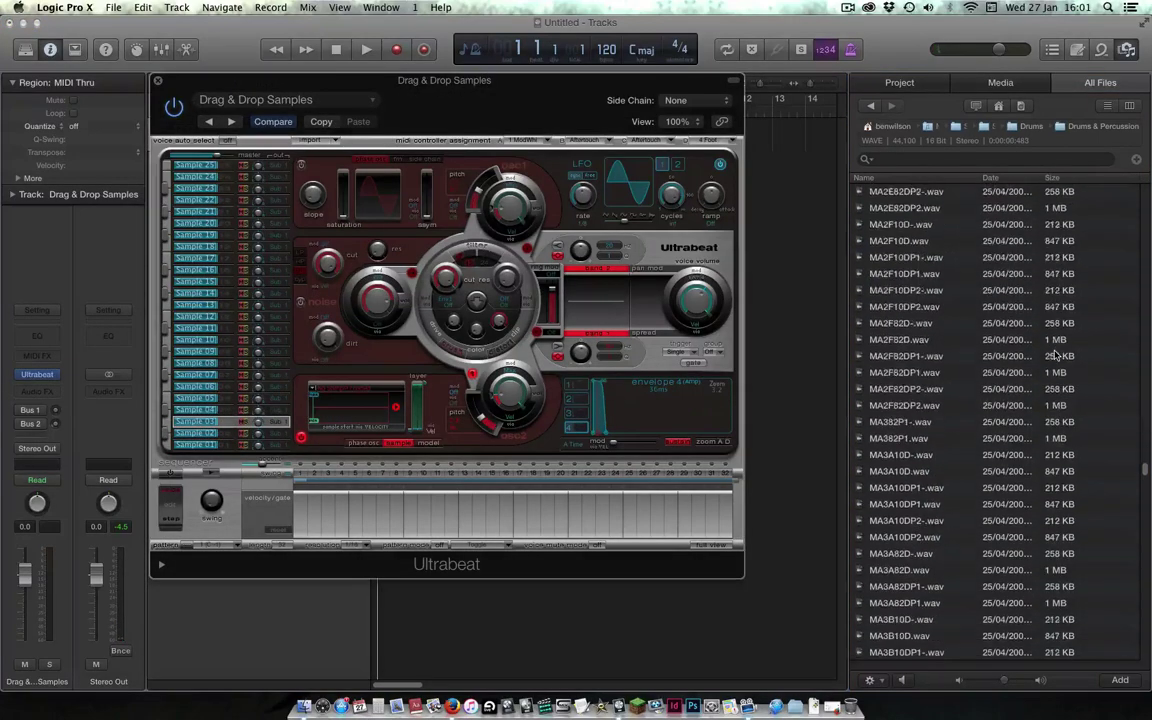
scroll(1055, 358, "down", 20)
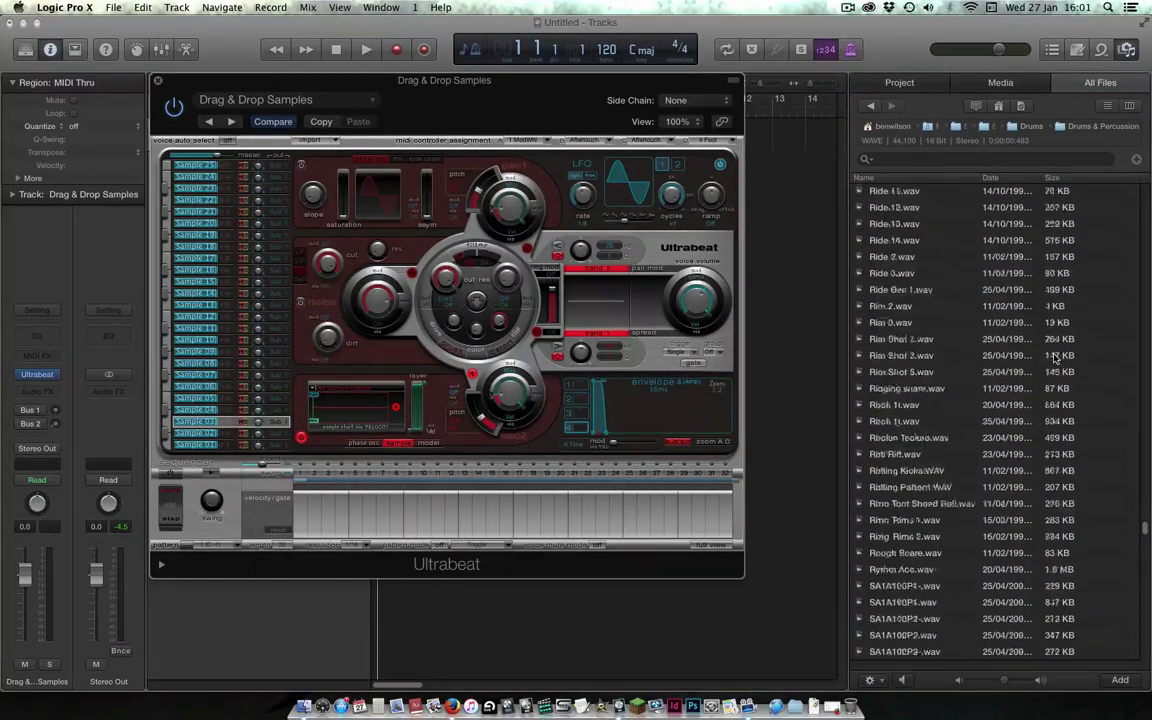
scroll(997, 372, "down", 20)
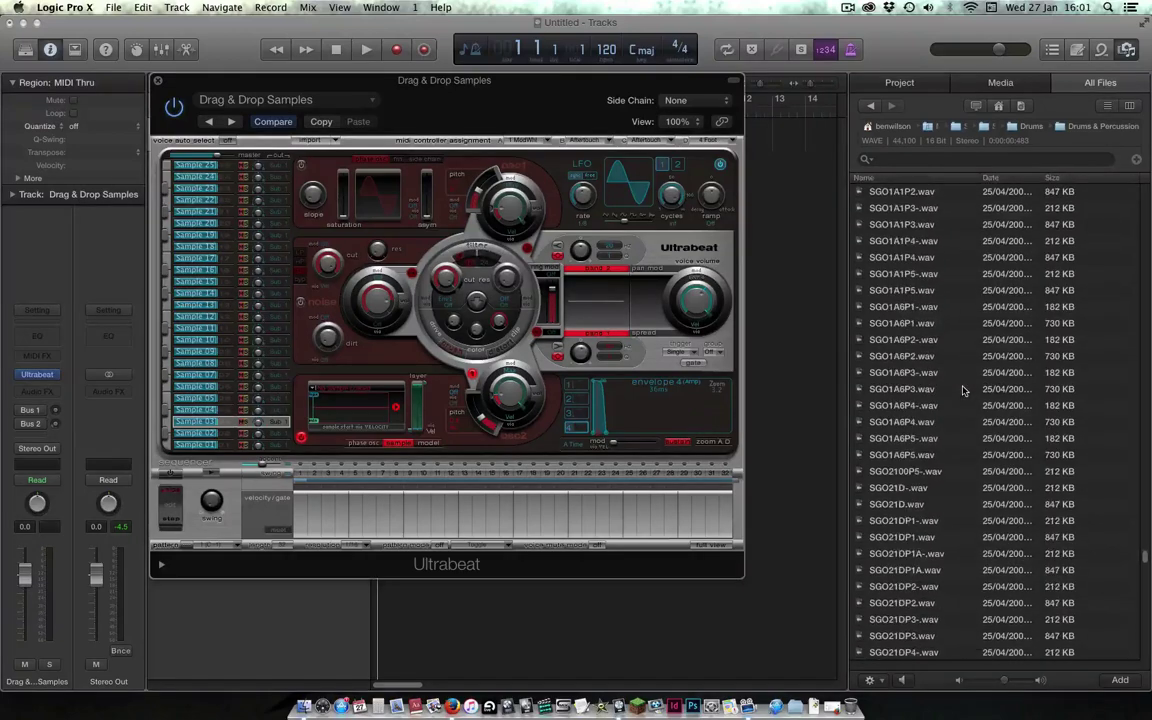
scroll(963, 390, "down", 20)
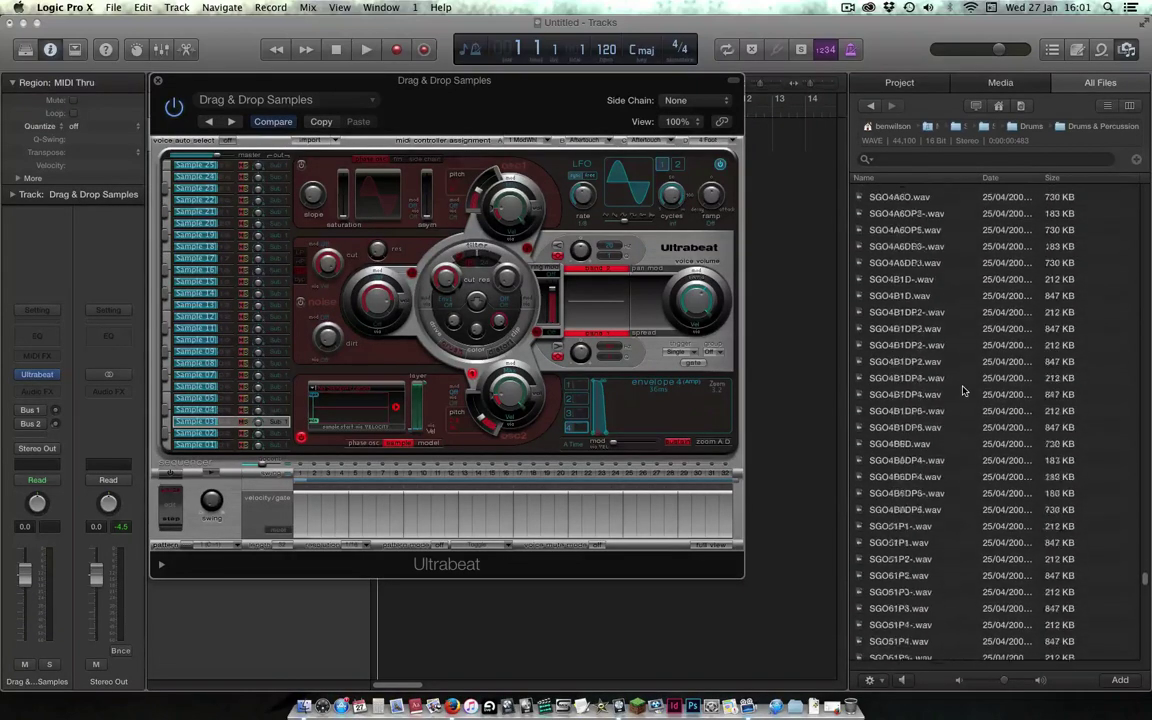
scroll(963, 390, "down", 10)
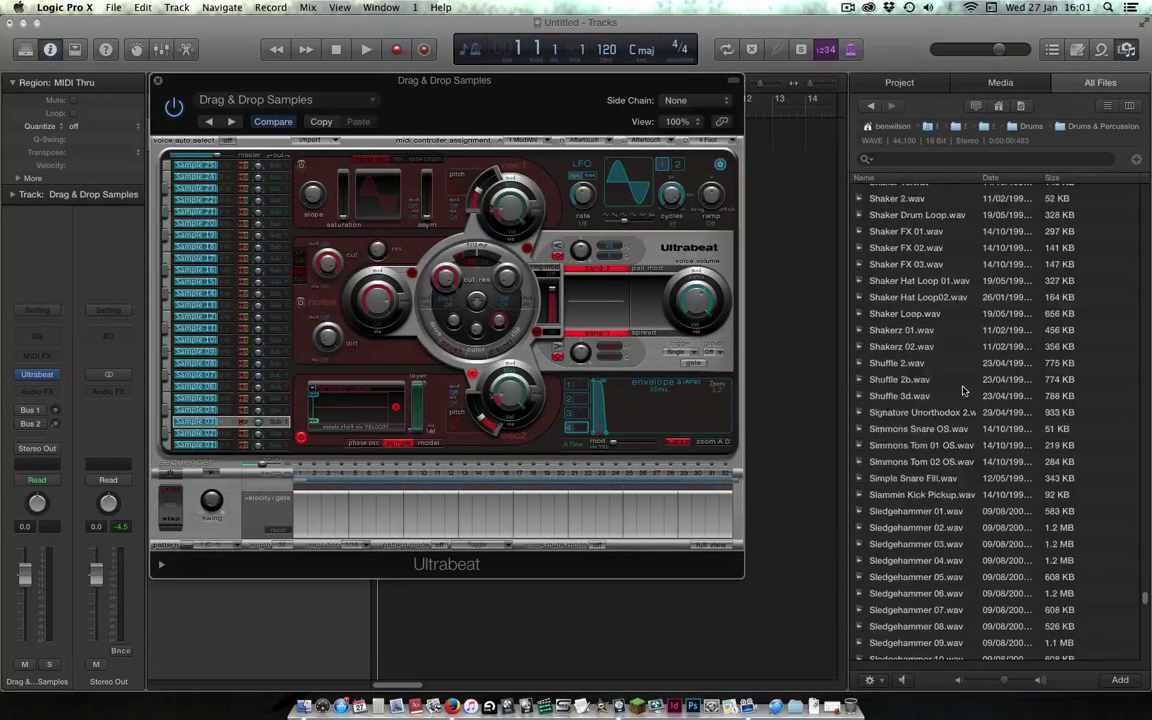
scroll(963, 390, "down", 20)
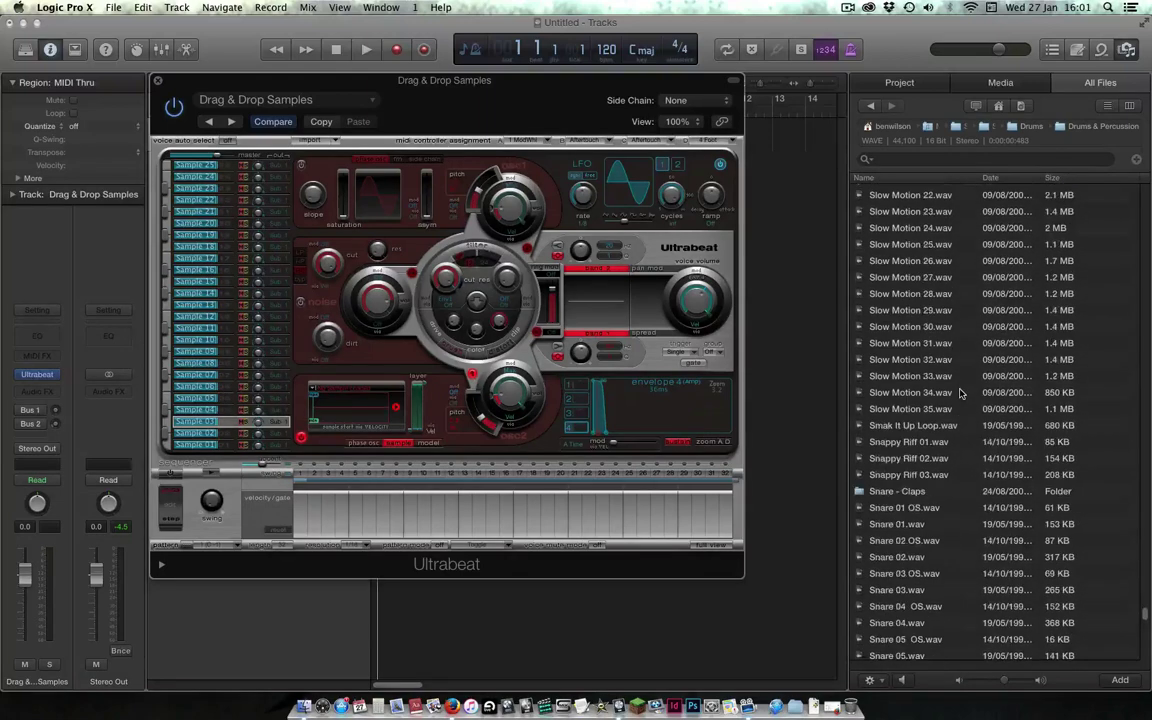
left_click(905, 589)
left_click_drag(903, 591, 352, 413)
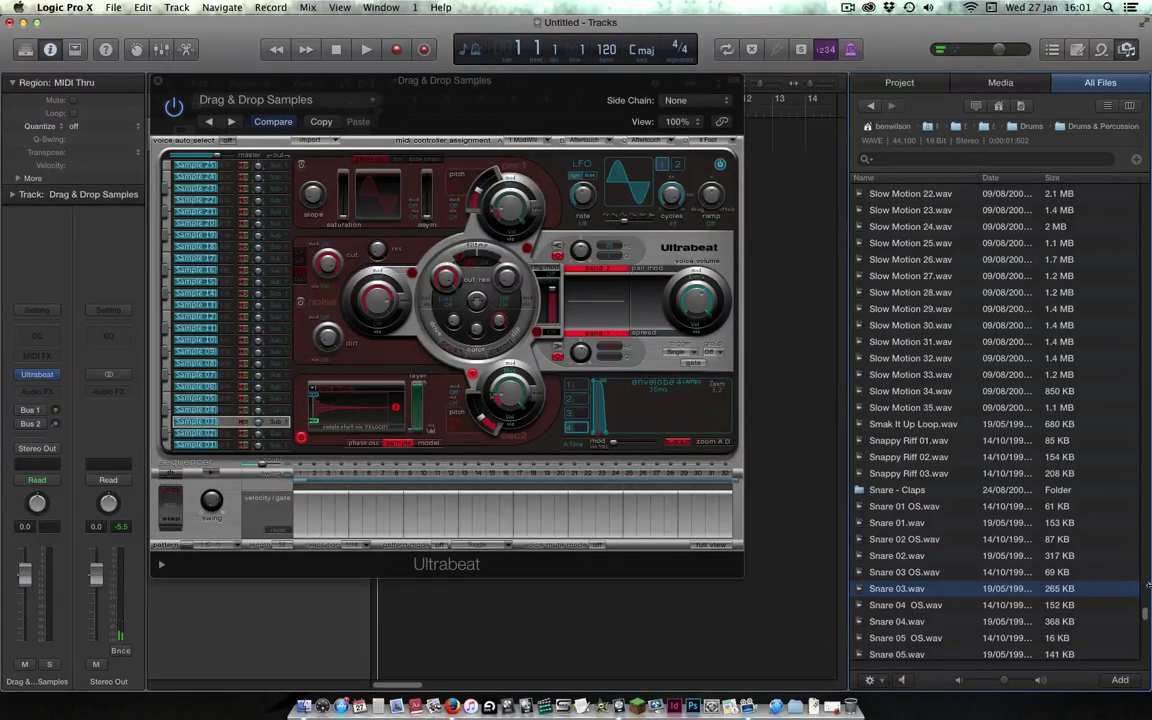
- Audition cymbals, load Cymbal 16.wav into Sample 04, and switch Ultrabeat to full view
left_click_drag(1147, 615, 1143, 362)
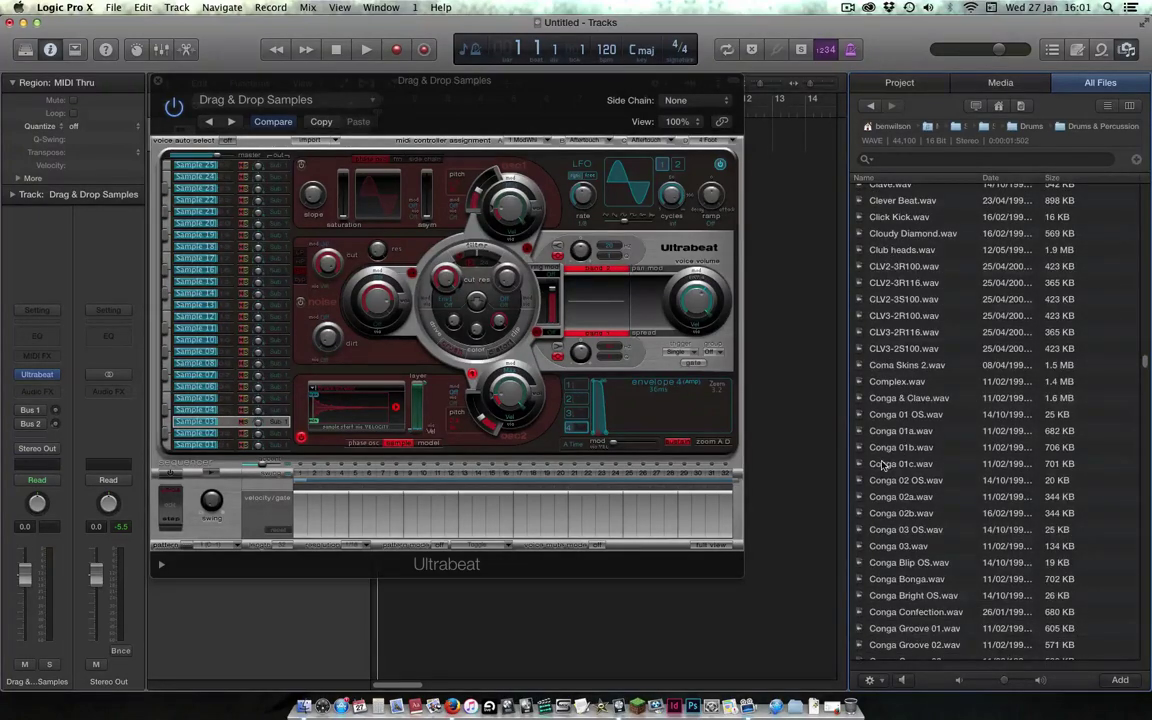
scroll(882, 465, "down", 10)
scroll(882, 465, "up", 3)
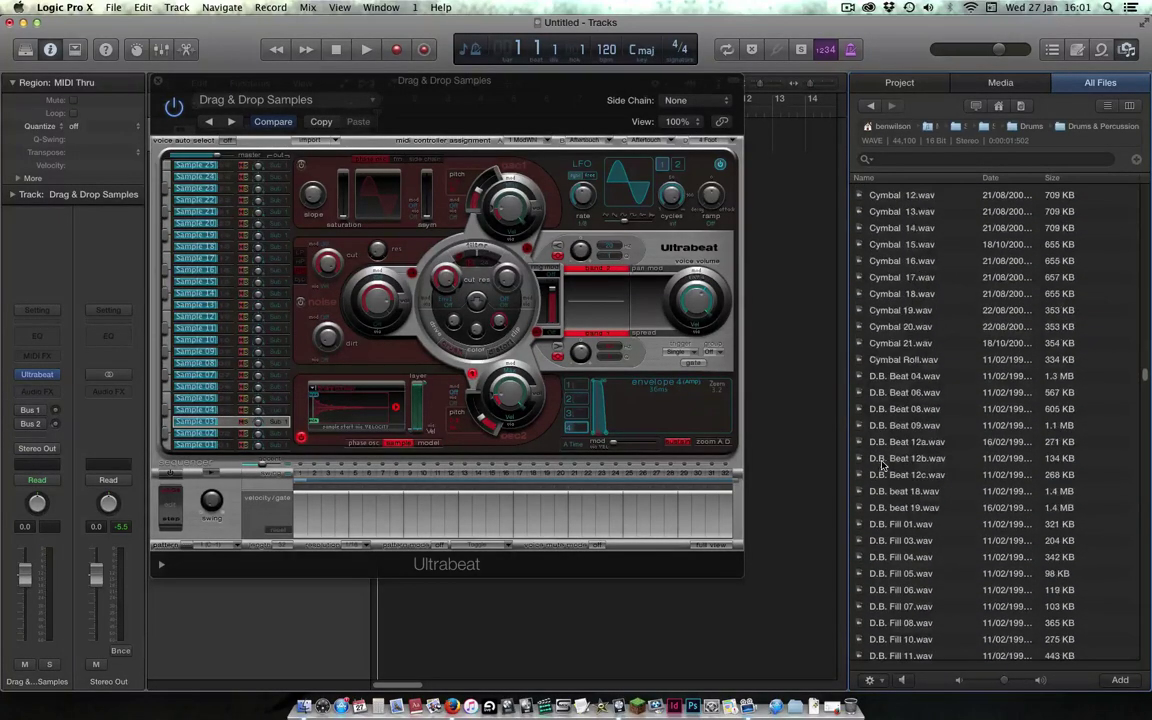
left_click(893, 259)
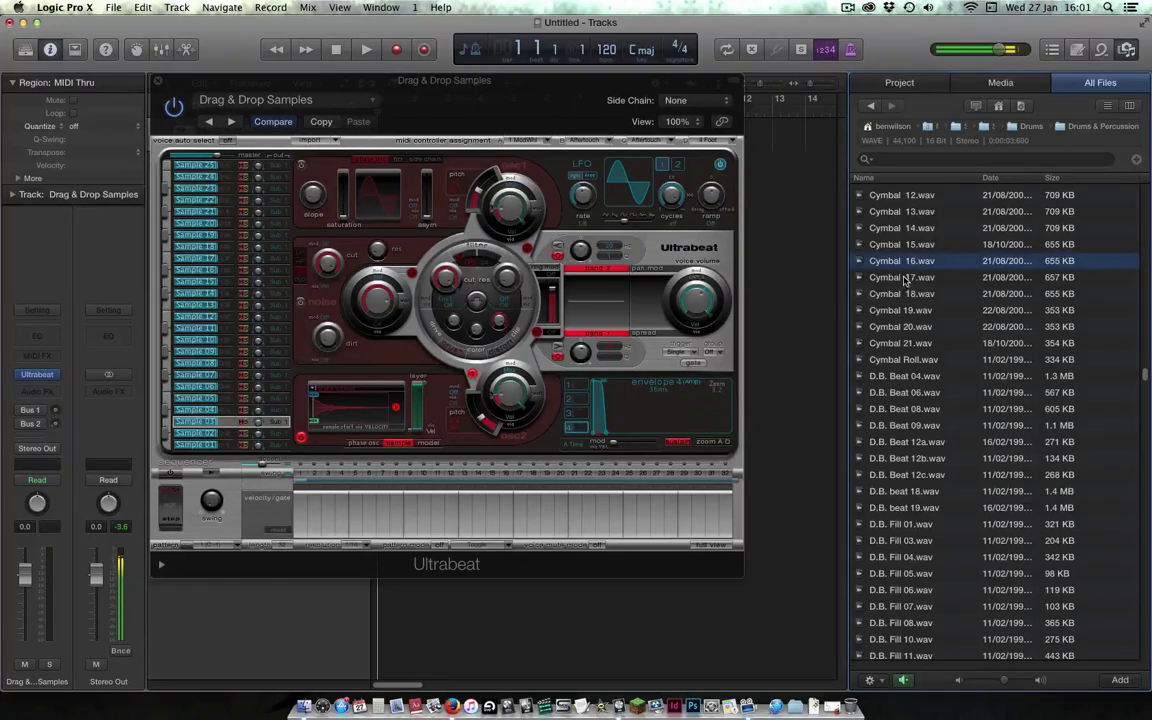
left_click(903, 278)
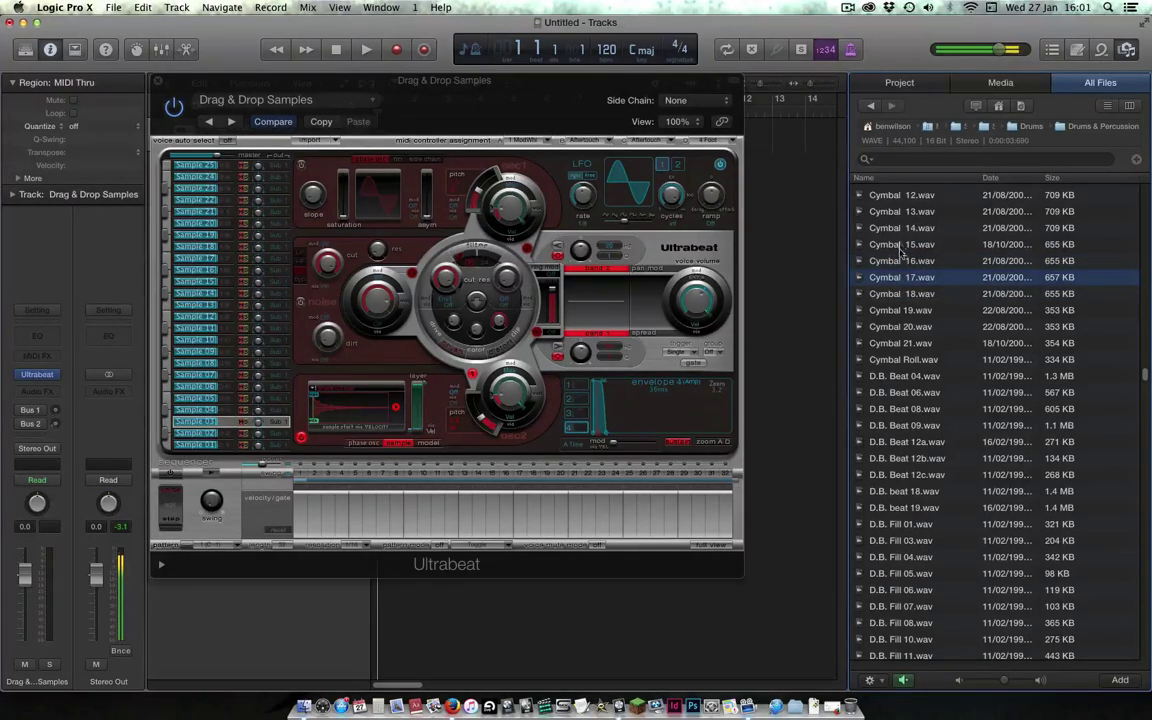
key("Up")
key("Up")
key("Up")
key("Up")
key("Up")
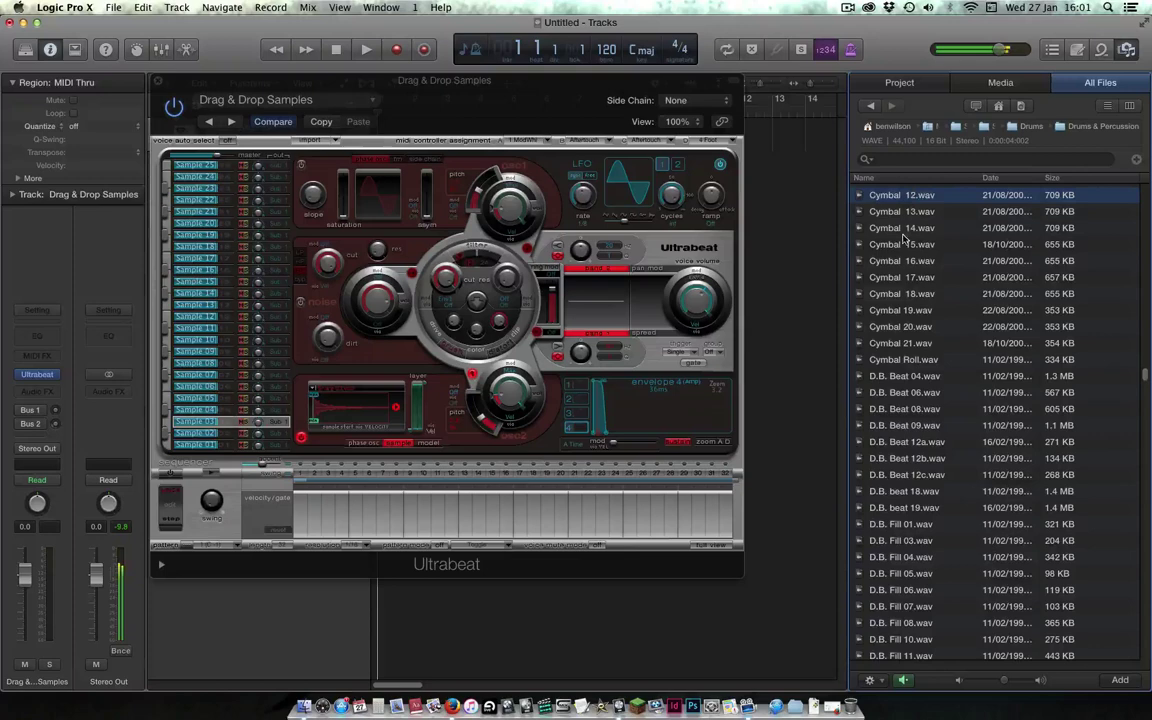
key("Down")
key("Down")
key("Down")
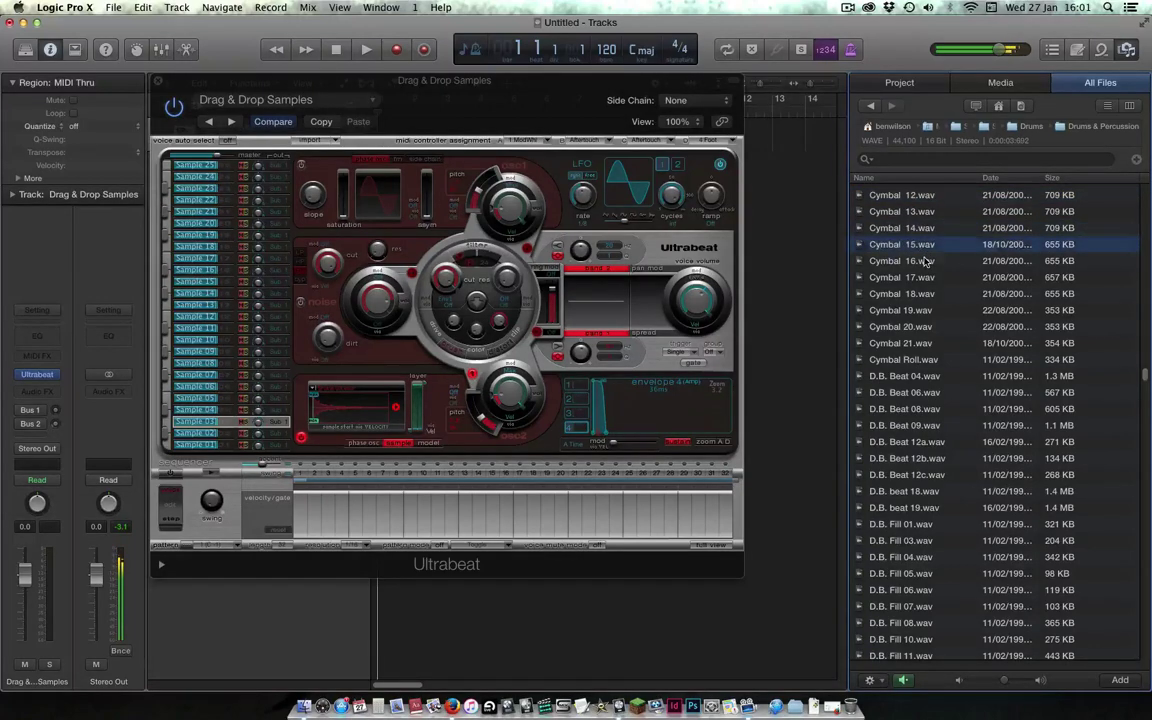
key("Down")
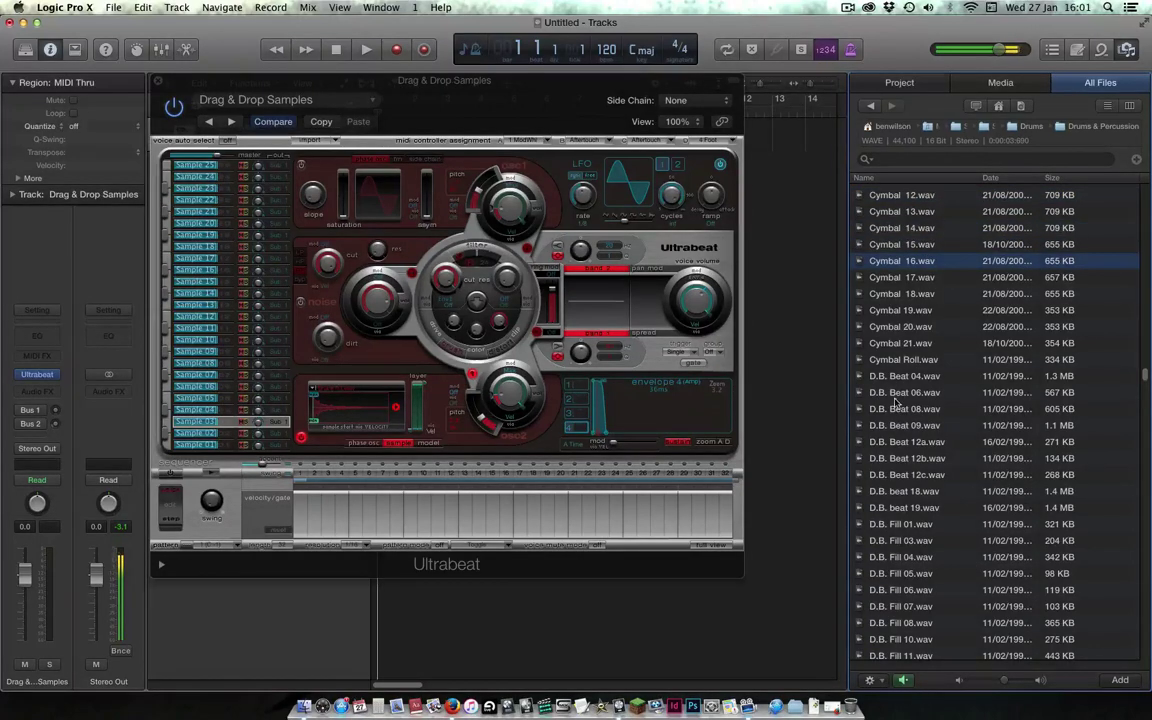
left_click(205, 409)
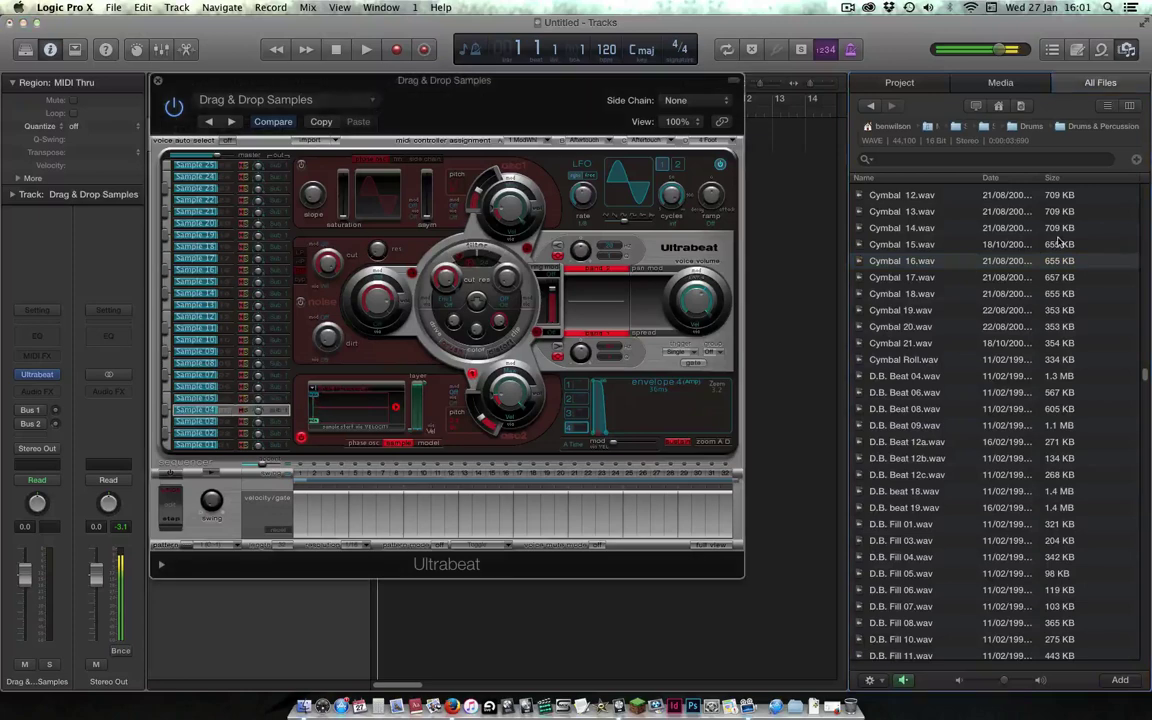
left_click_drag(924, 266, 340, 395)
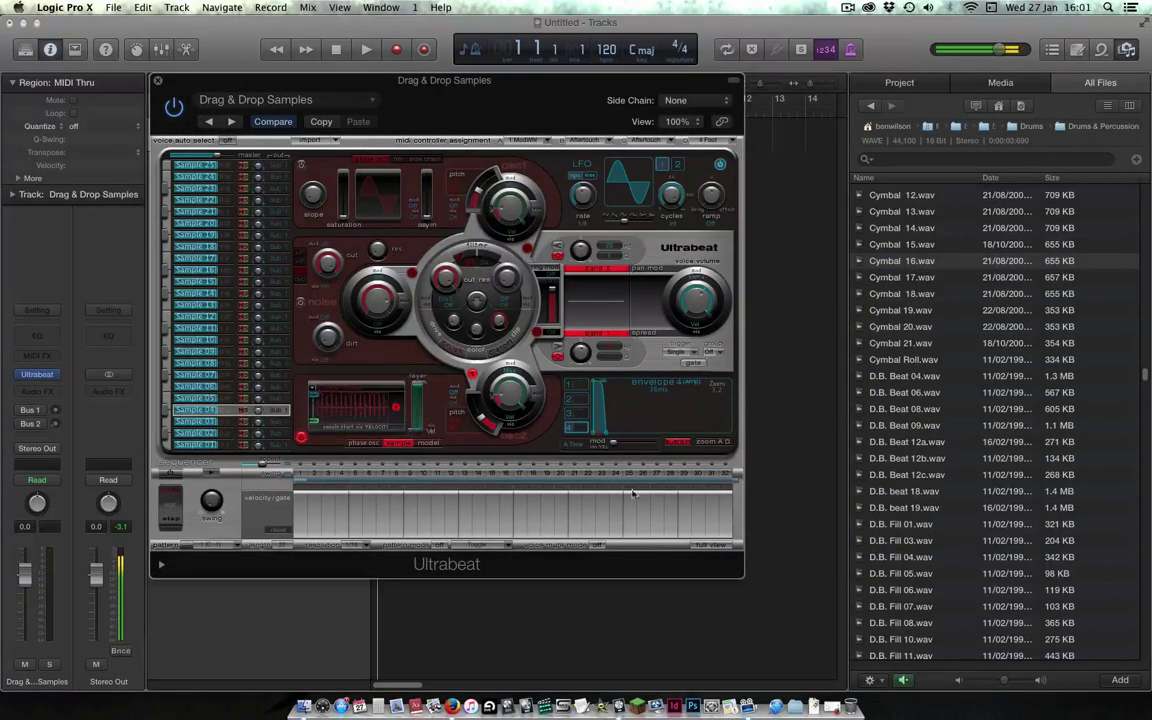
left_click(903, 679)
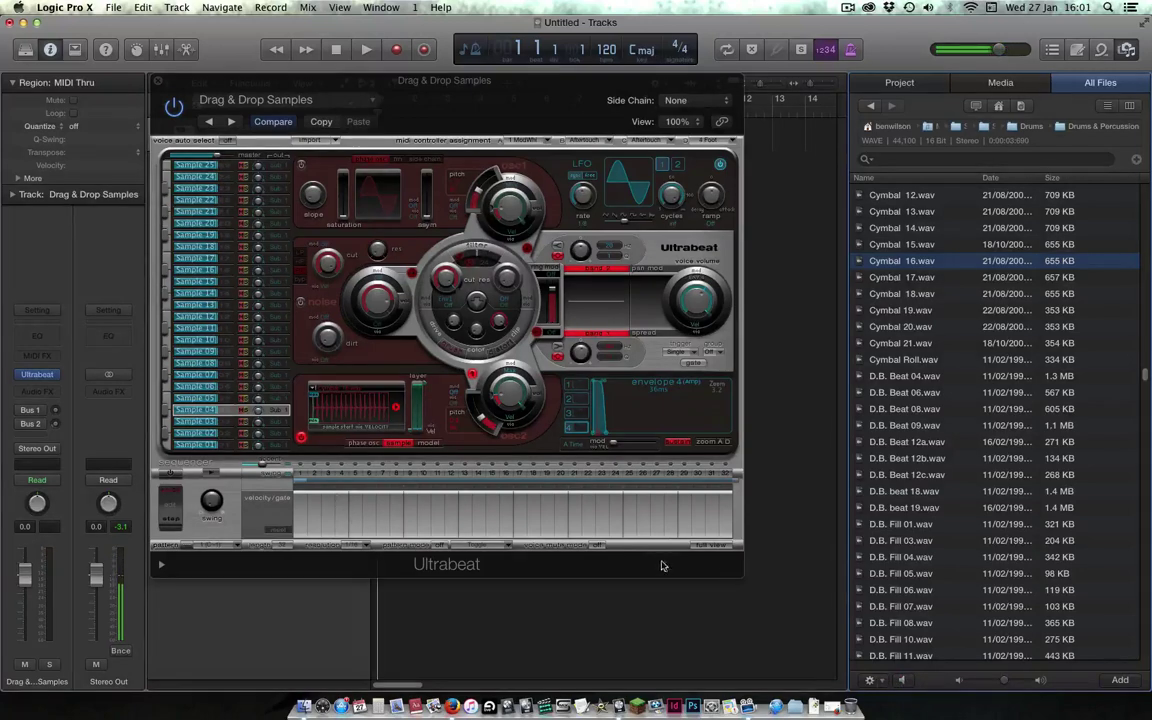
left_click(712, 545)
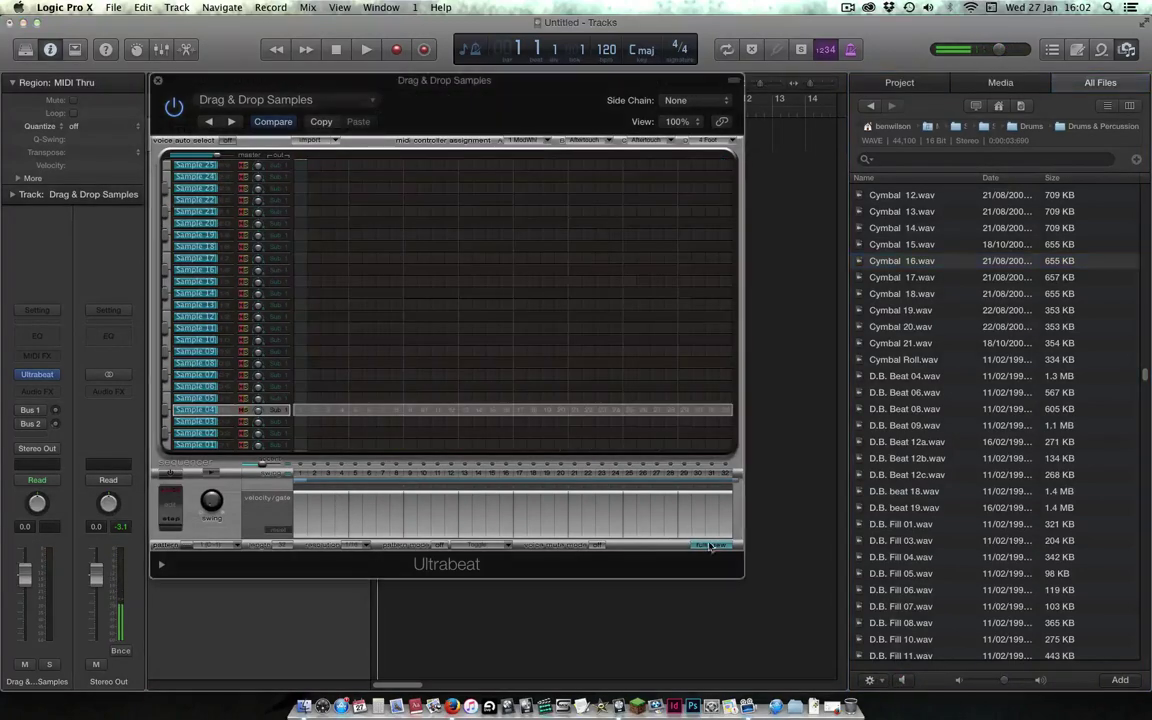
- Program Sample 01 on step 1, Sample 02 on step 7, Sample 03 on step 9, and run the sequencer
left_click(300, 473)
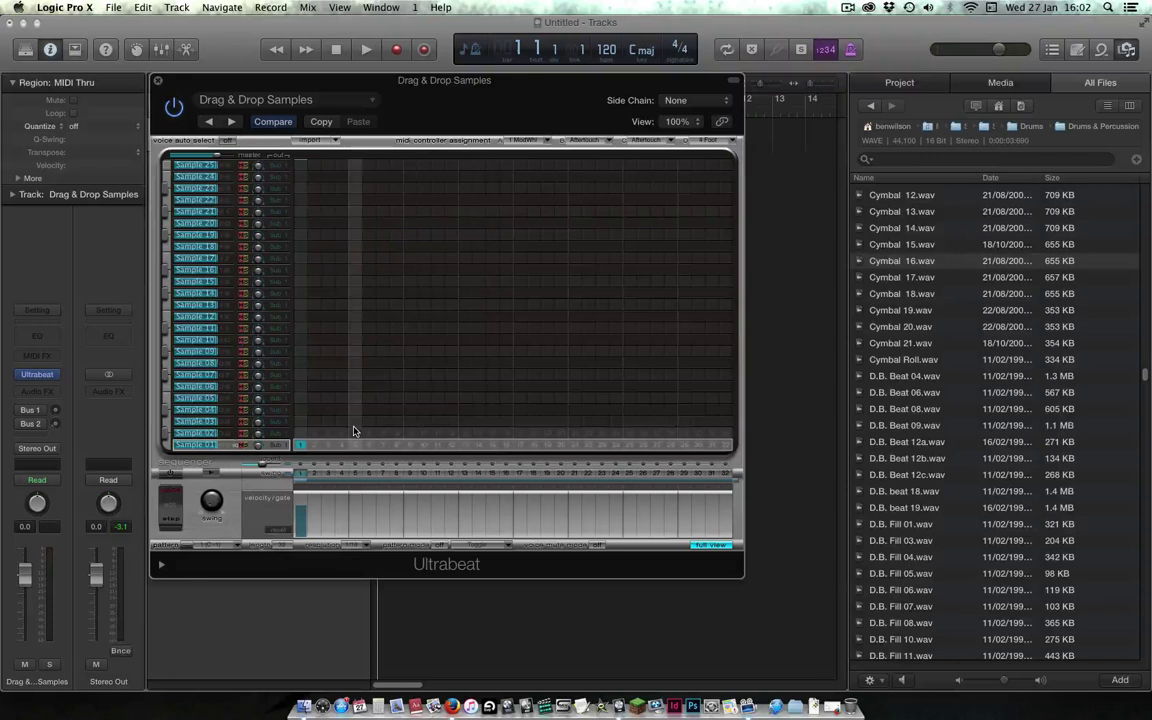
left_click(175, 474)
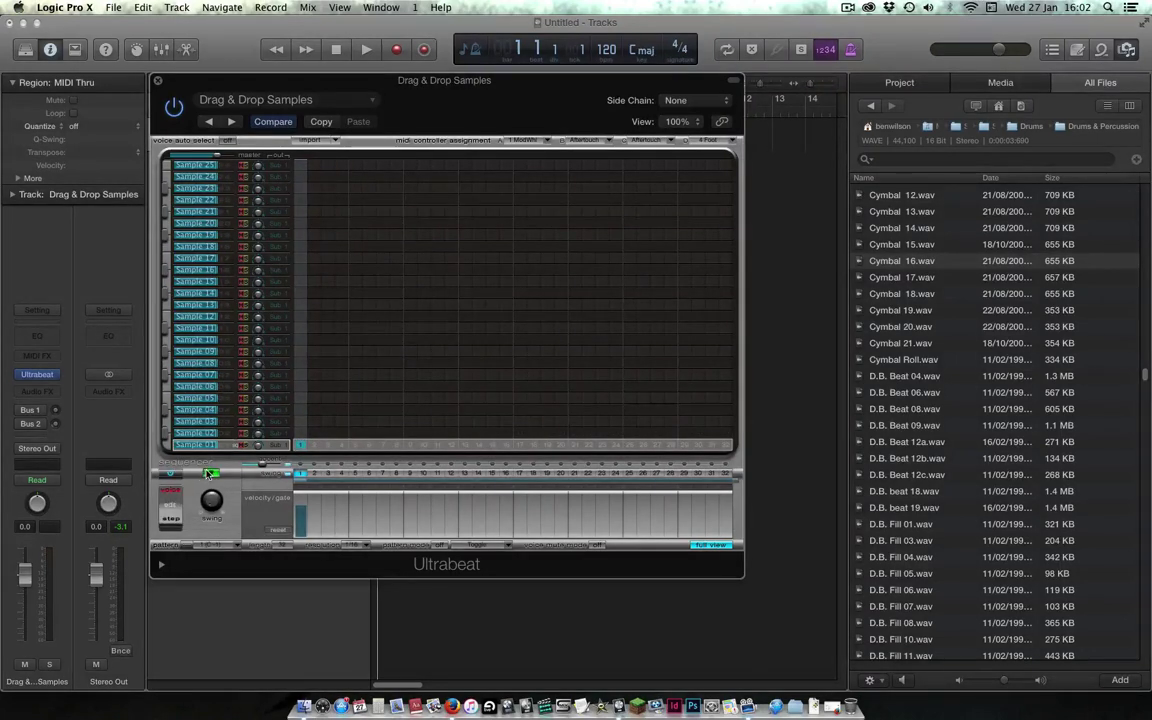
left_click(210, 473)
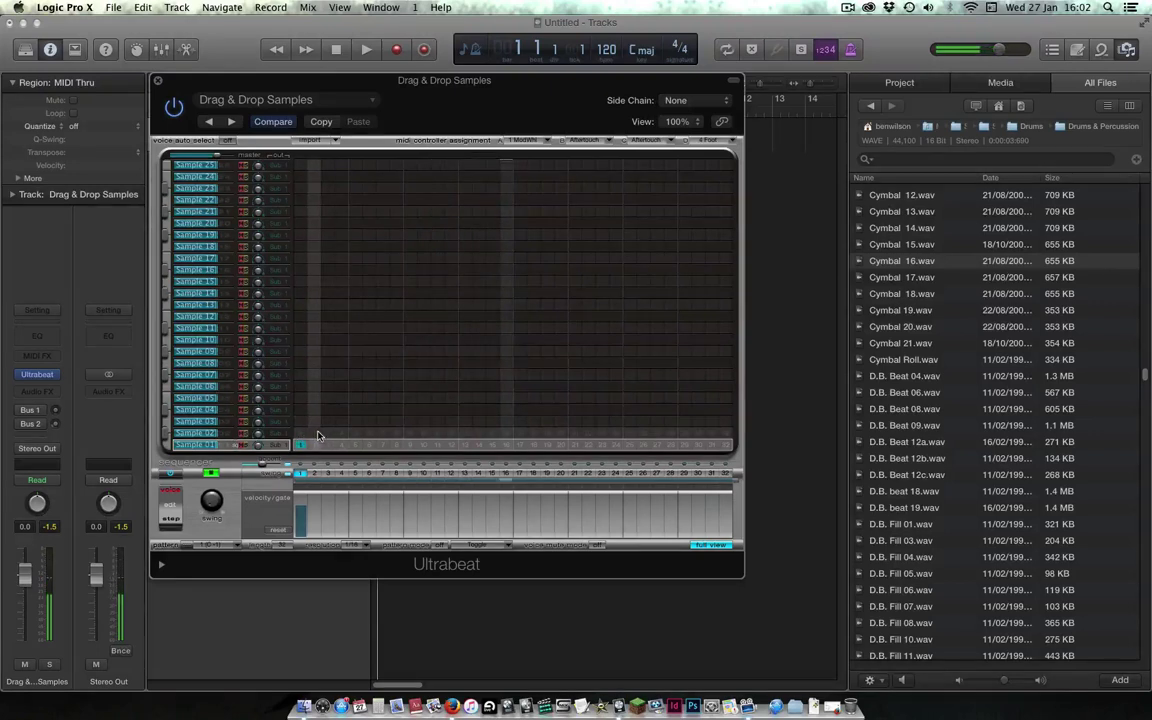
left_click(327, 432)
left_click(355, 421)
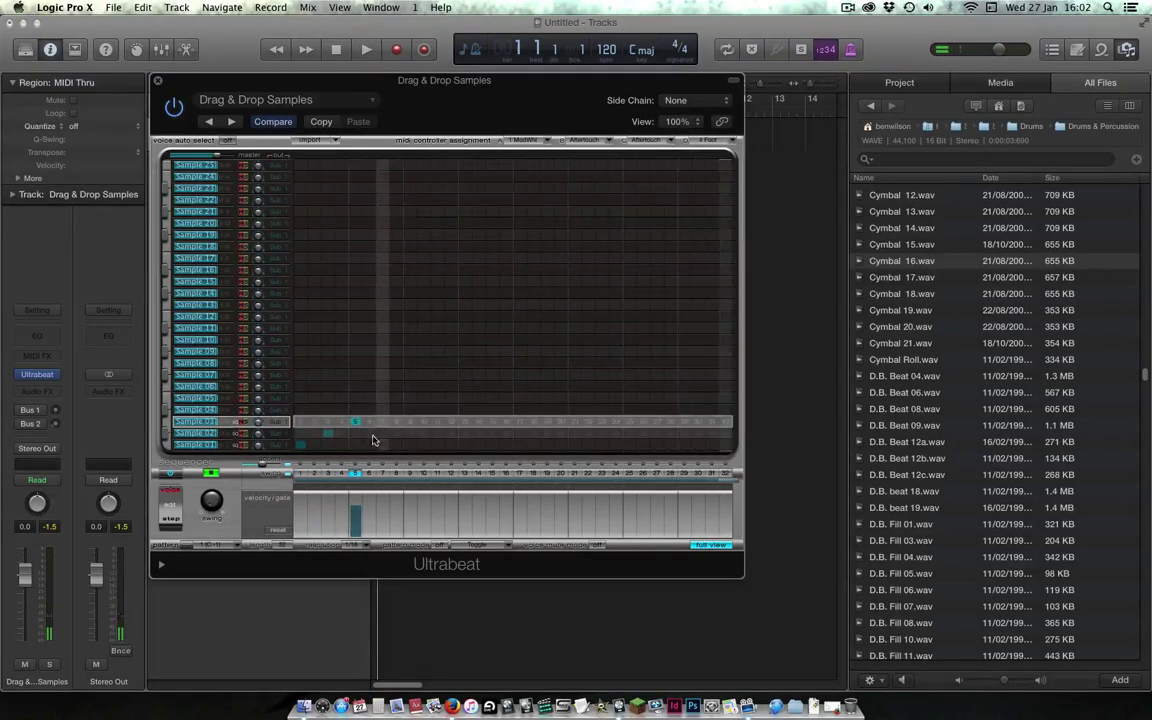
left_click(327, 432)
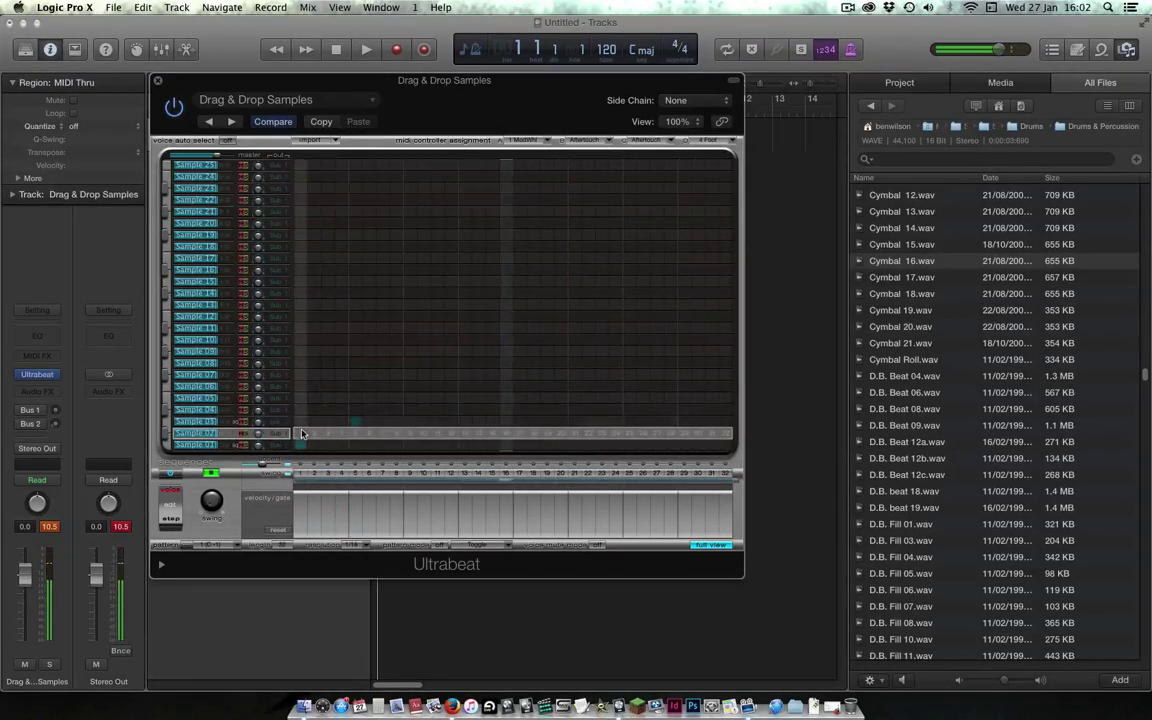
left_click(355, 422)
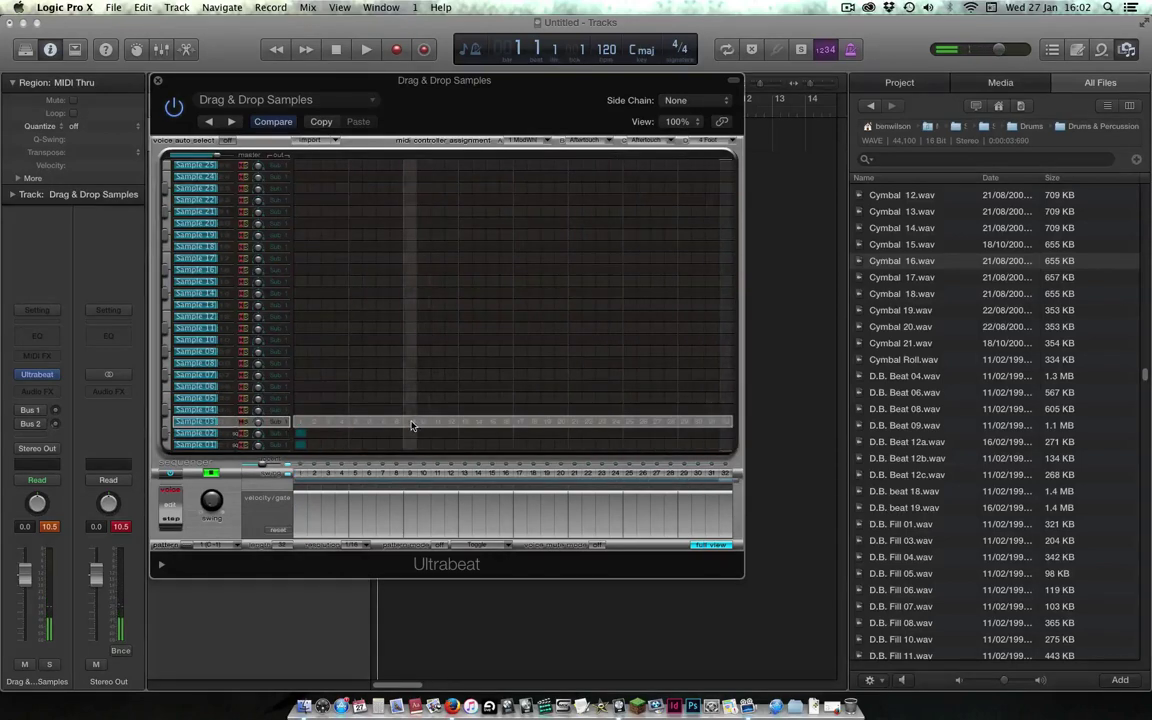
left_click(410, 422)
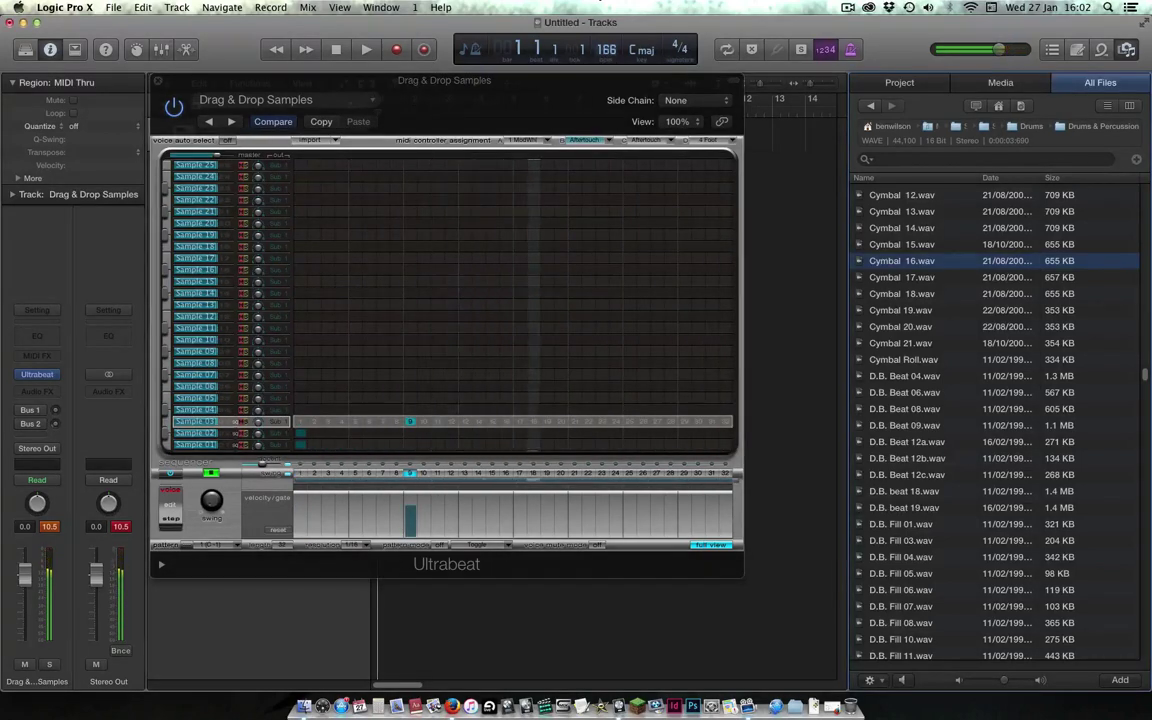
left_click(382, 433)
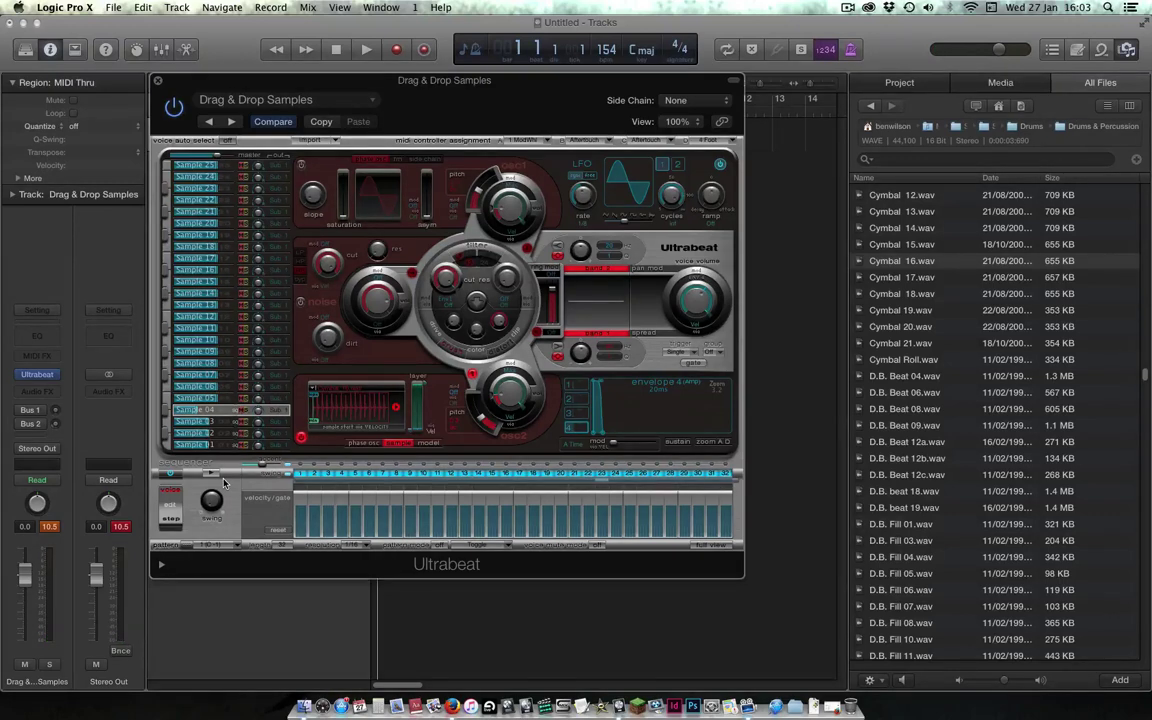
- Move the Ultrabeat window right and down, then fine-tune it so the tracks area shows beside it
left_click_drag(185, 90, 285, 130)
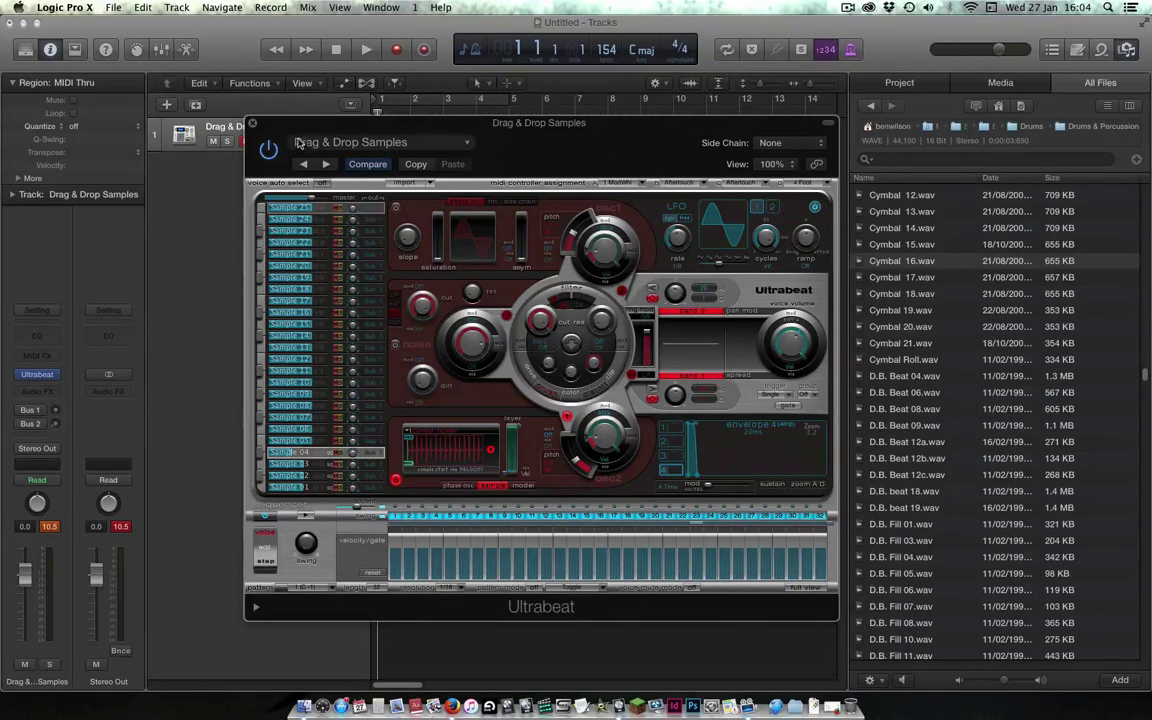
mouse_move(316, 142)
left_mouse_down()
mouse_move(293, 121)
mouse_move(309, 131)
left_mouse_up()
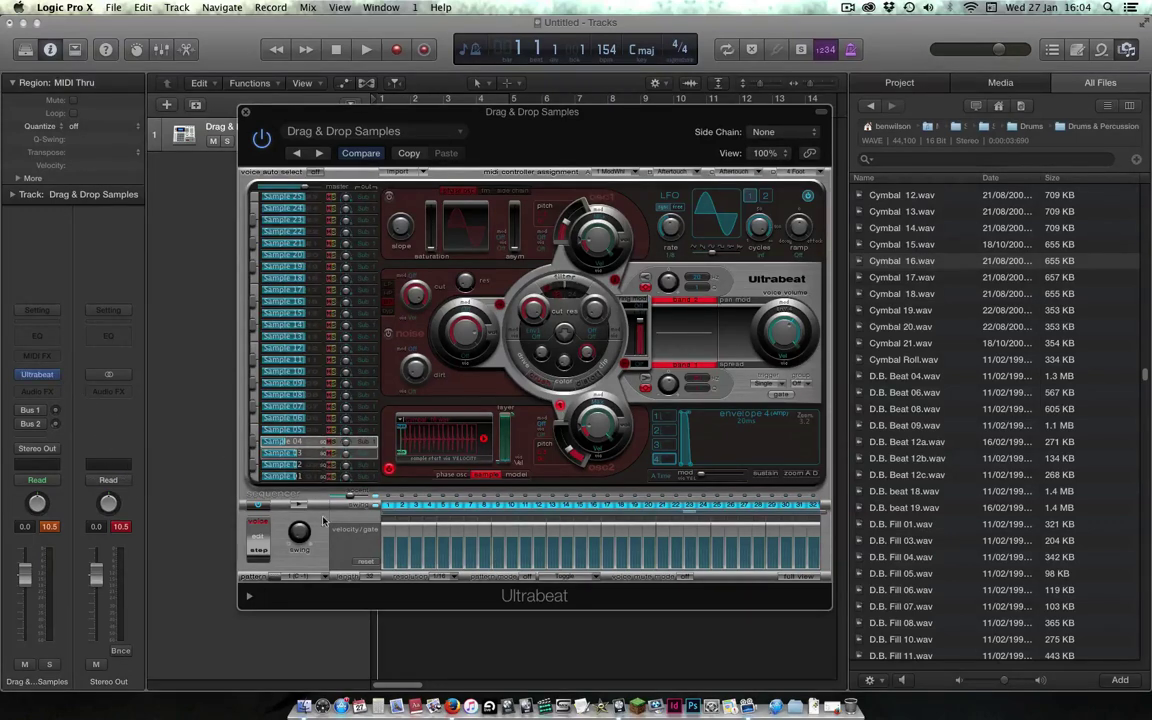
- Check the output routing of Sample 01 and Sample 02, leaving both unchanged
left_click(350, 476)
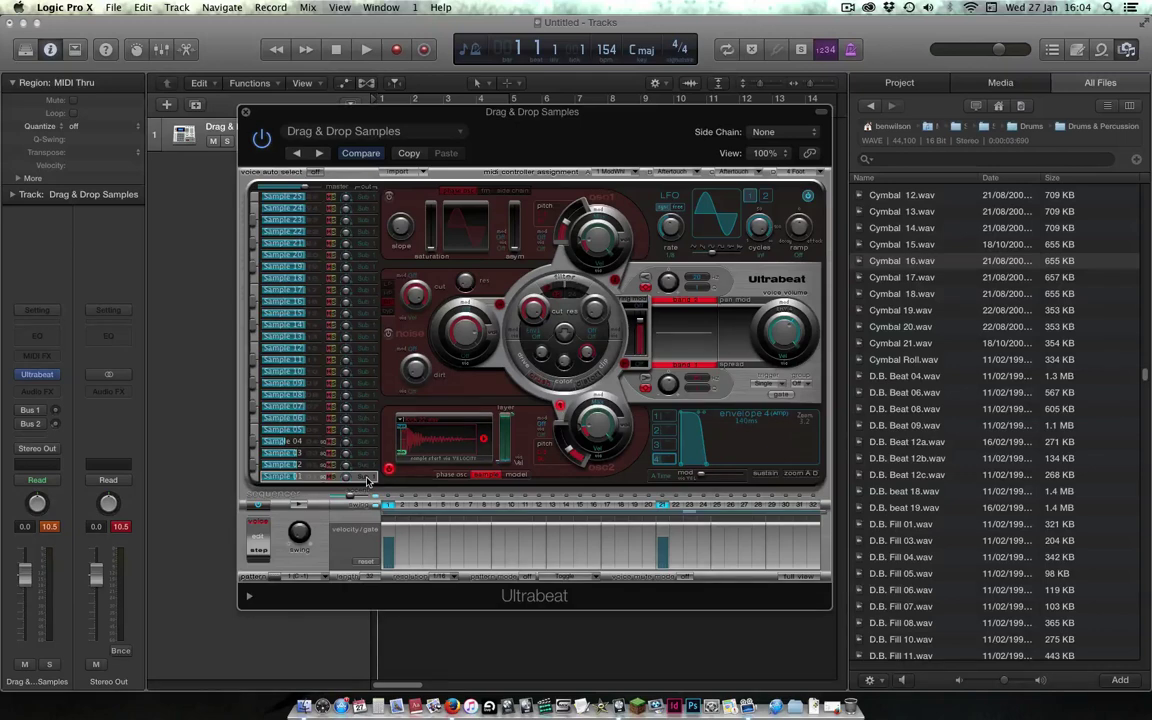
left_click(366, 479)
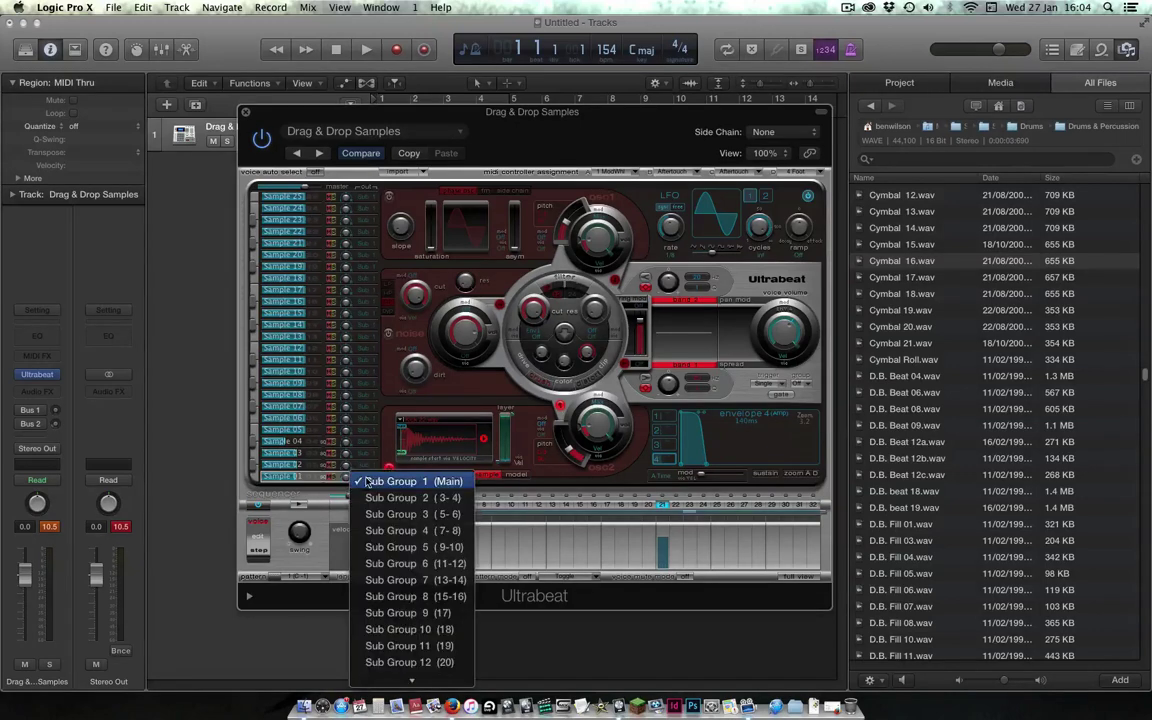
left_click(444, 616)
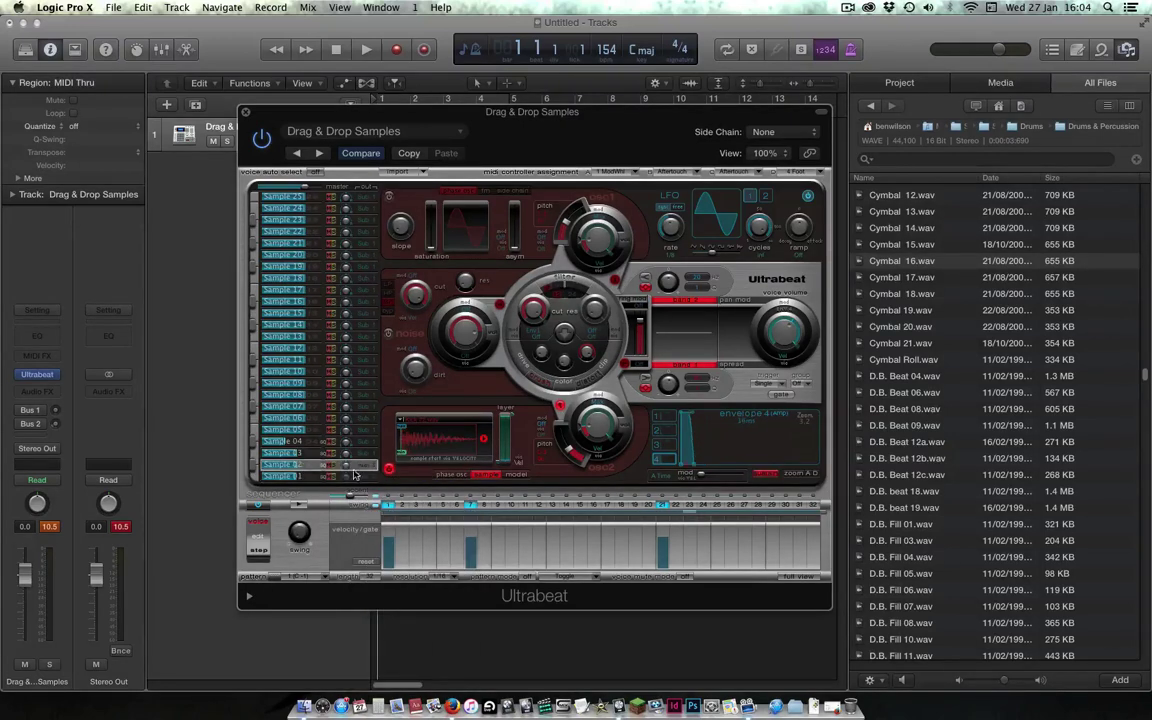
left_click(361, 468)
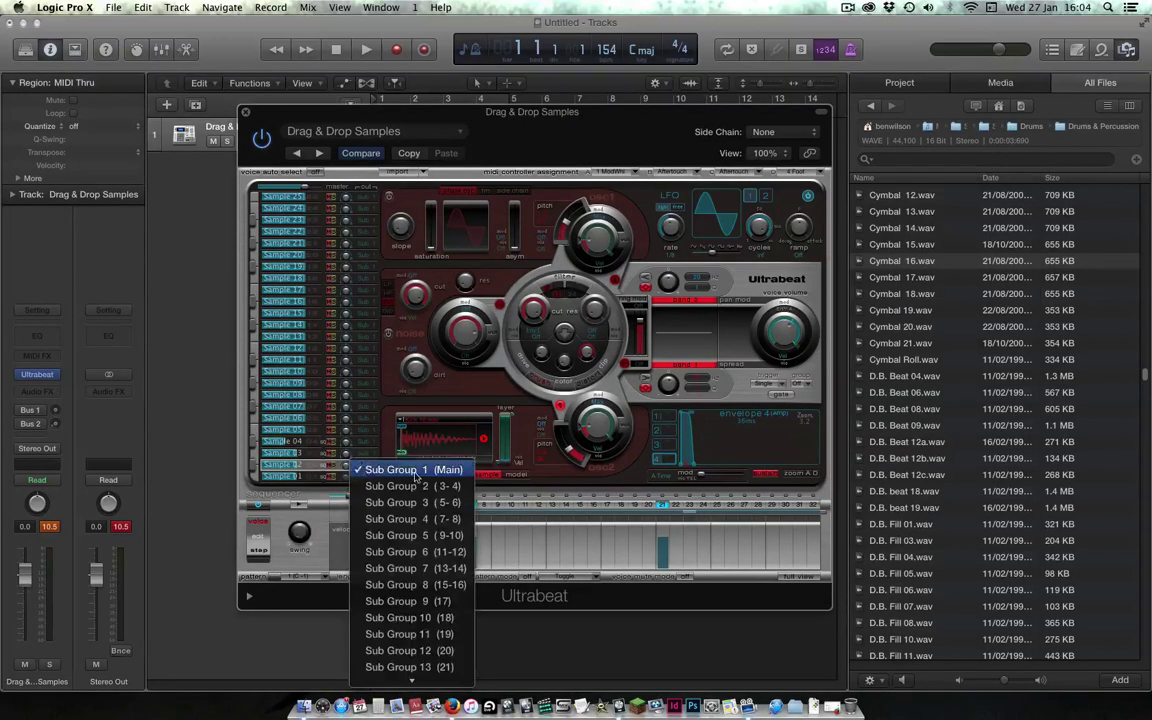
left_click(400, 604)
- Route the third sample to Sub Group 2 (3-4) and Sample 04 to Sub Group 3 (5-6)
left_click(331, 454)
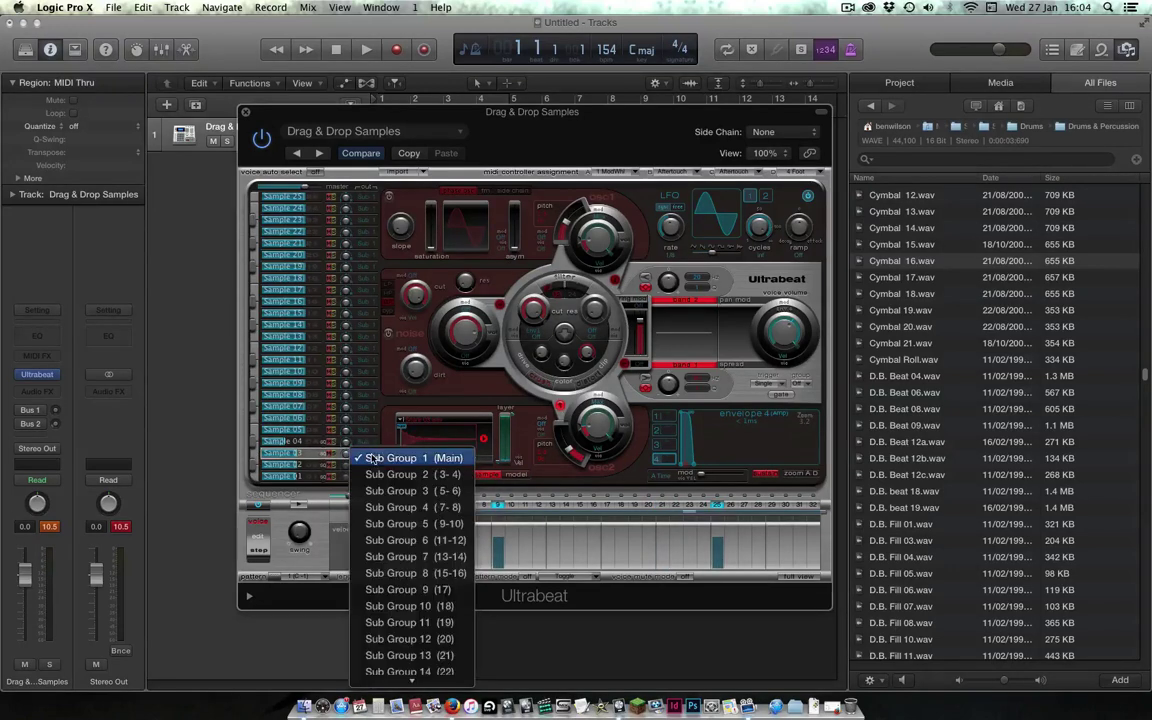
left_click(384, 472)
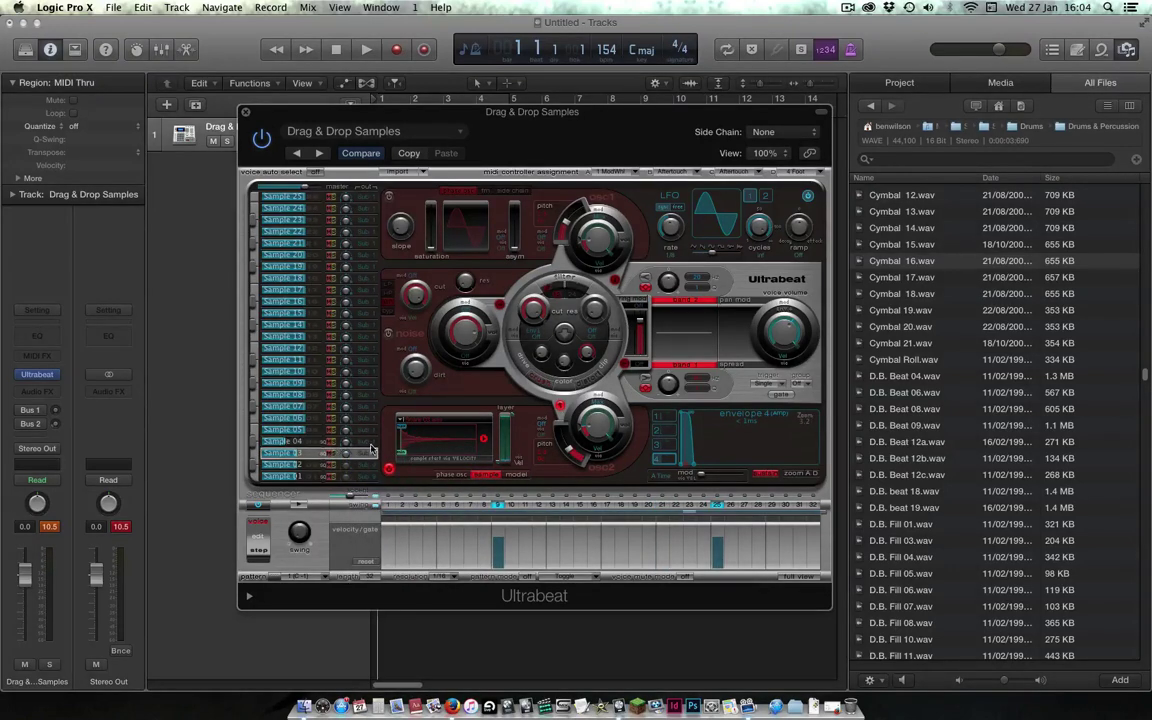
left_click(367, 451)
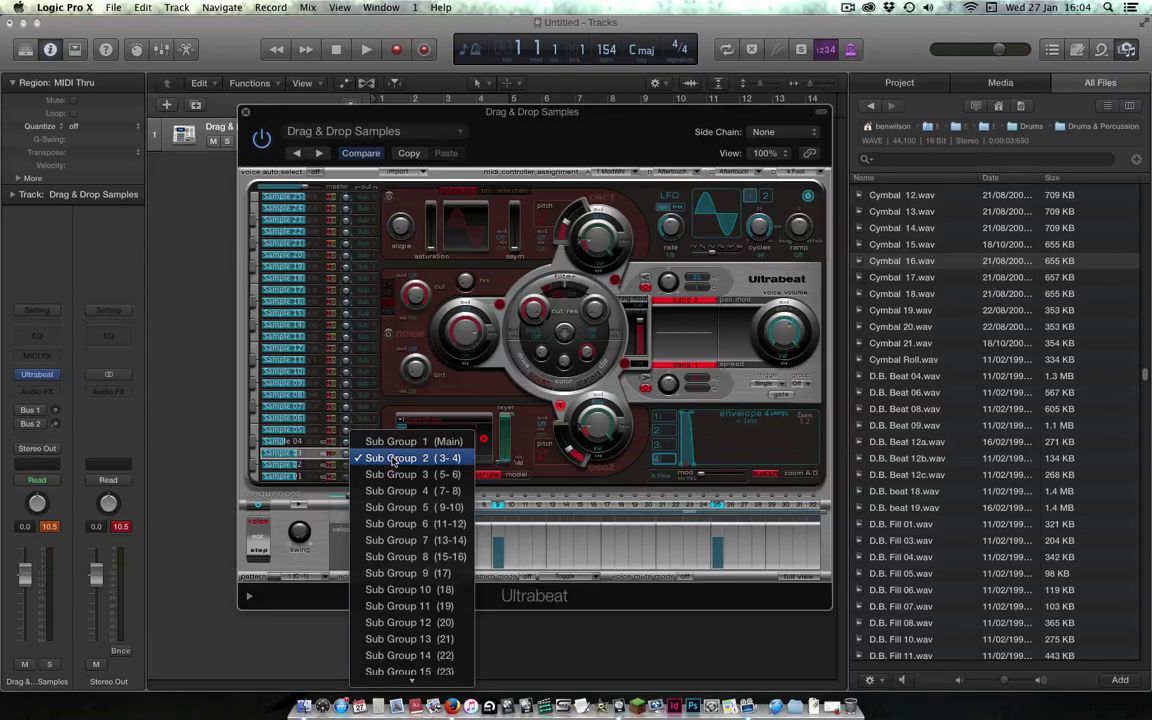
left_click(392, 459)
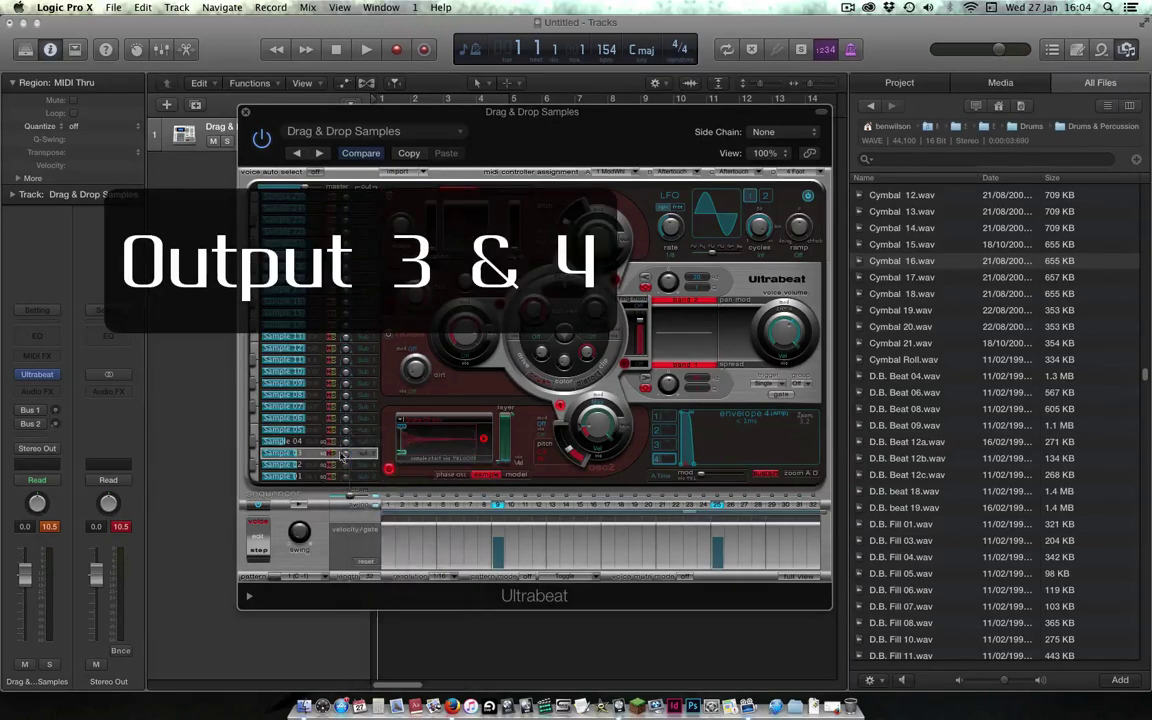
left_click(366, 445)
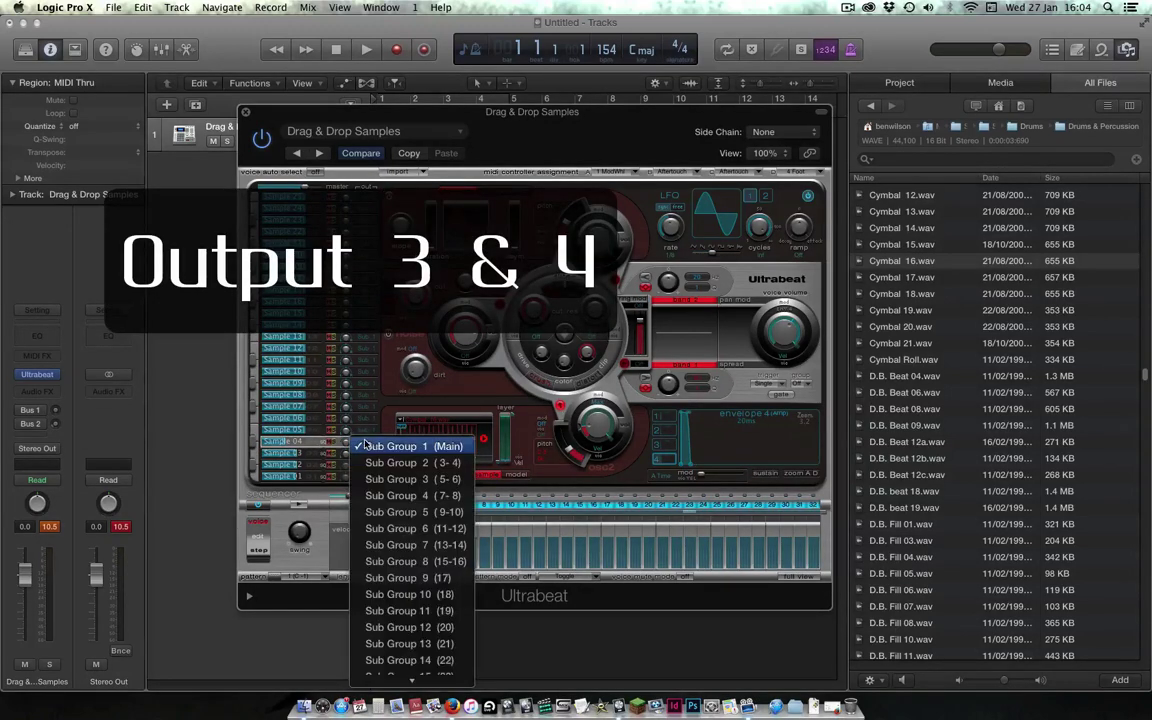
left_click(400, 480)
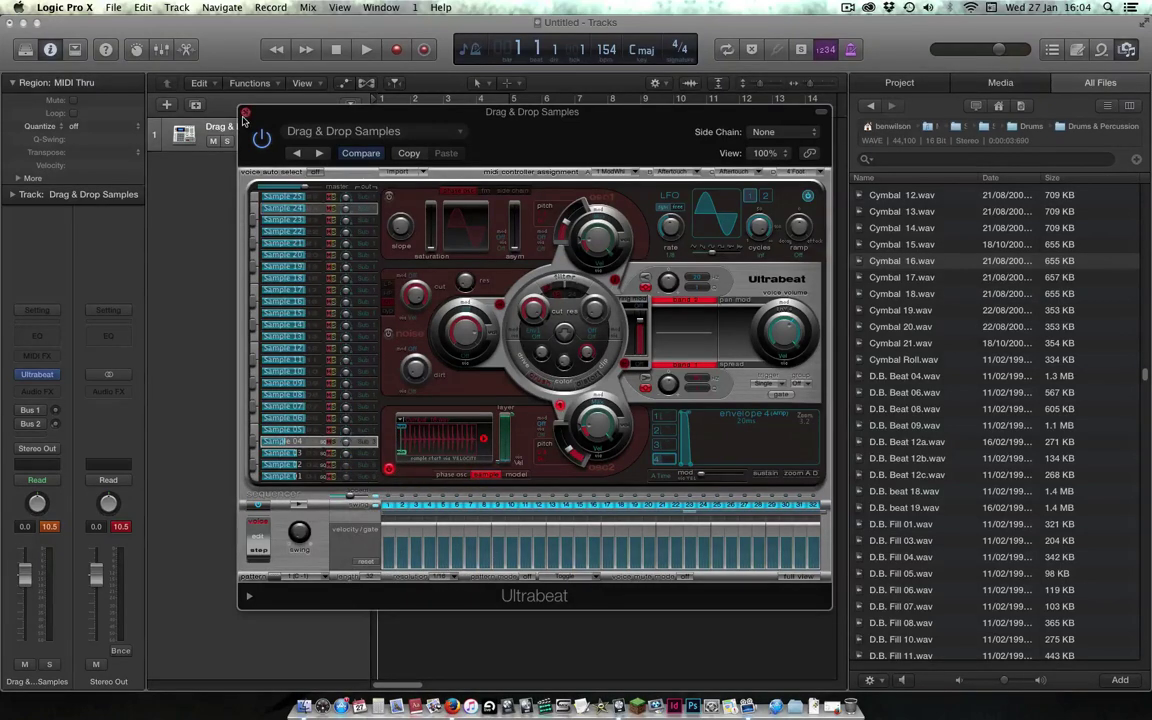
- Close Ultrabeat, show the Mixer with X, clear the peak readouts and enlarge the mixer area
left_click(245, 113)
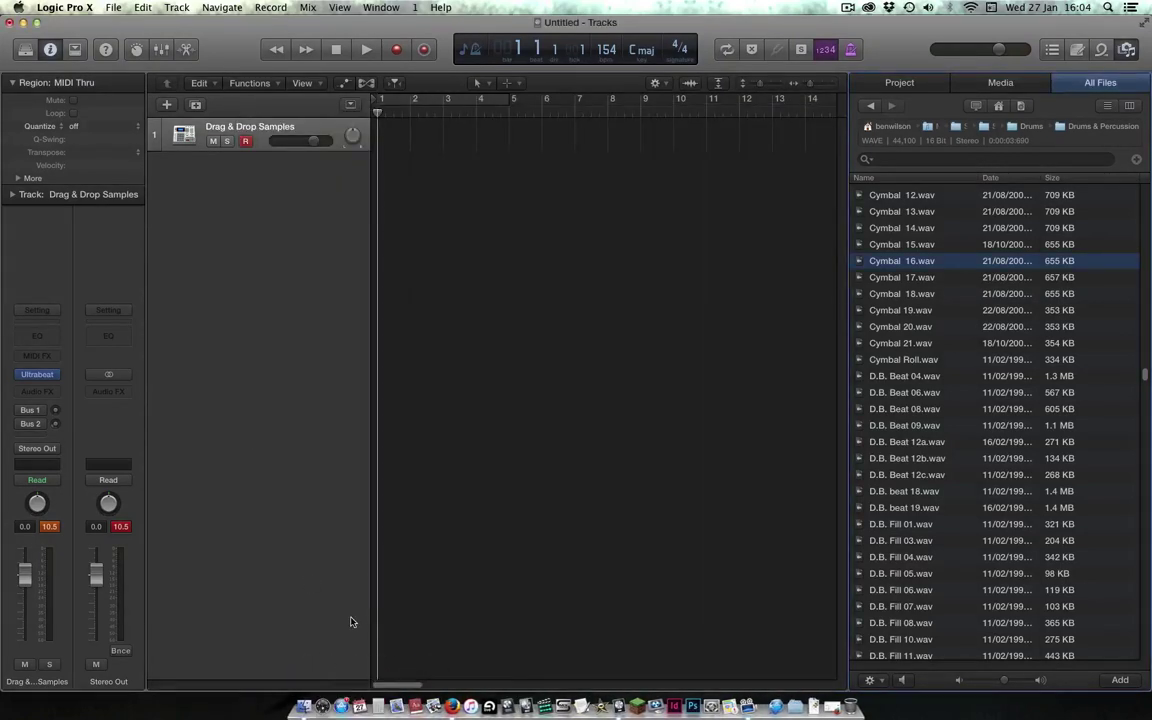
key("x")
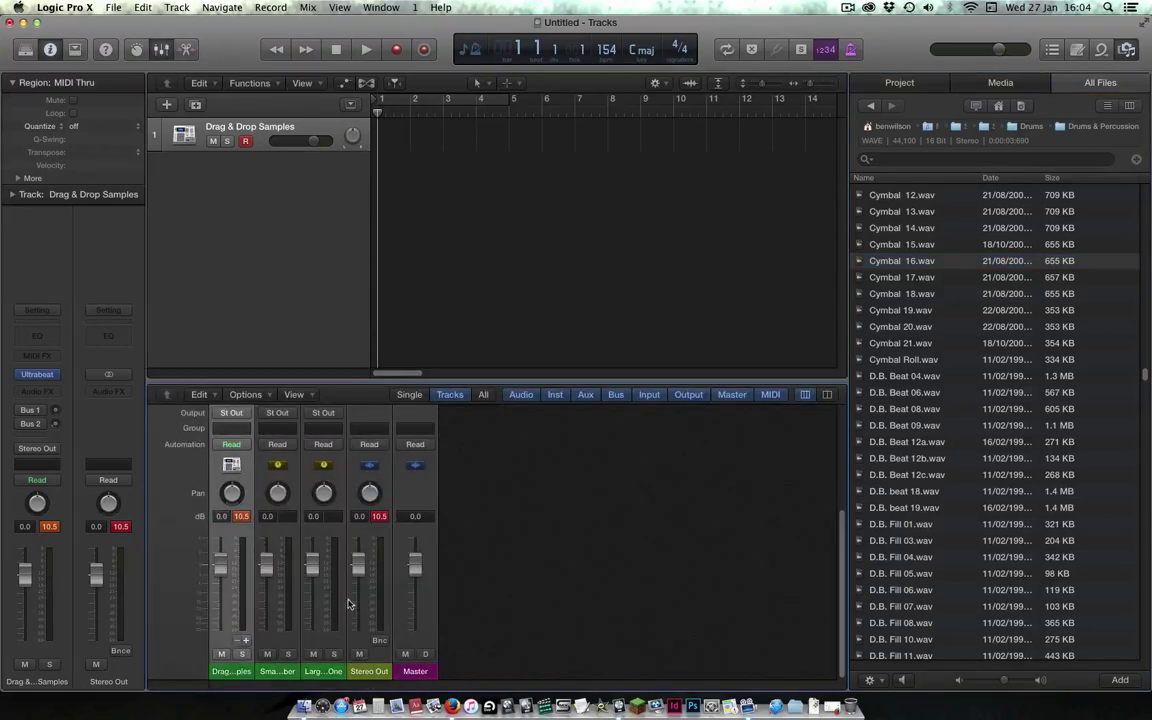
left_click(241, 517)
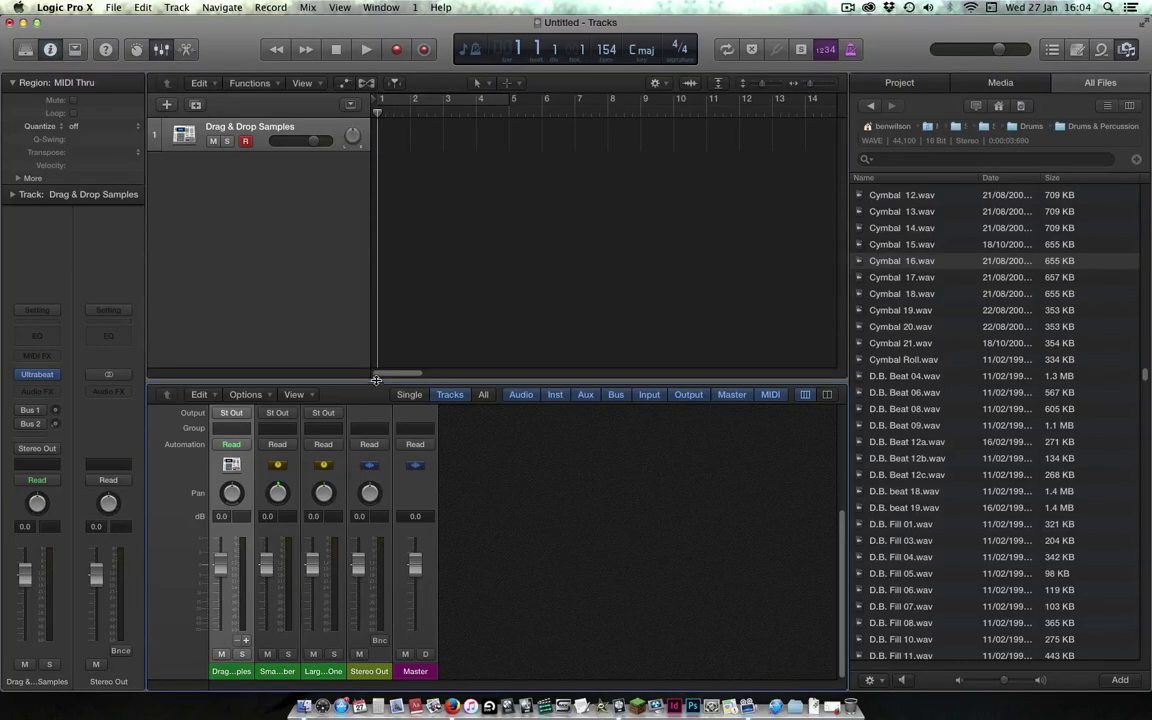
left_click_drag(375, 300, 375, 243)
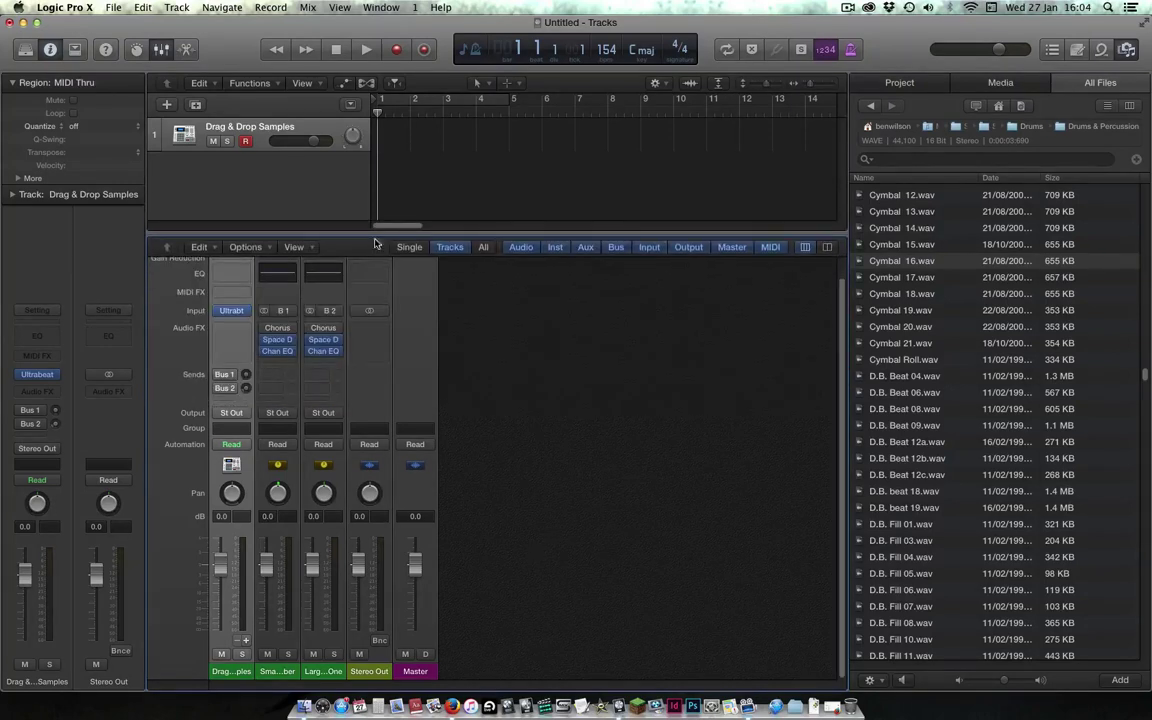
- Add three aux strips, Aux 3, Aux 4 and Aux 5, from the Ultrabeat channel strip
left_click(245, 641)
left_click(245, 641)
left_click(245, 641)
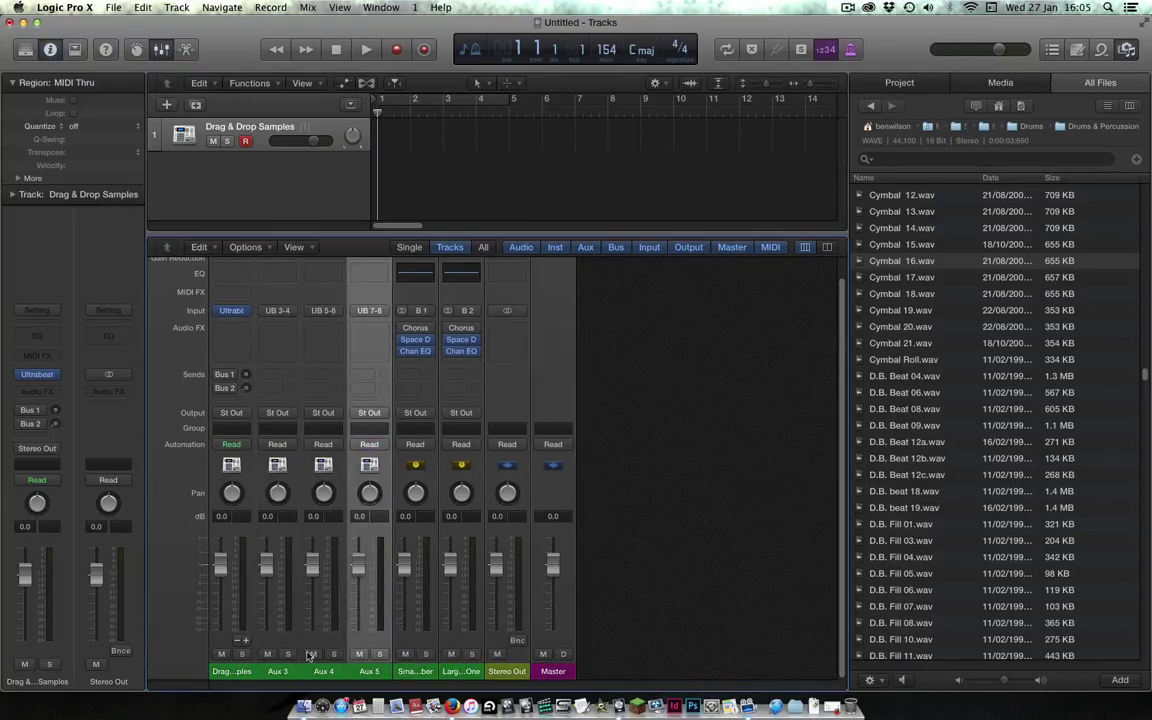
left_click(277, 298)
left_click(319, 296)
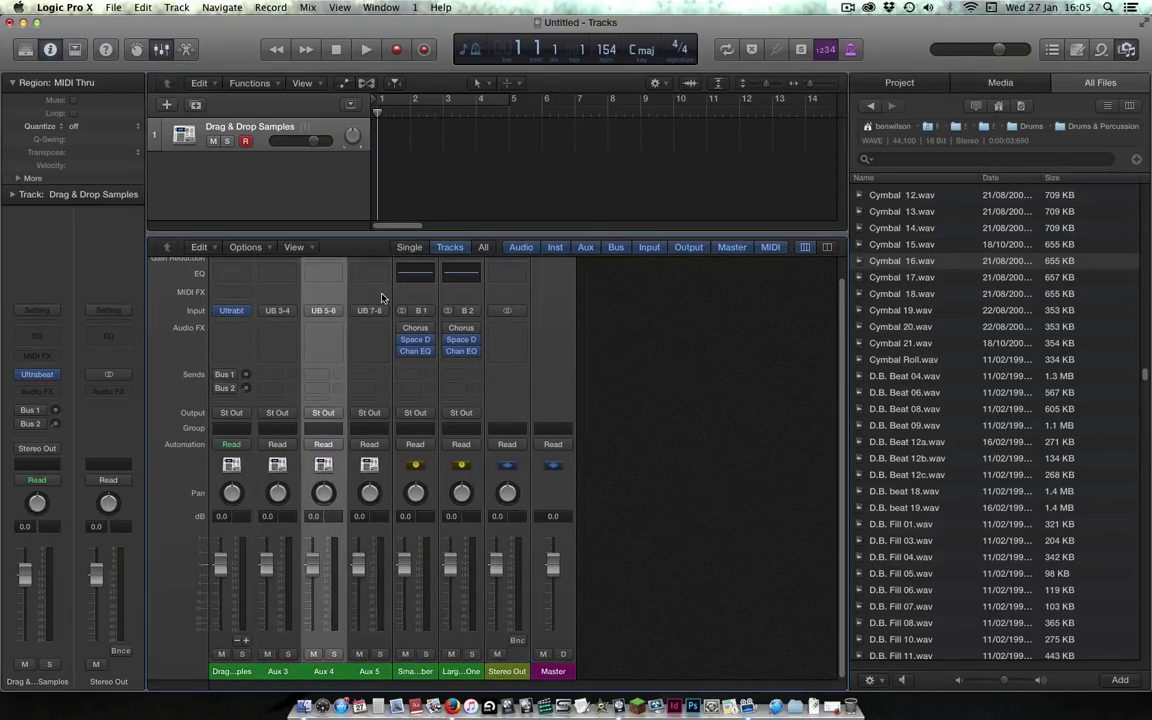
left_click(364, 304)
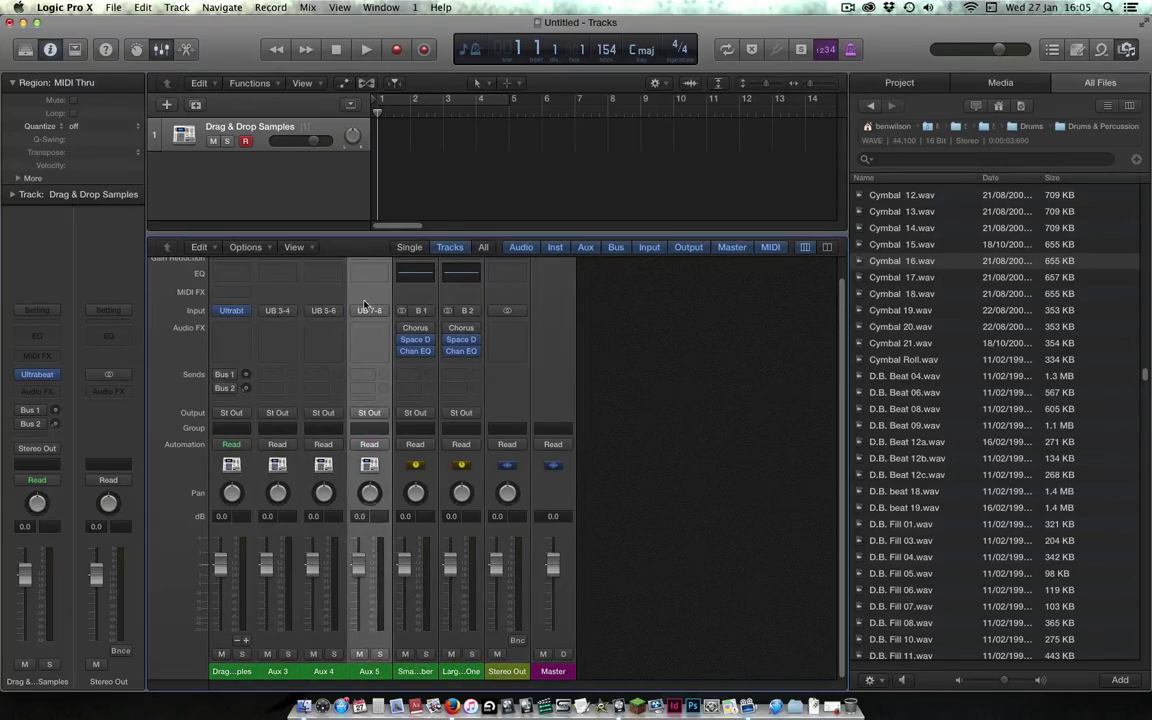
- Feed Aux 3 from Ultrabeat's individual output UB 17
left_click(290, 313)
left_click(305, 314)
left_click(335, 313)
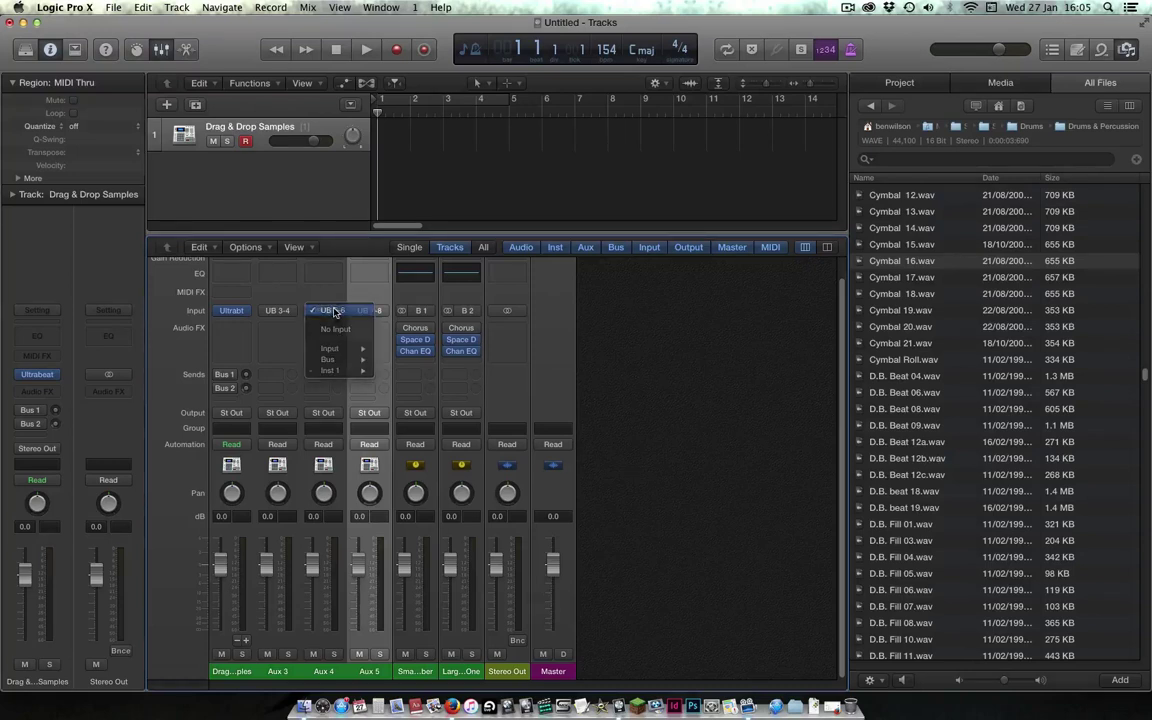
left_click(334, 311)
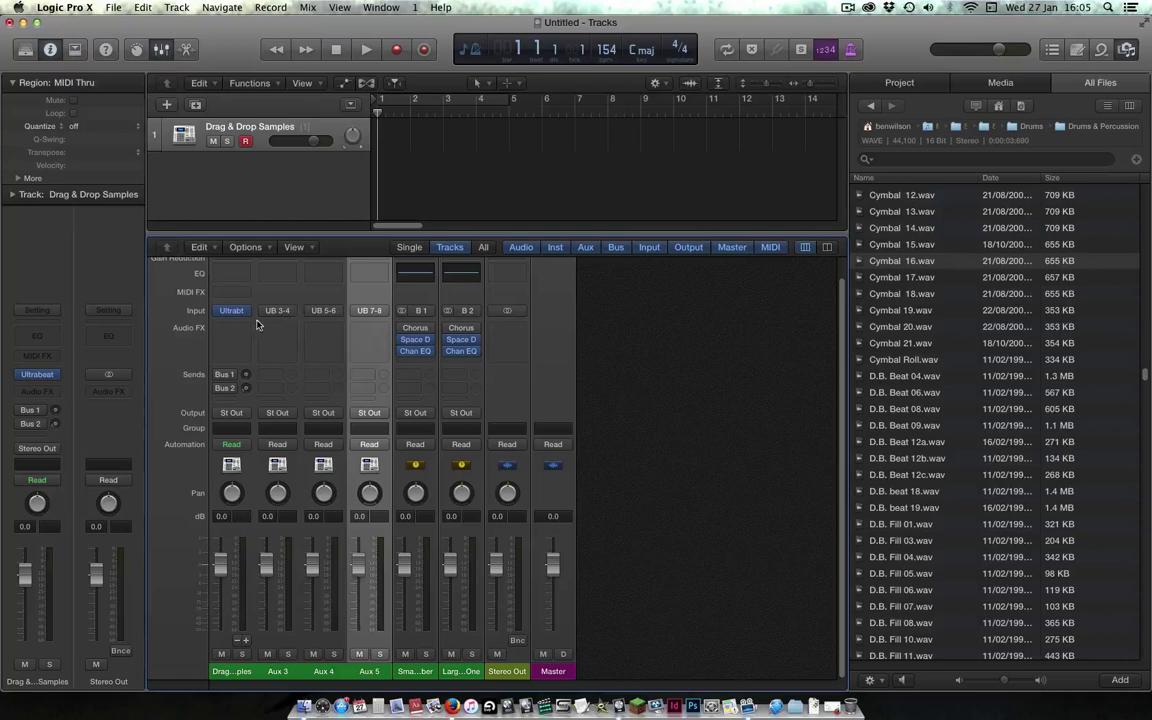
left_click(288, 312)
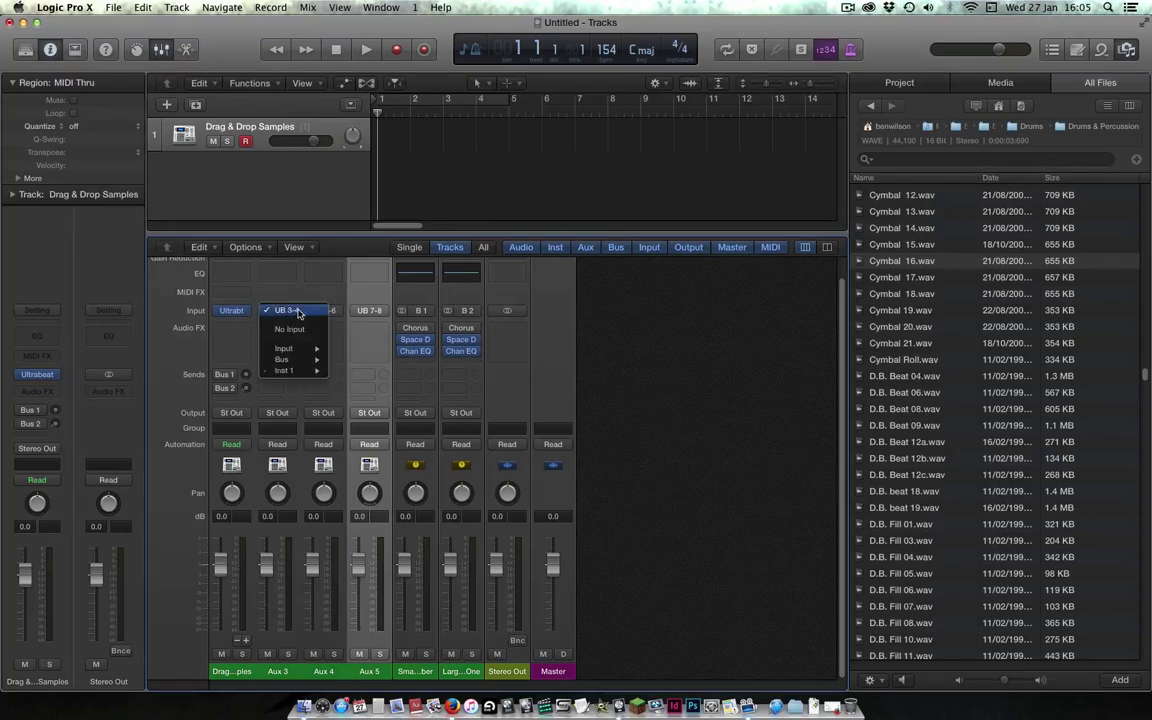
left_click(279, 314)
left_click(288, 311)
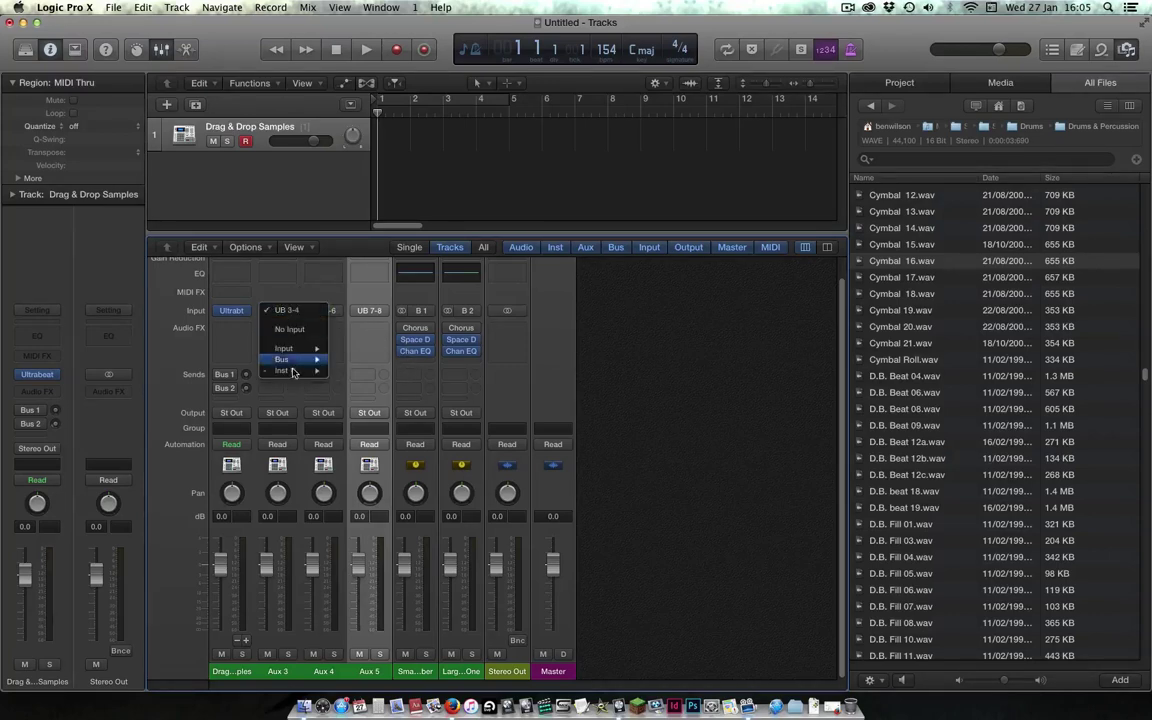
mouse_move(293, 373)
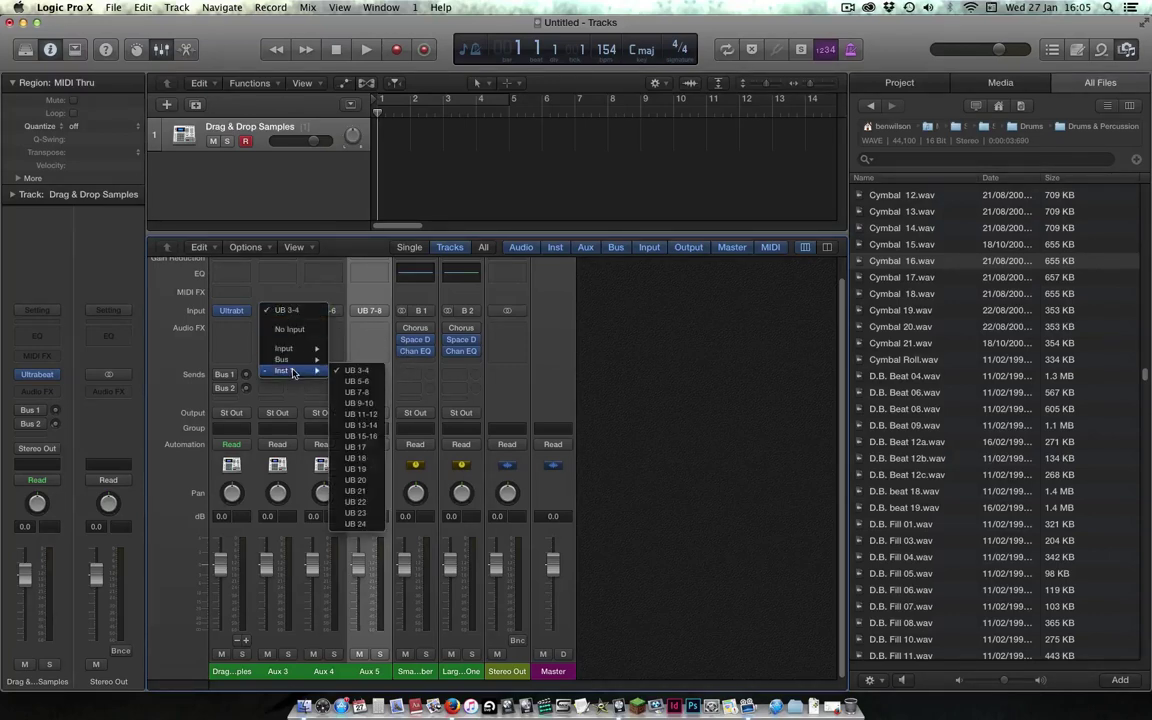
left_click(376, 449)
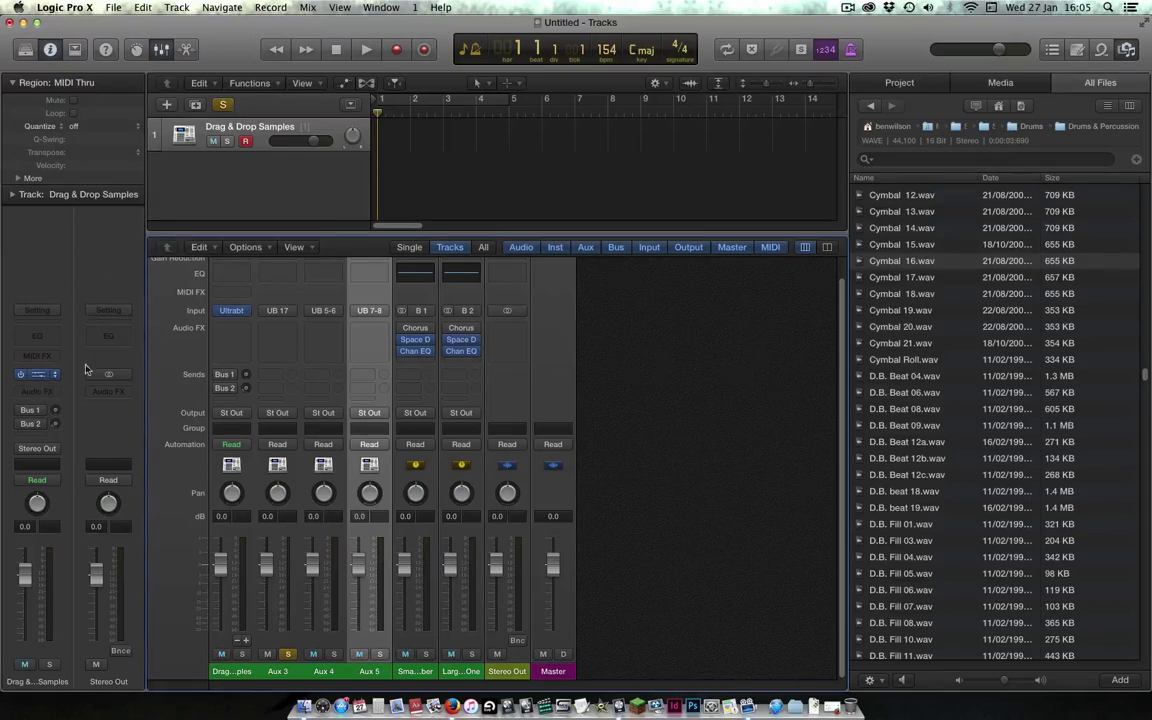
- Open Ultrabeat beside the mixer, feed Aux 4 from UB 3-4 and Aux 5 from UB 5-6 at -2.0 dB
key("v")
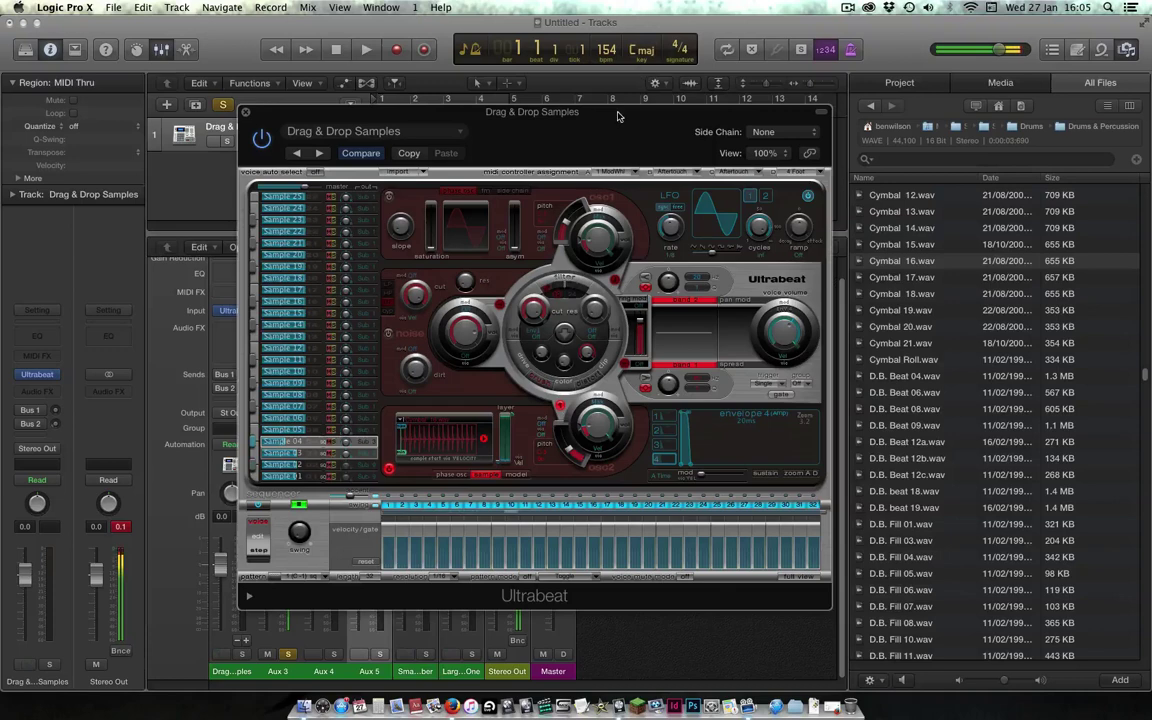
left_click_drag(618, 117, 941, 29)
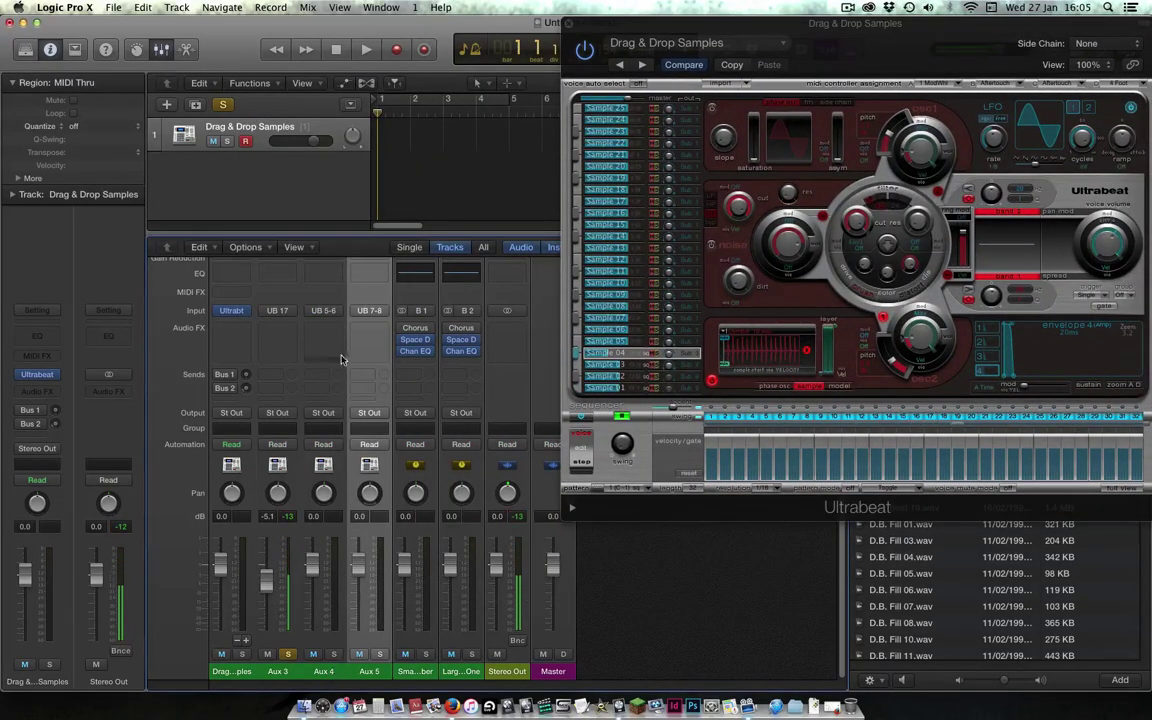
left_click(323, 310)
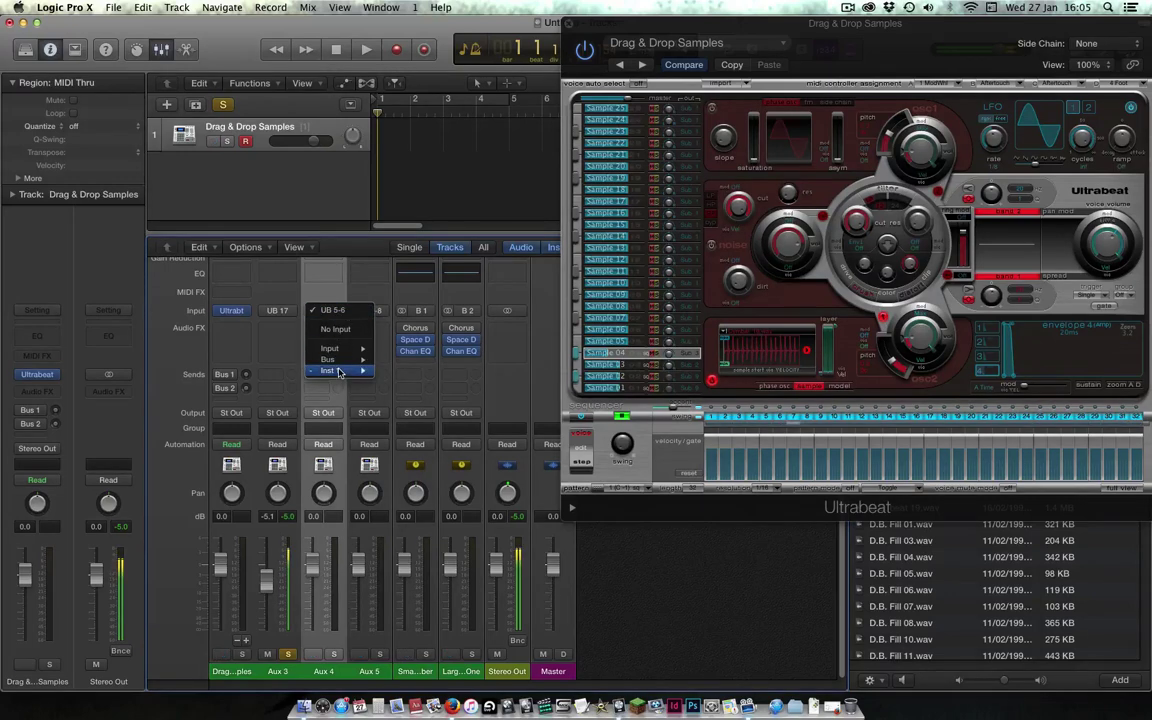
mouse_move(338, 371)
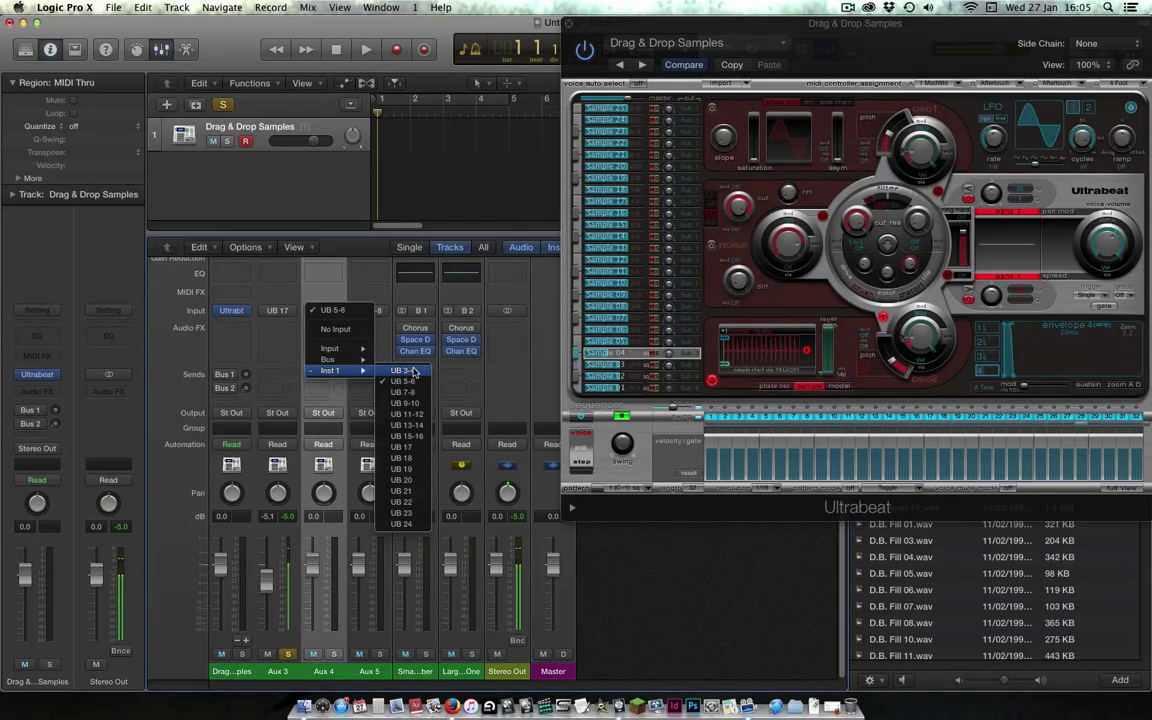
left_click(406, 371)
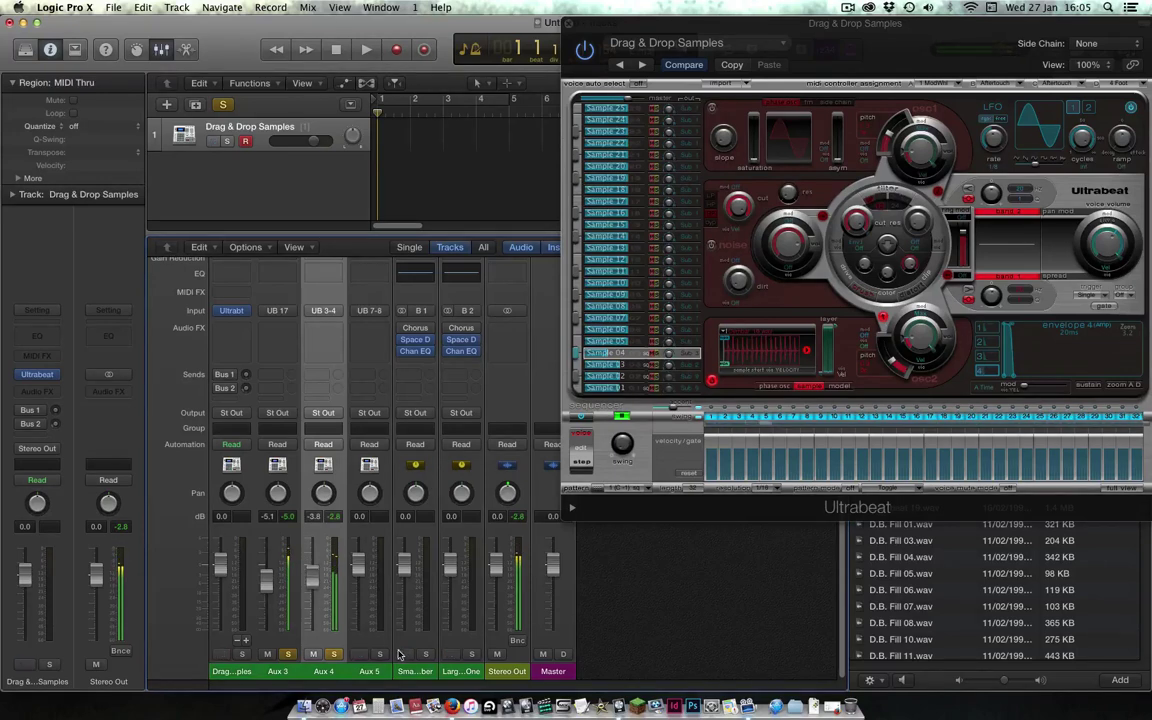
left_click(372, 311)
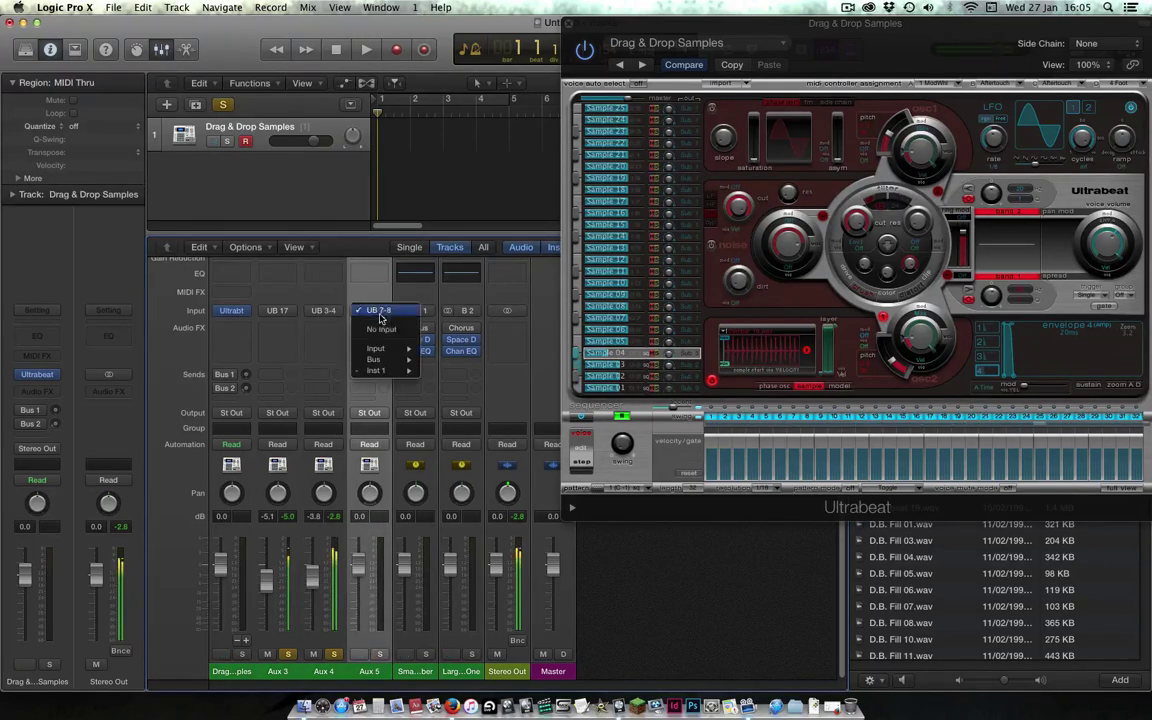
mouse_move(380, 348)
left_click(436, 453)
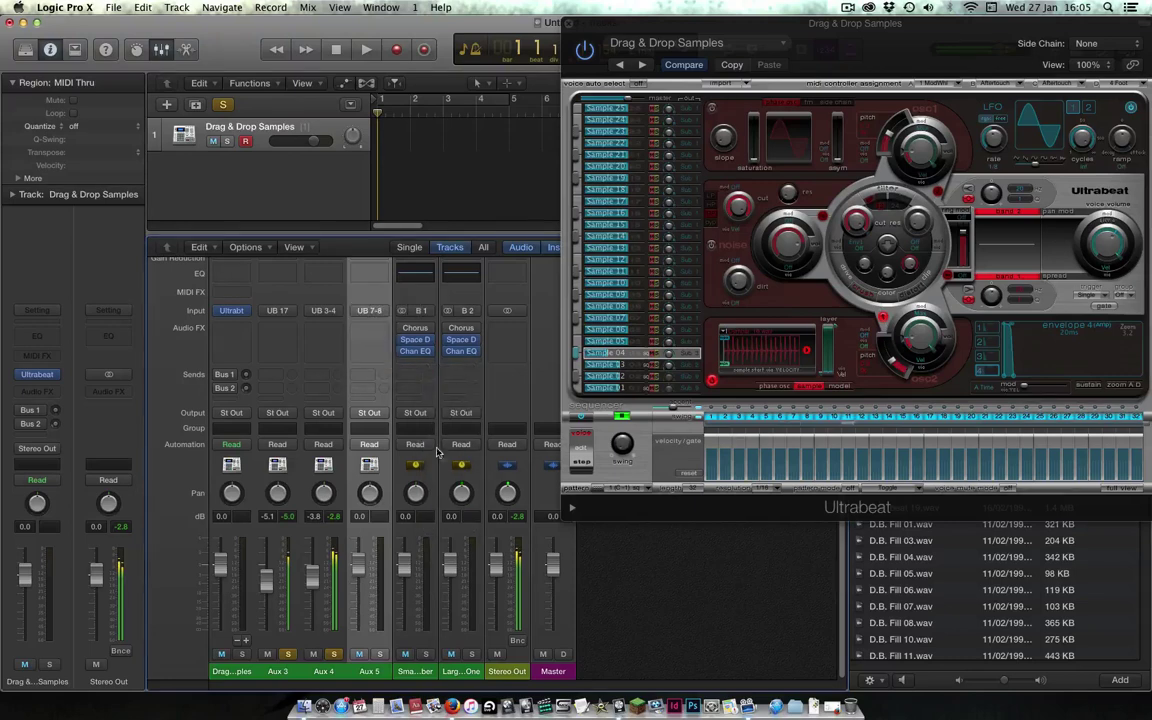
left_click_drag(353, 606, 353, 621)
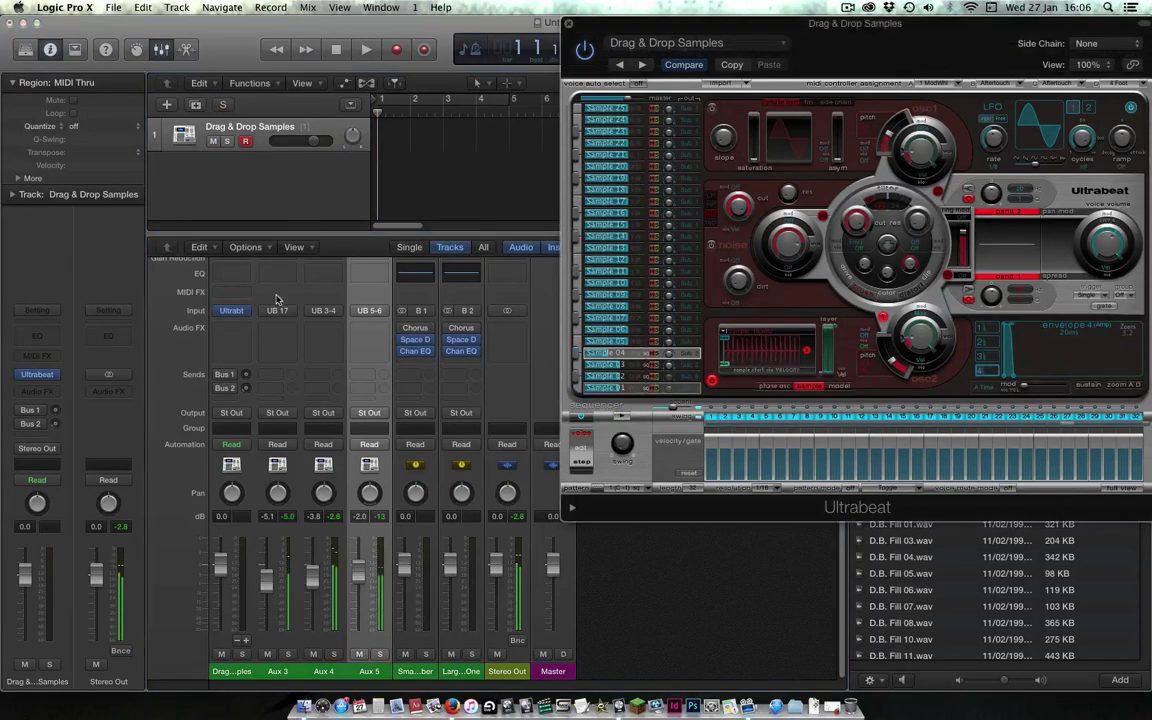
- Give Aux 3 a Channel EQ with low cut on and a -12 dB dip around 1260 Hz
left_click(282, 331)
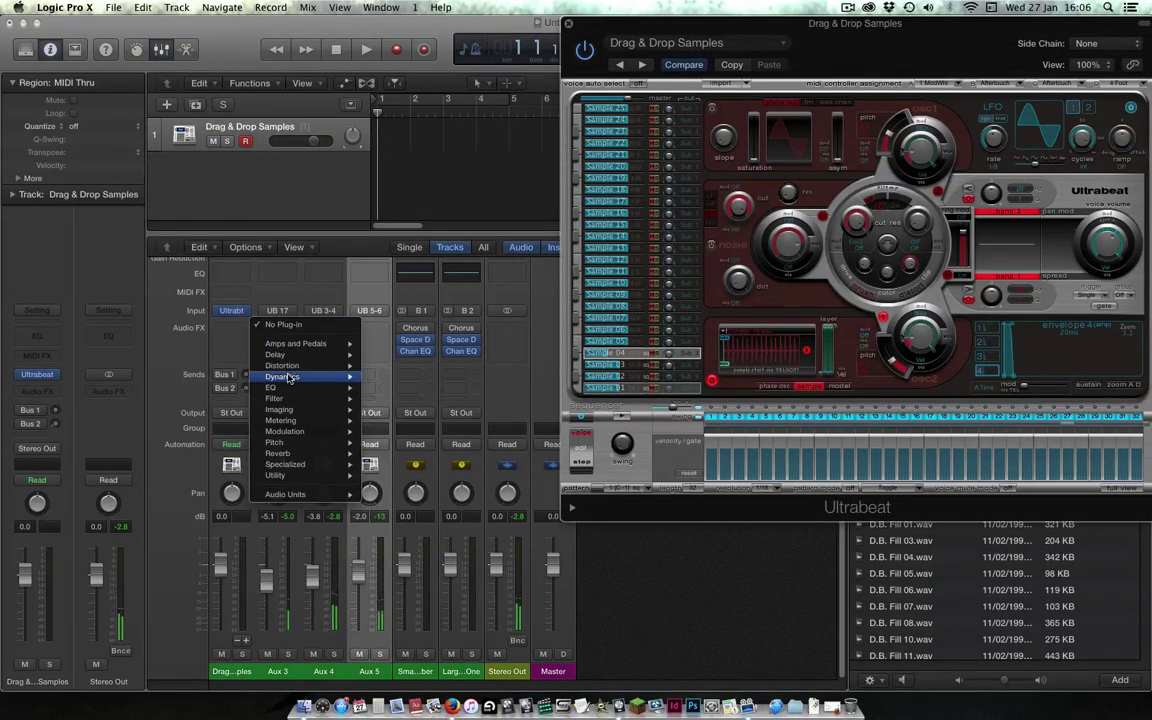
mouse_move(289, 389)
key("Escape")
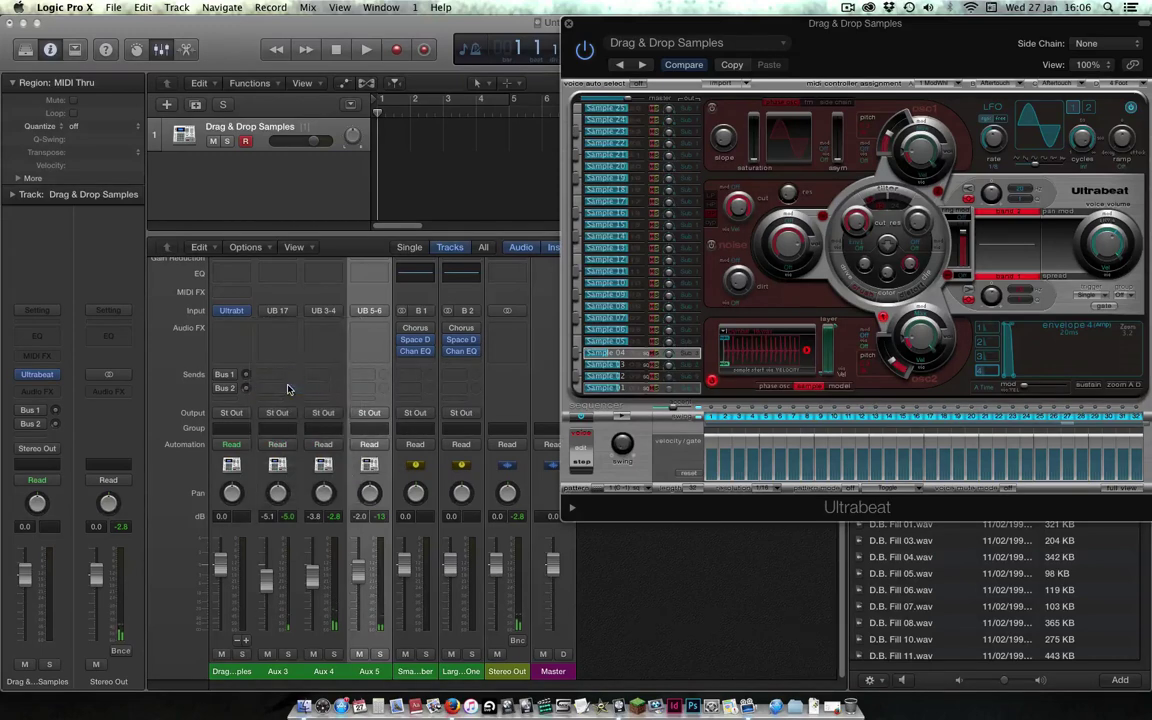
left_click(277, 272)
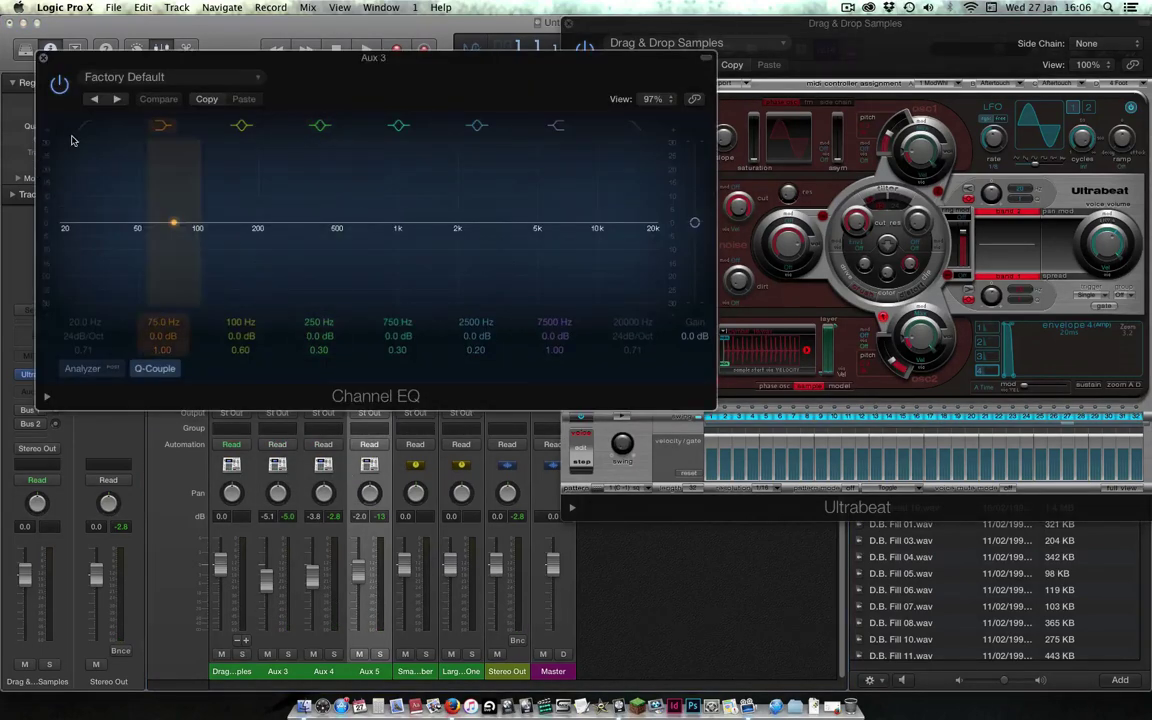
left_click(82, 130)
left_click_drag(476, 226, 420, 255)
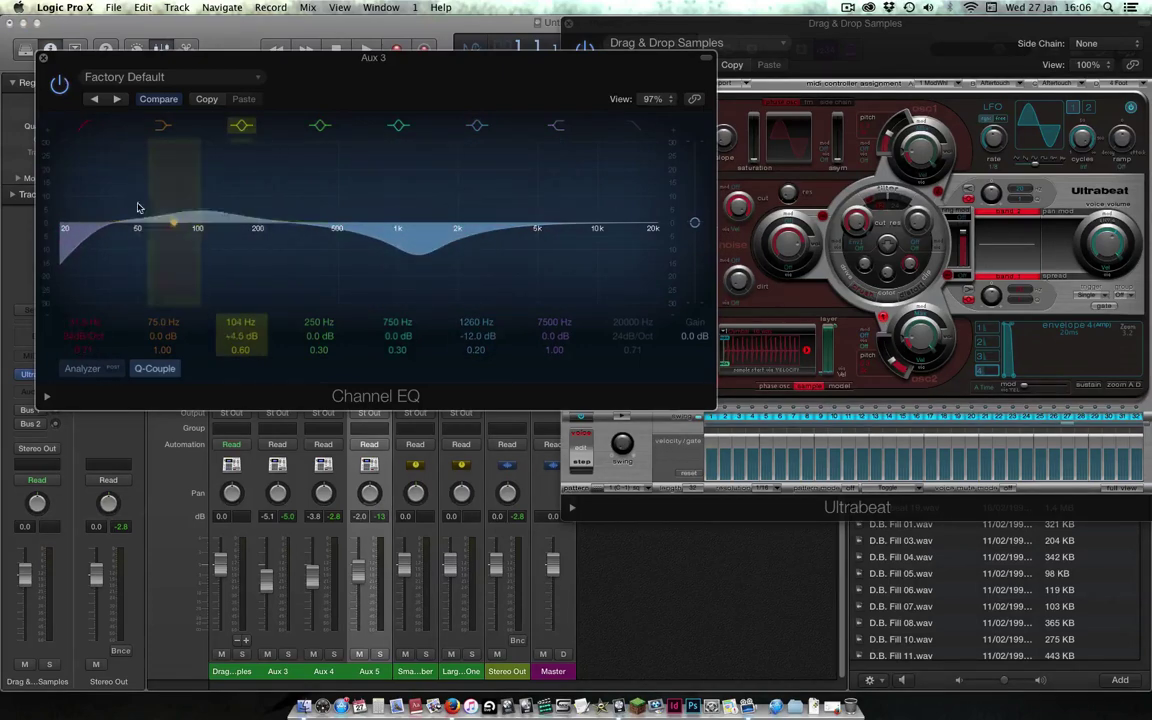
left_click(44, 58)
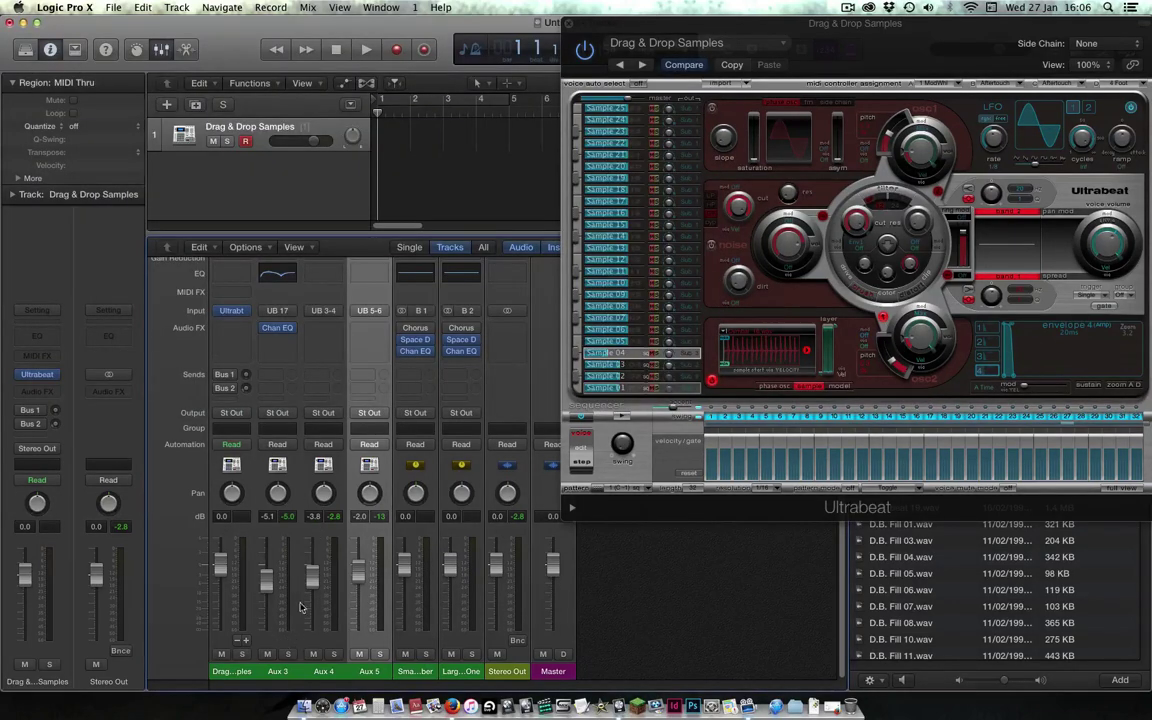
- EQ Aux 4 (100 Hz low cut, ~800 Hz cut, highs boosted from 4800 Hz) and cut Aux 5 below 3 kHz
key("space")
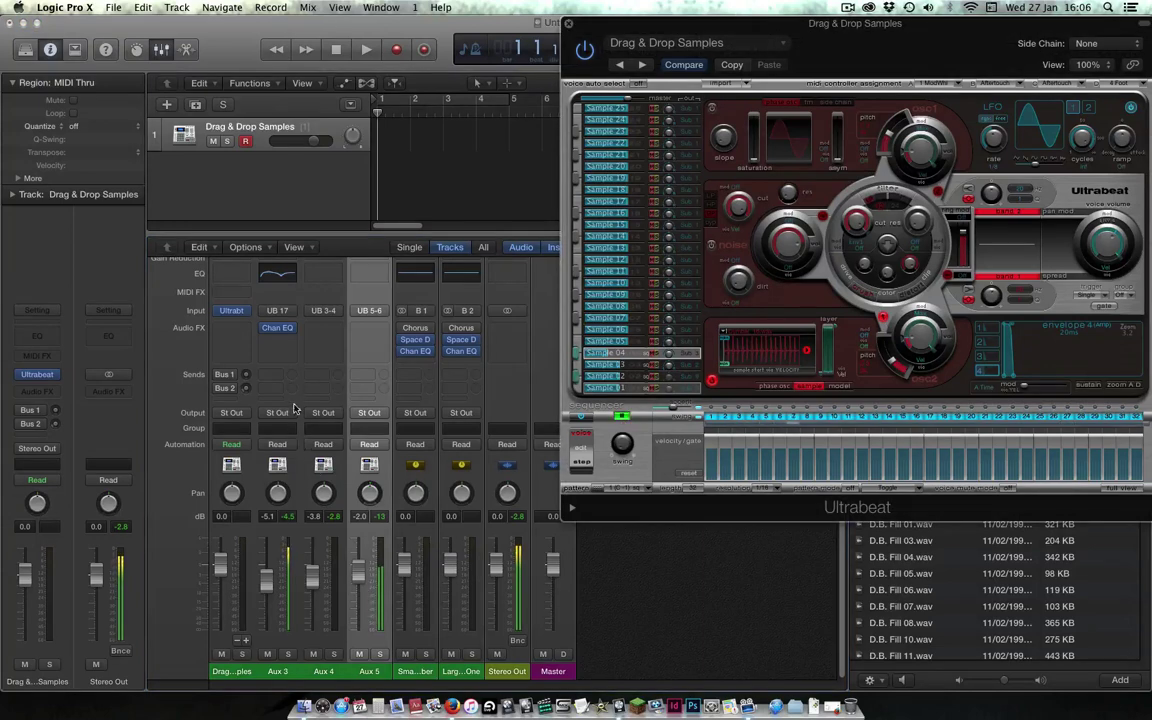
left_click(335, 279)
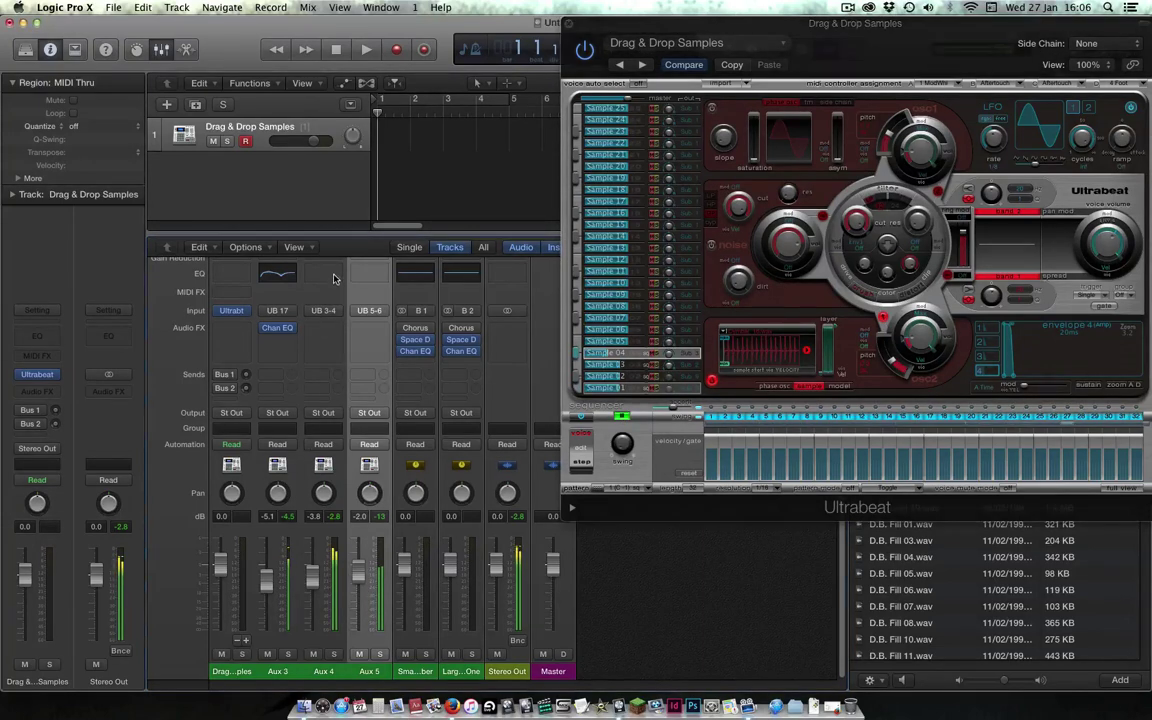
left_click(335, 279)
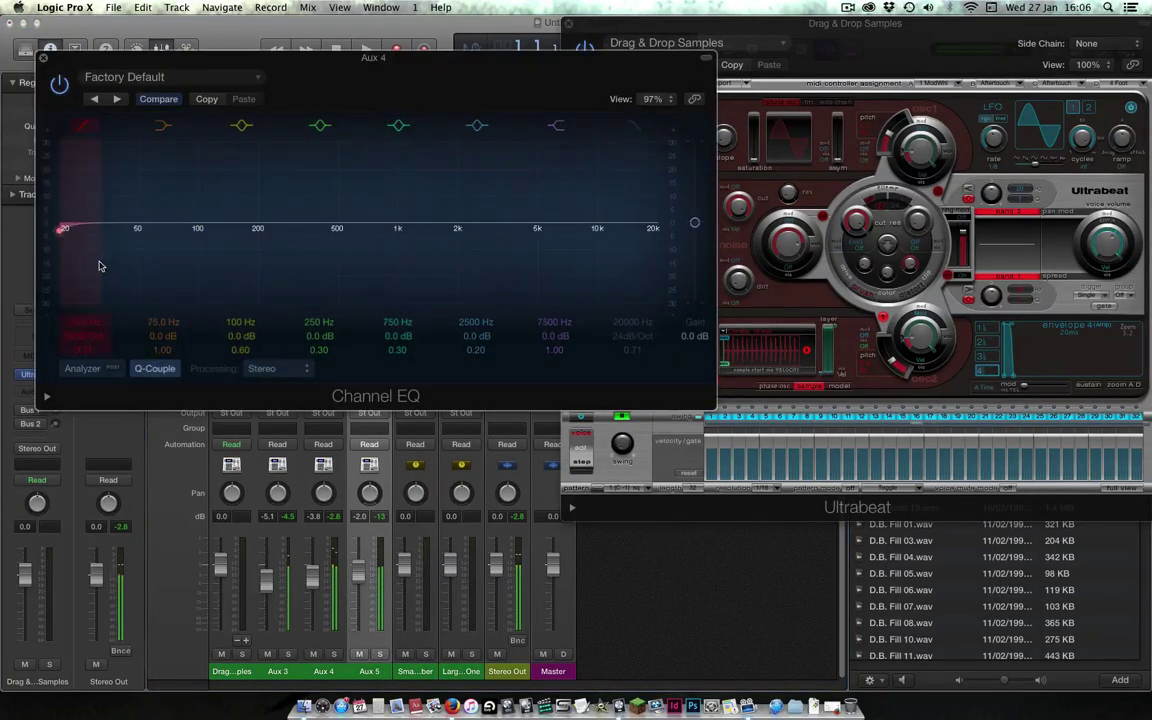
left_click_drag(99, 266, 165, 266)
left_click_drag(363, 229, 305, 262)
left_click_drag(400, 255, 419, 303)
left_click_drag(545, 255, 484, 231)
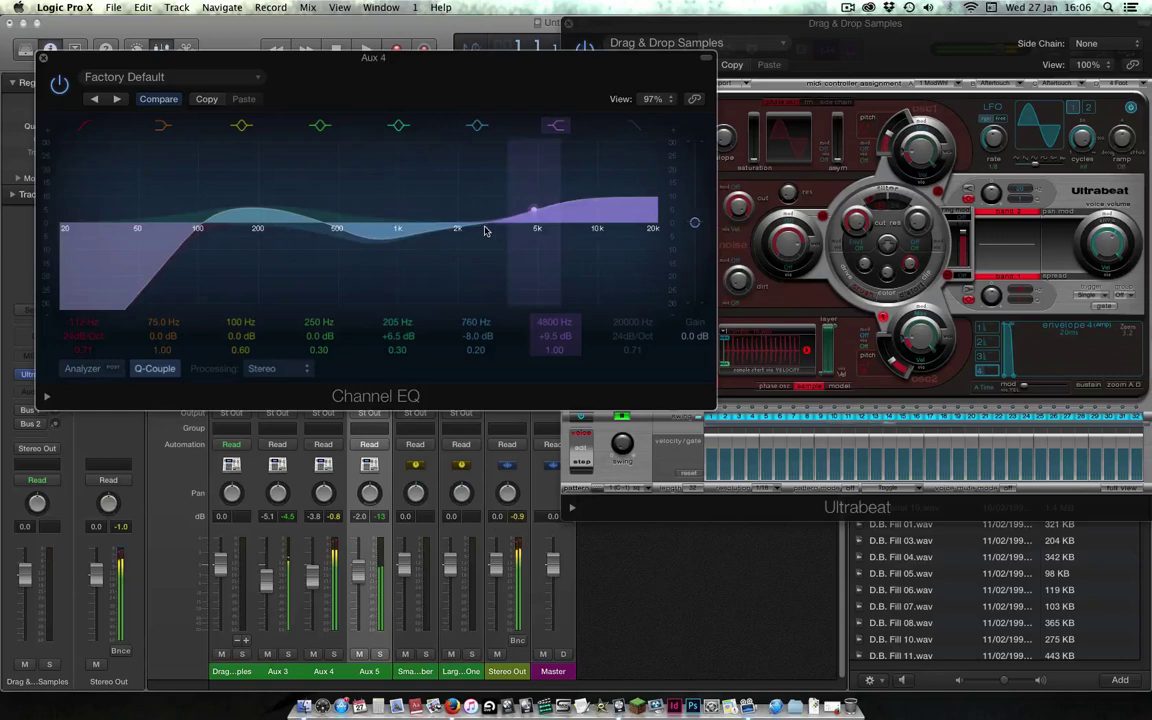
left_click(42, 58)
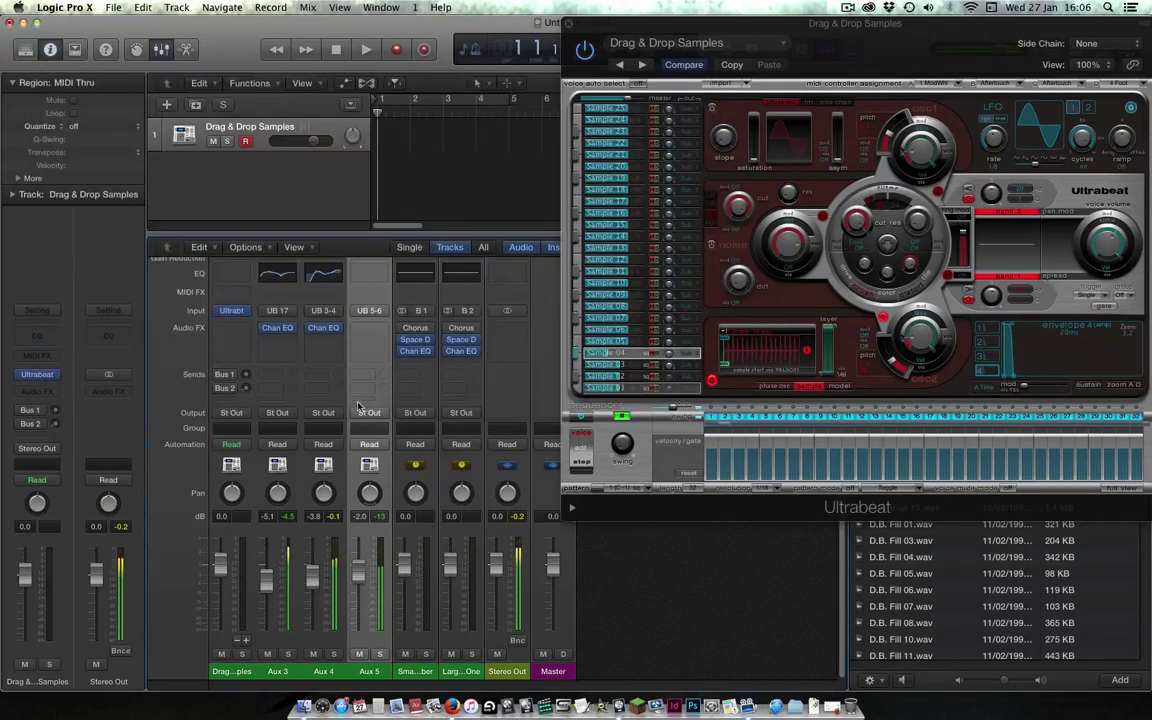
left_click(370, 273)
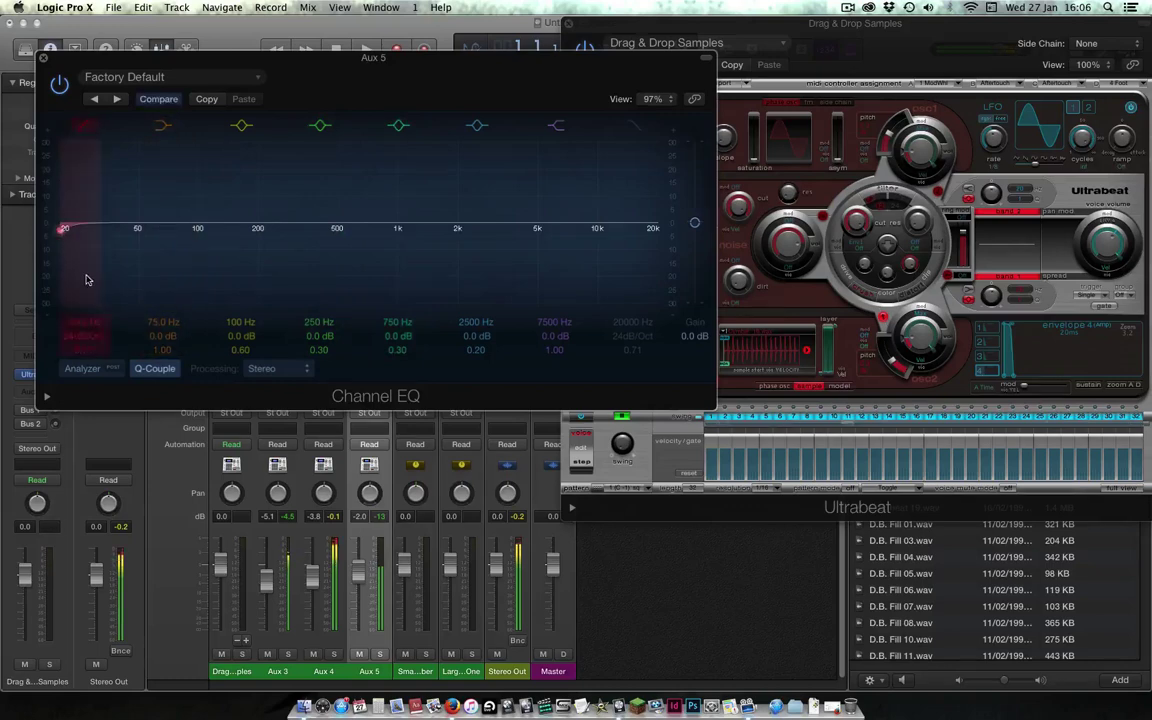
left_click_drag(86, 280, 535, 307)
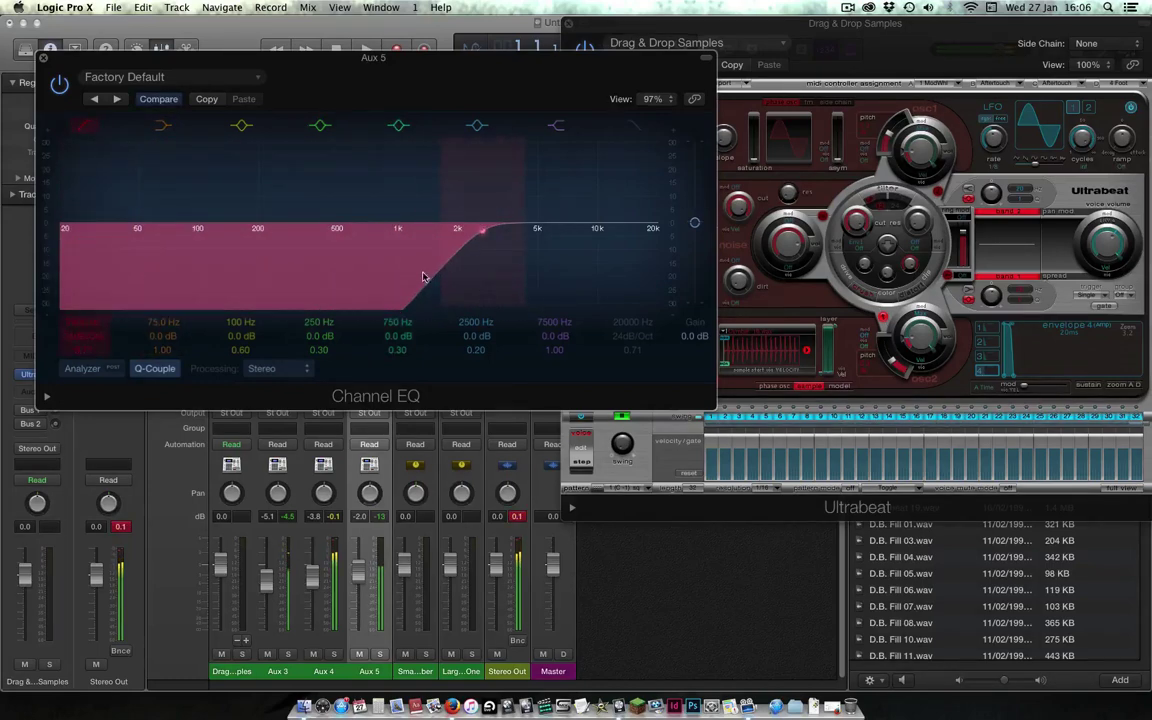
- Pan Aux 5 and insert a stereo Modulation Delay: feedback +51%, flanger-chorus 79%, mod intensity 13.5%
left_click(43, 57)
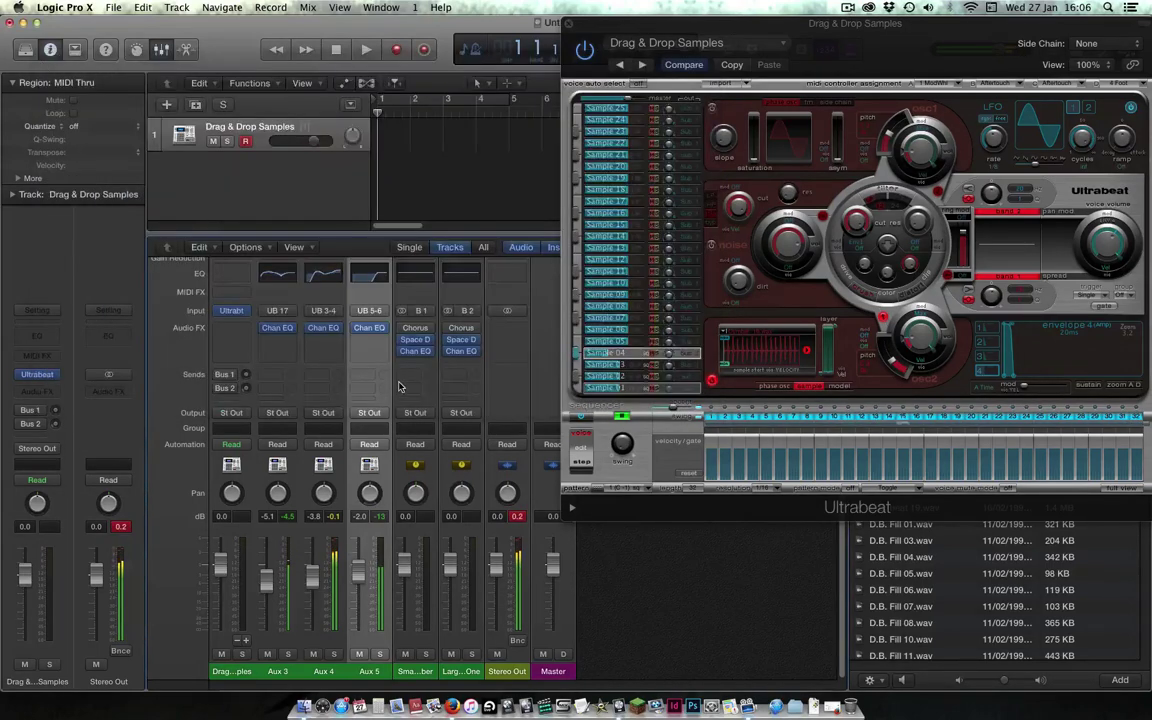
left_click(370, 494)
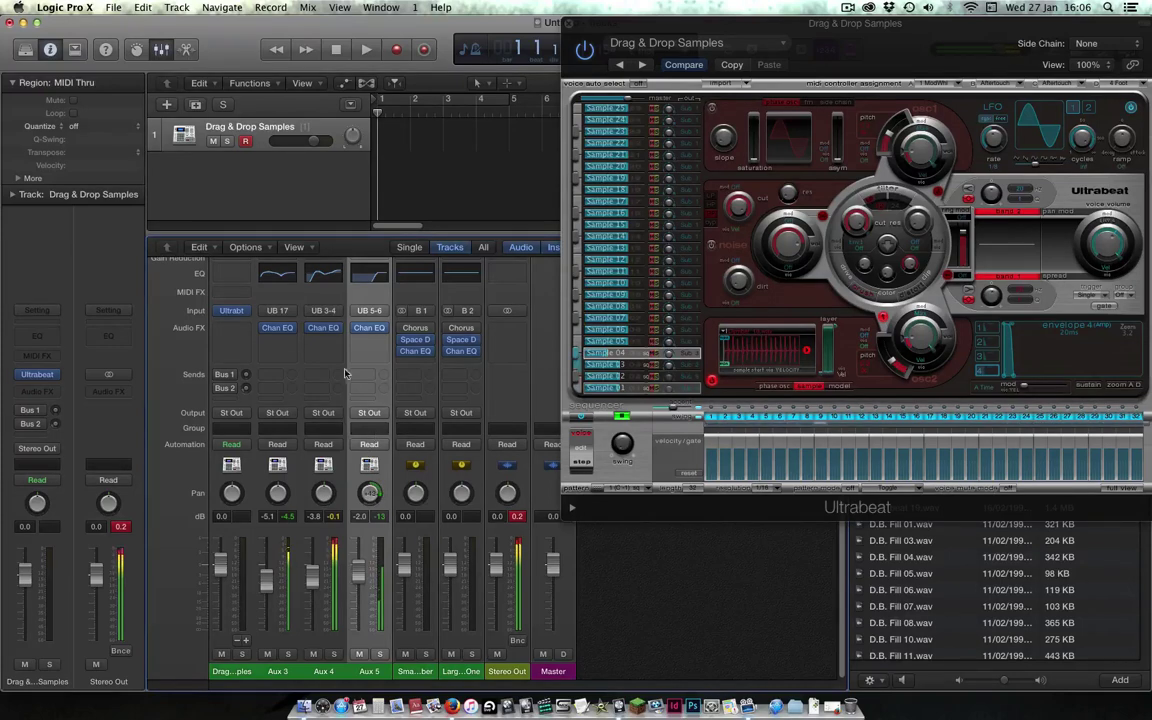
left_click(369, 338)
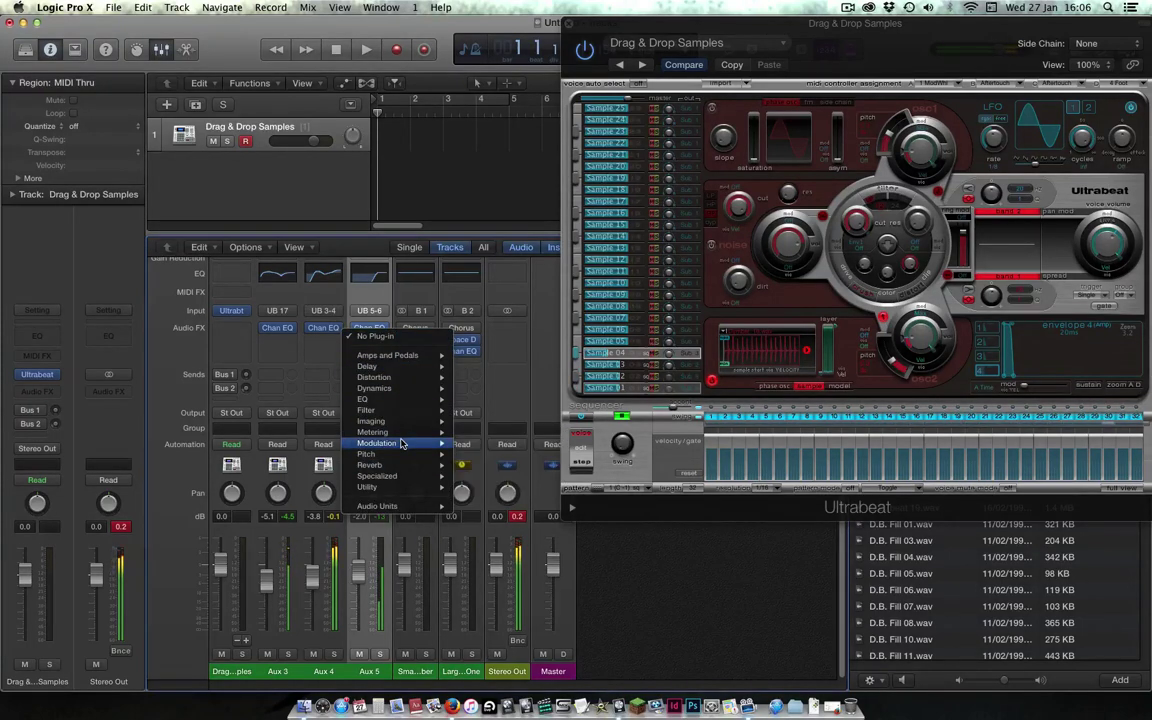
mouse_move(400, 443)
mouse_move(505, 487)
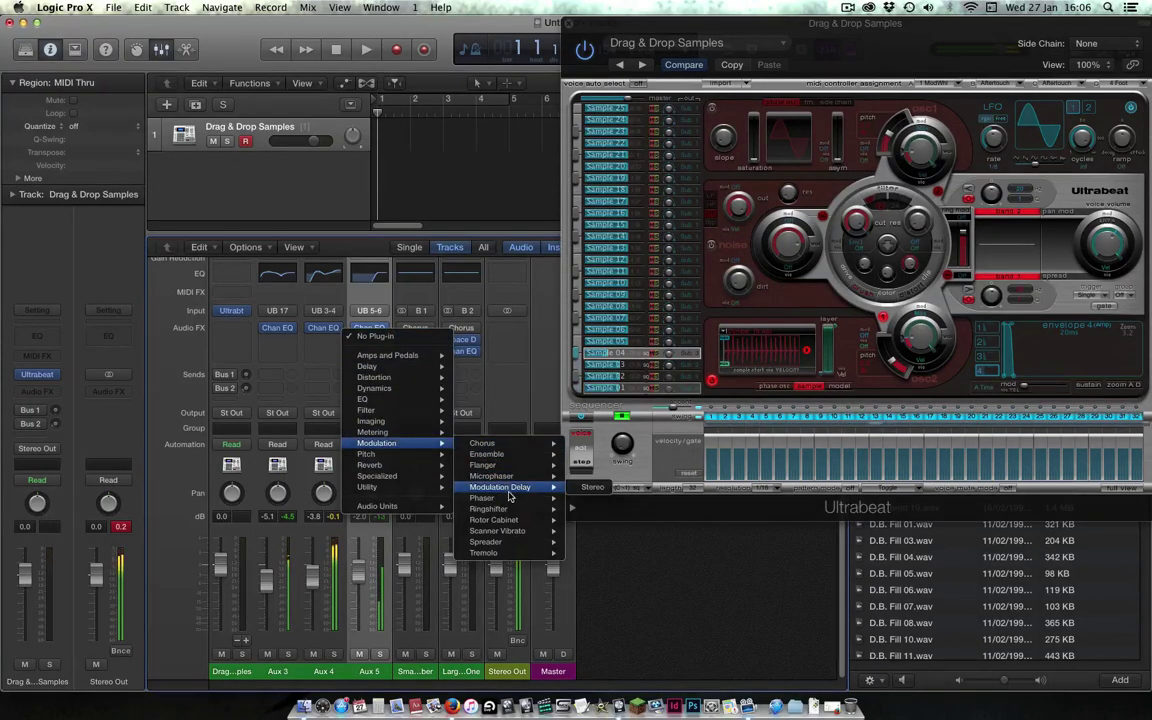
left_click(592, 487)
left_click_drag(60, 210, 62, 178)
left_click_drag(174, 208, 174, 216)
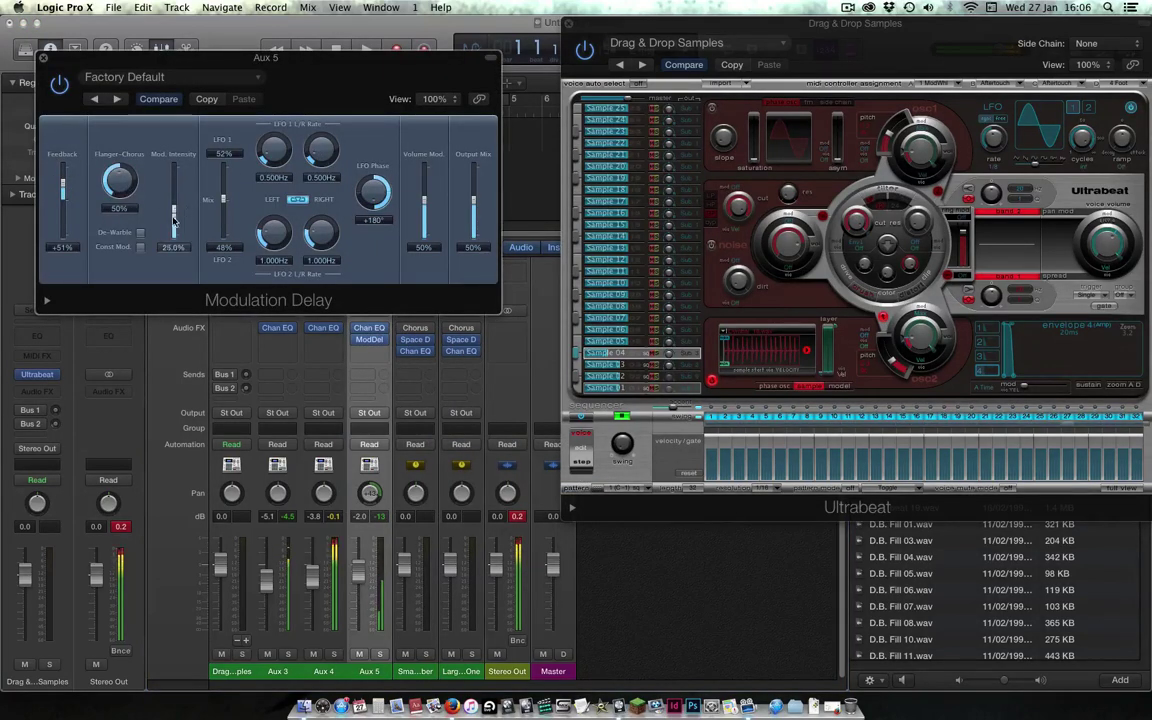
left_click_drag(118, 180, 113, 150)
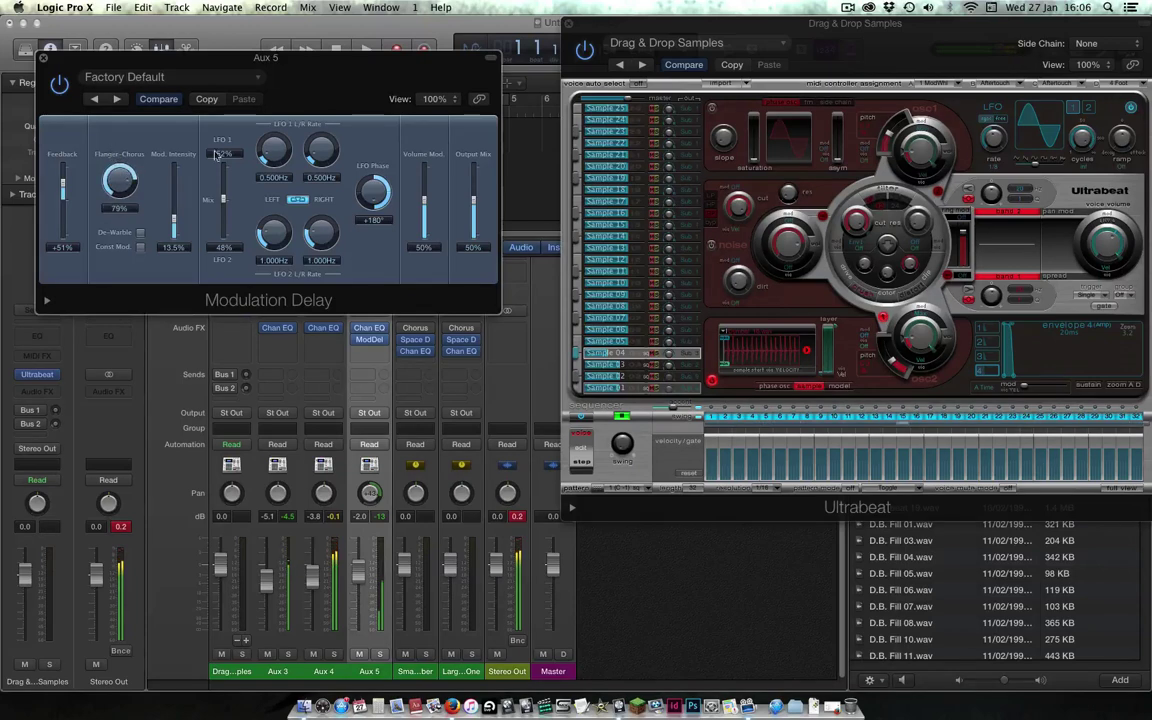
left_click(43, 57)
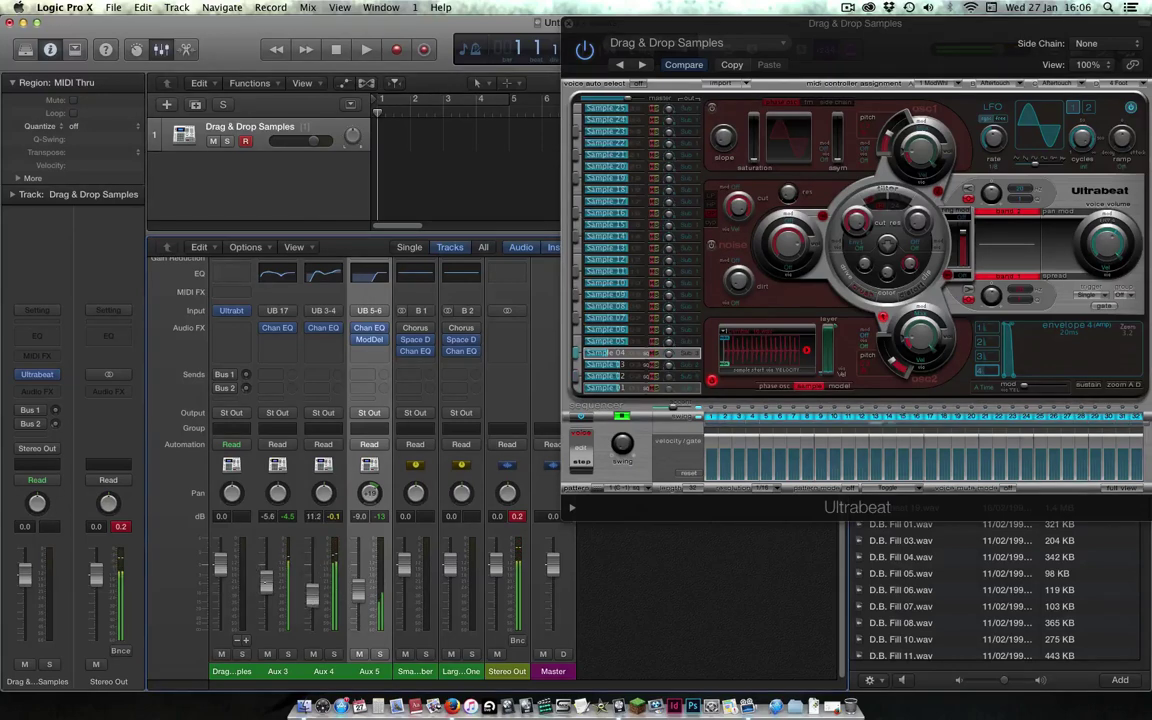
- Select Sample 01, center the Ultrabeat window and adjust its second oscillator's pitch
left_click(625, 388)
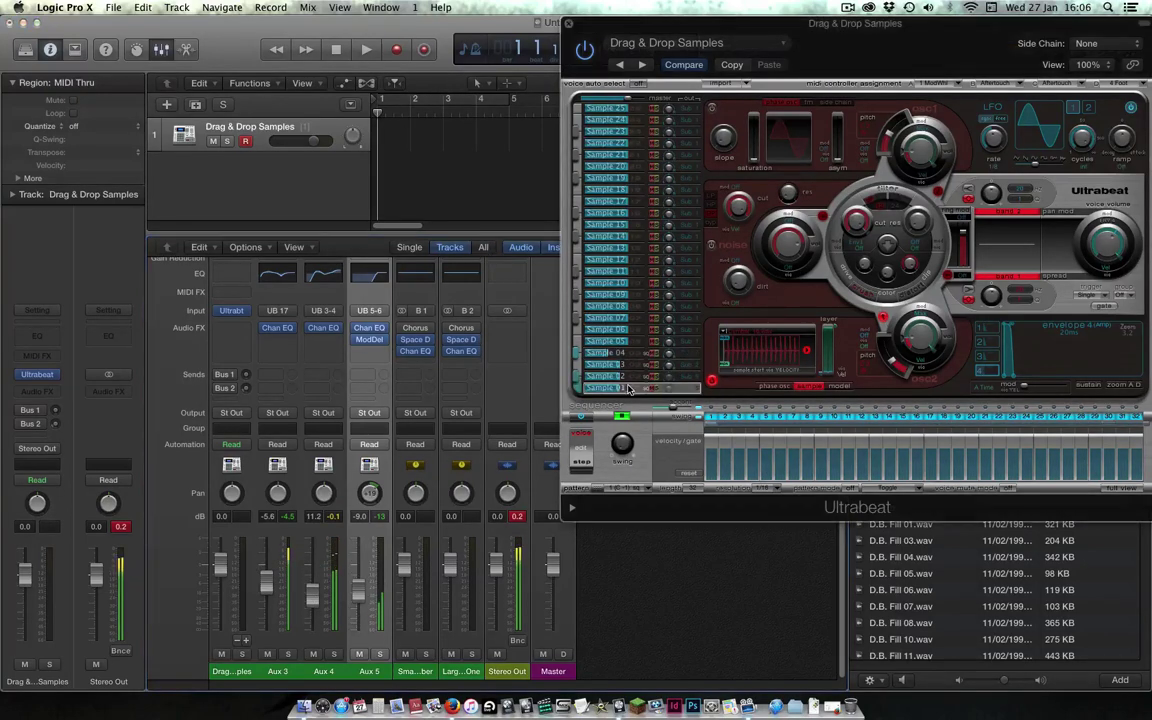
left_click_drag(734, 44, 534, 70)
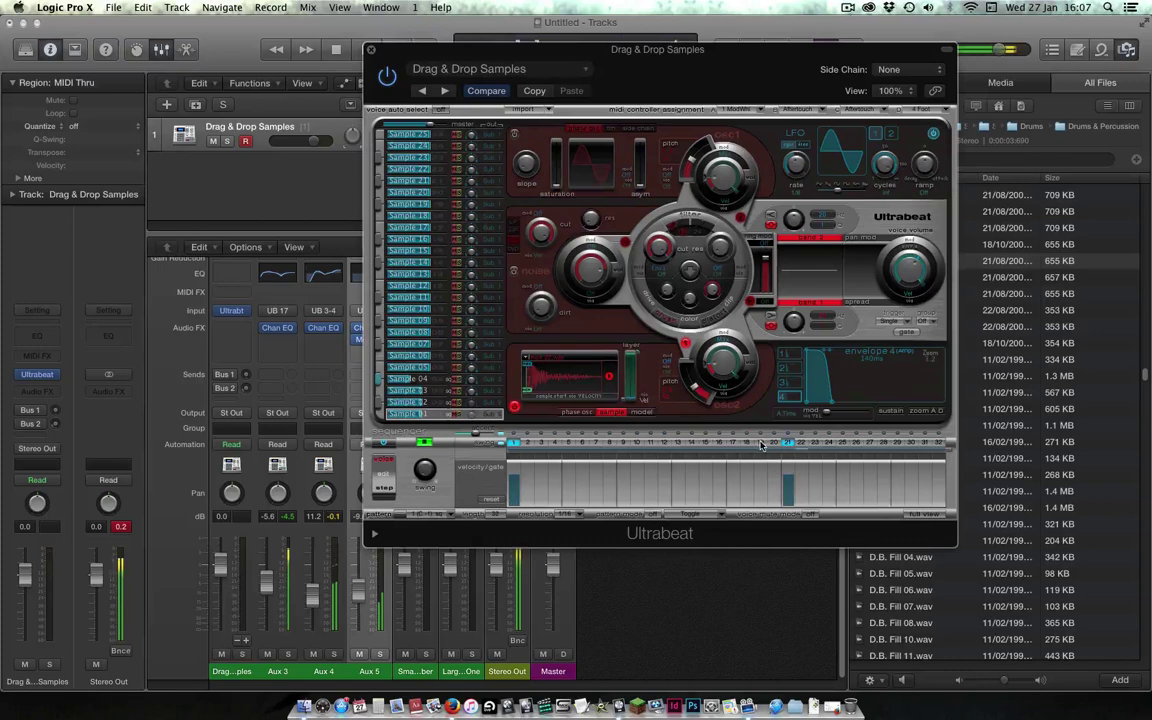
left_click_drag(703, 402, 698, 398)
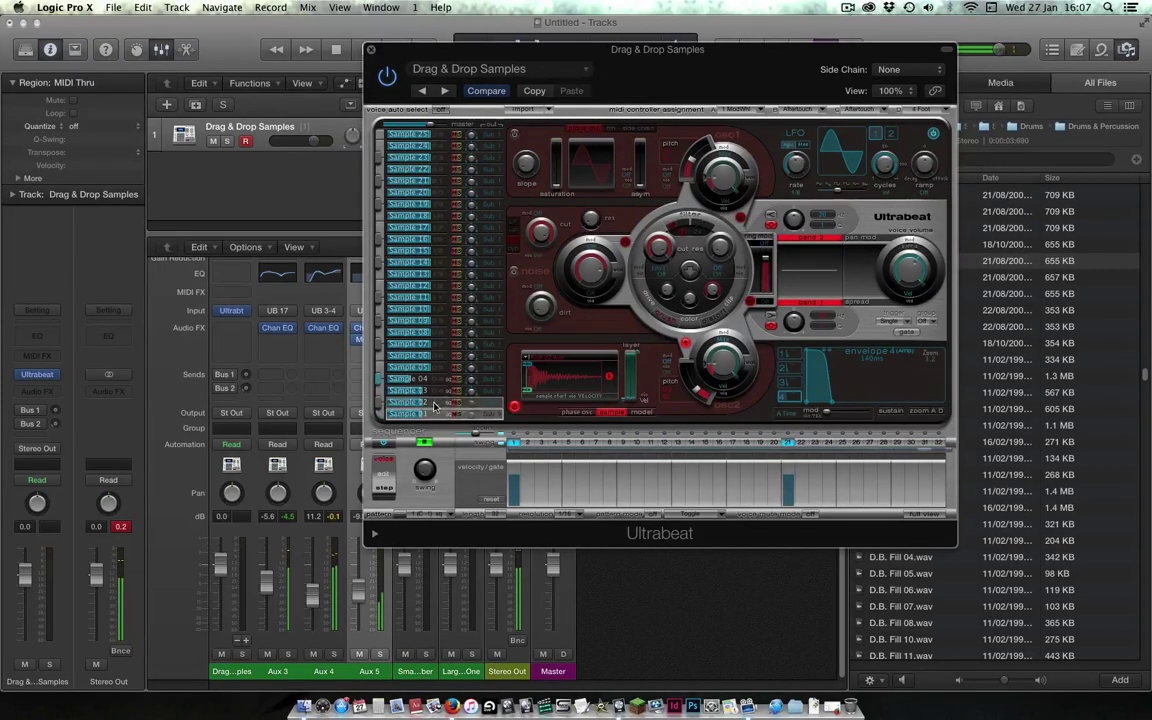
- On another voice, lower oscillator 1 to 155.6 Hz and set envelope attack 98 ms, decay about 89 ms
left_click(500, 401)
mouse_move(688, 381)
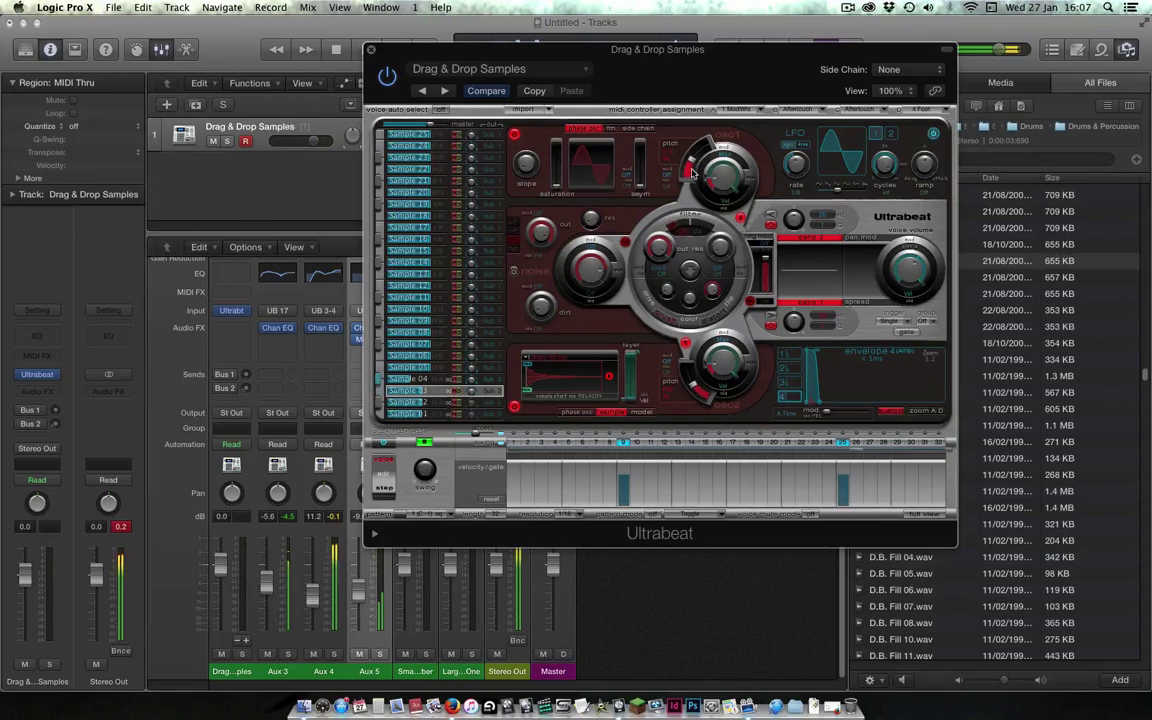
mouse_move(691, 160)
left_click_drag(691, 160, 692, 166)
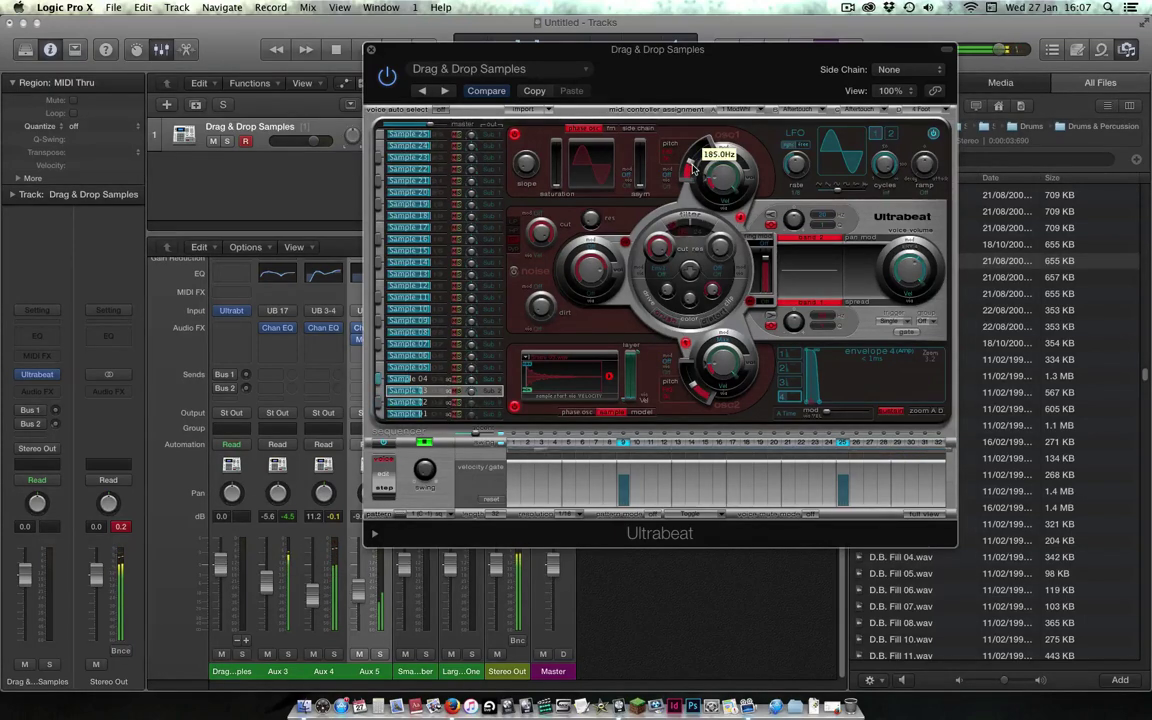
left_click_drag(694, 167, 695, 170)
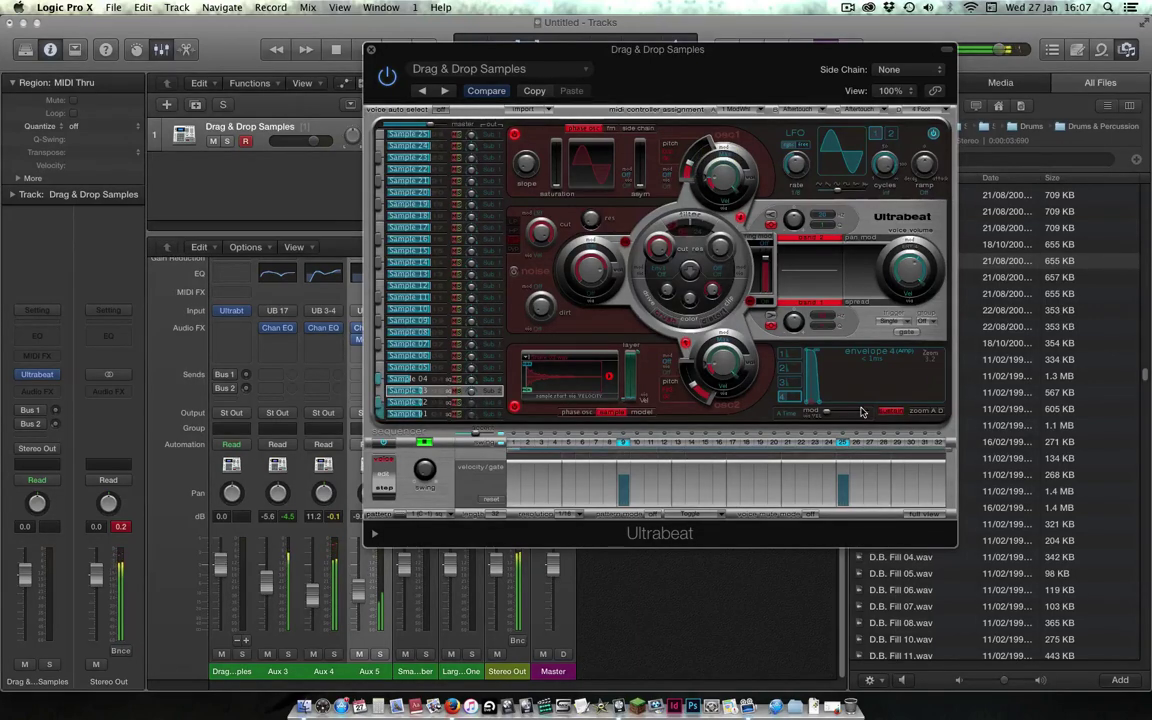
left_click_drag(813, 356, 826, 359)
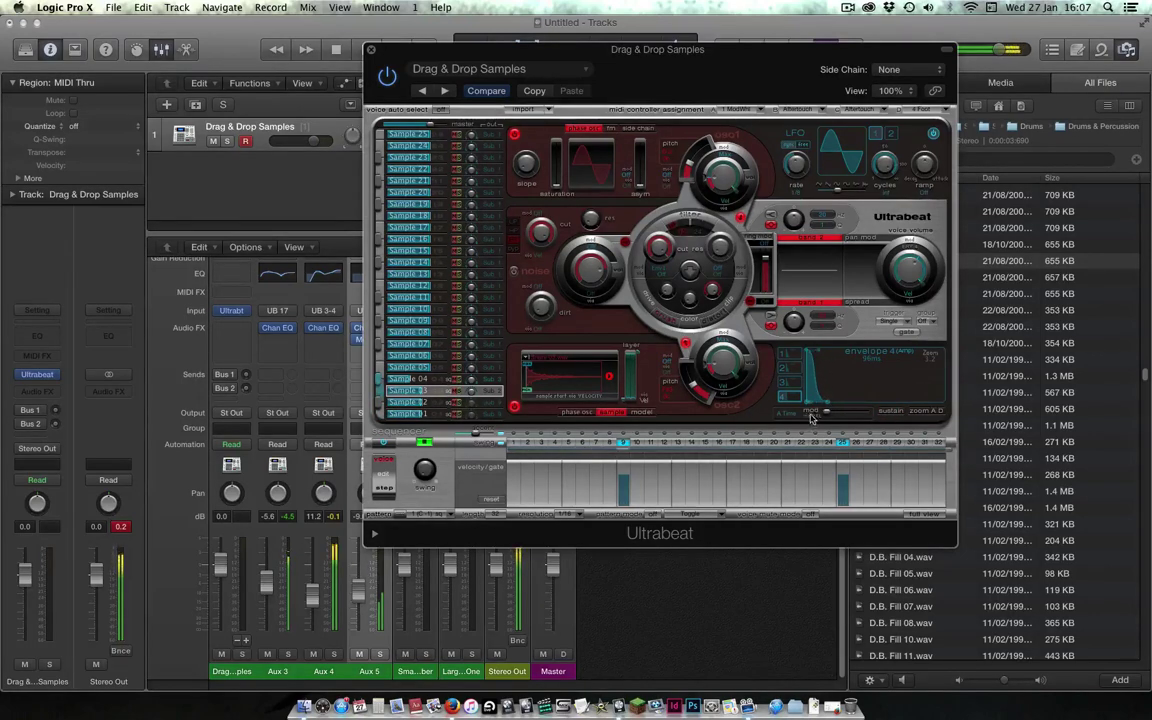
mouse_move(818, 356)
left_mouse_down()
mouse_move(824, 406)
mouse_move(824, 357)
left_mouse_up()
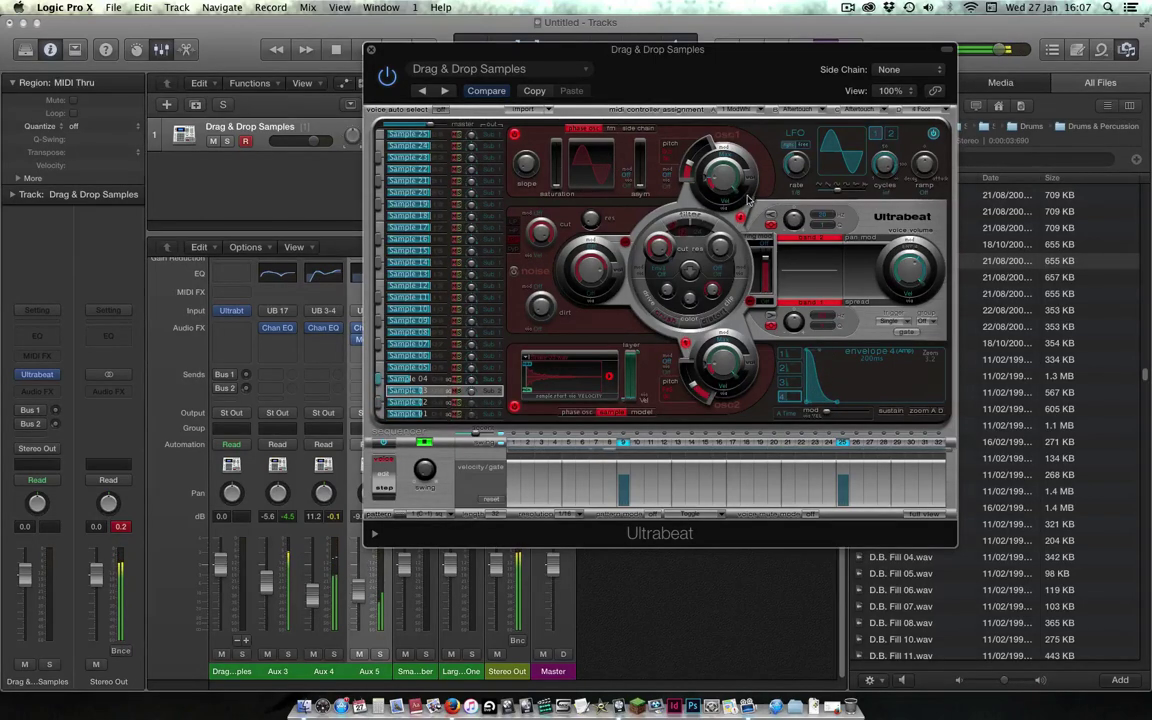
- Select another sample voice, then bypass the Ultrabeat instrument
mouse_move(739, 188)
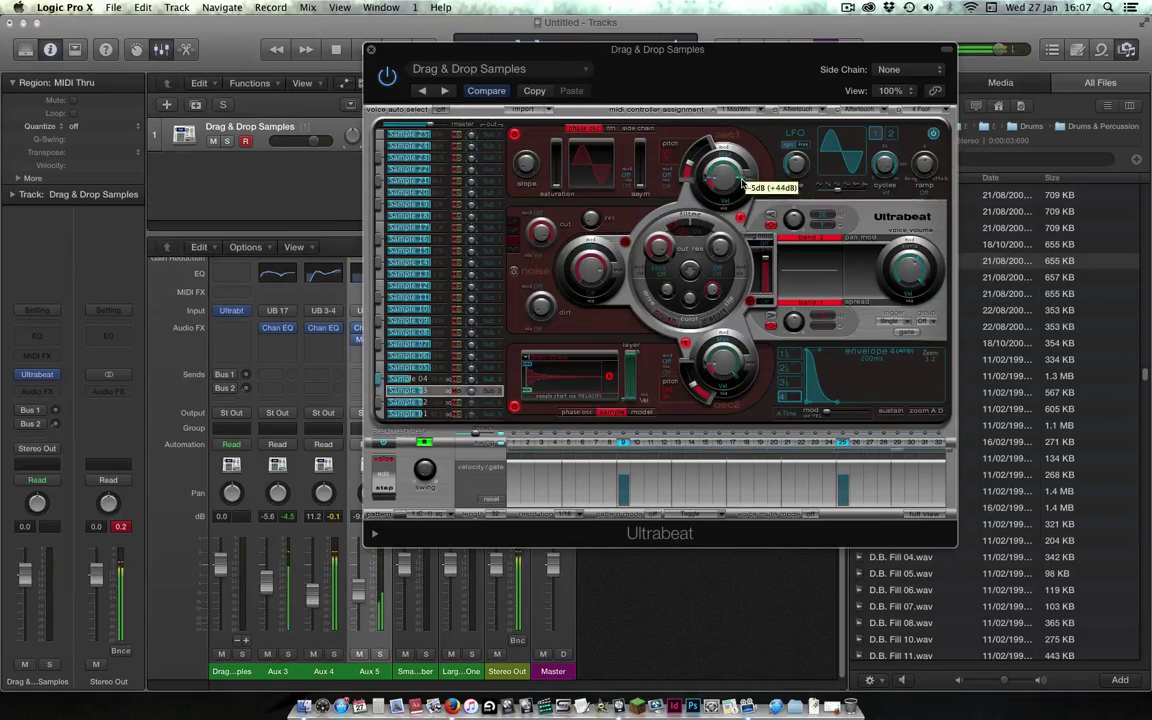
left_click(472, 415)
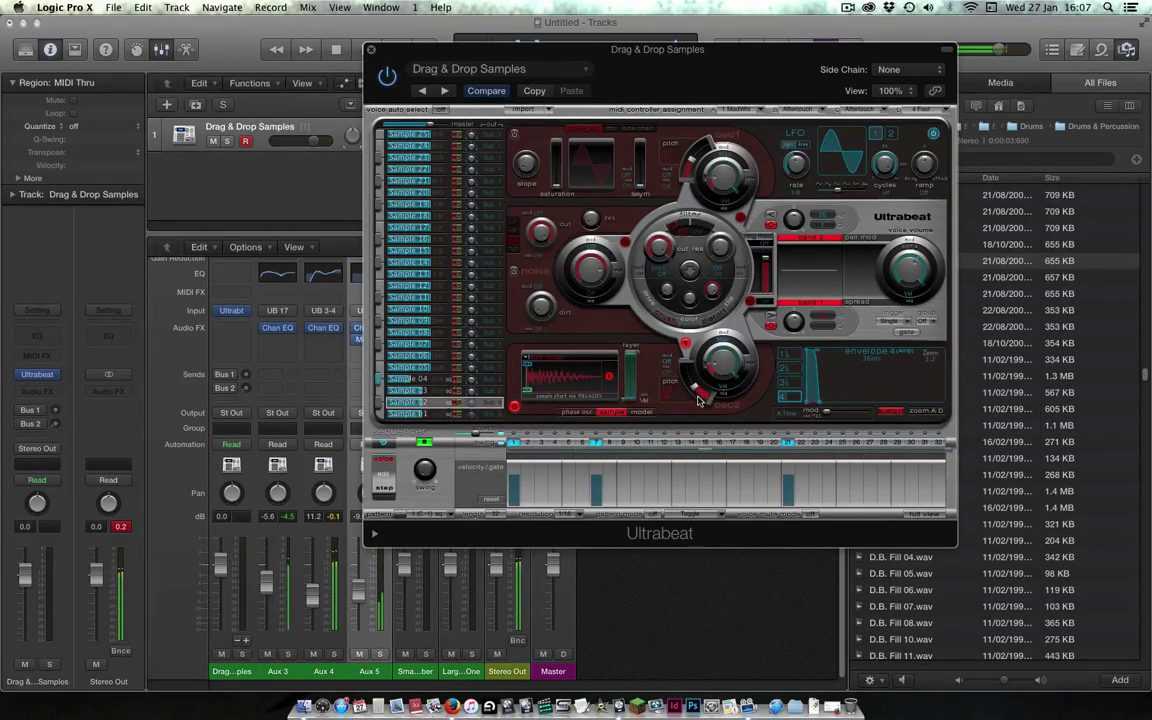
mouse_move(696, 391)
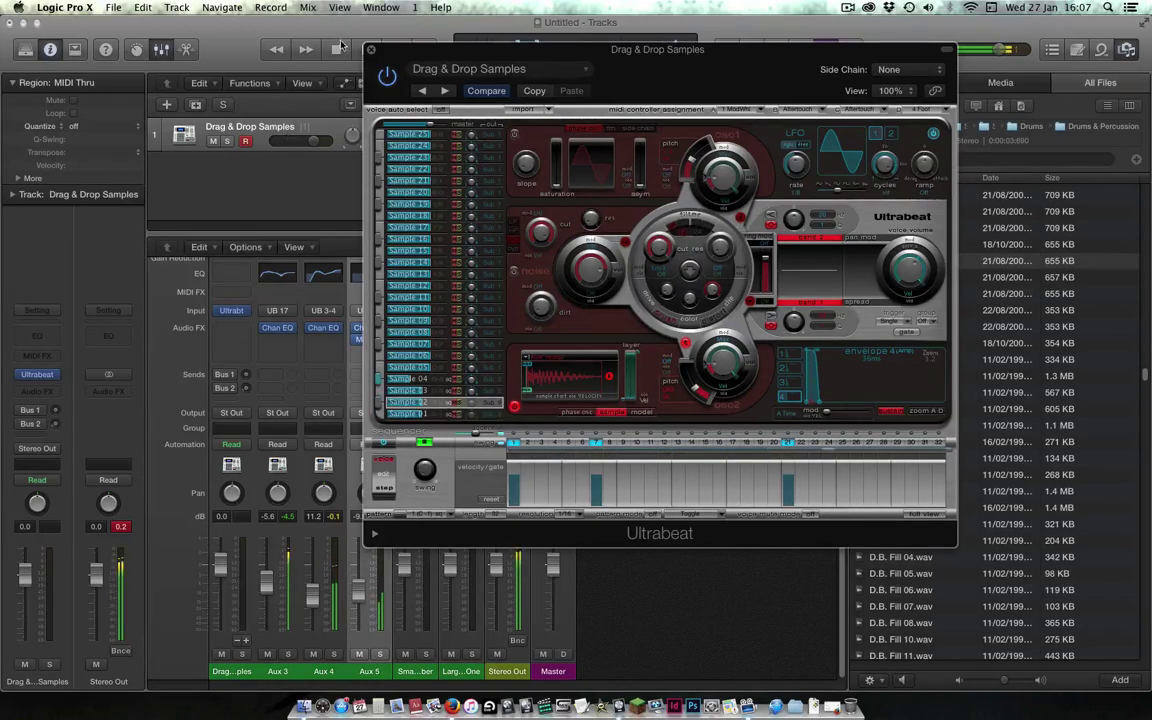
left_click(386, 75)
- Turn Ultrabeat's power button back on and drag its window down and to the left
left_click(386, 75)
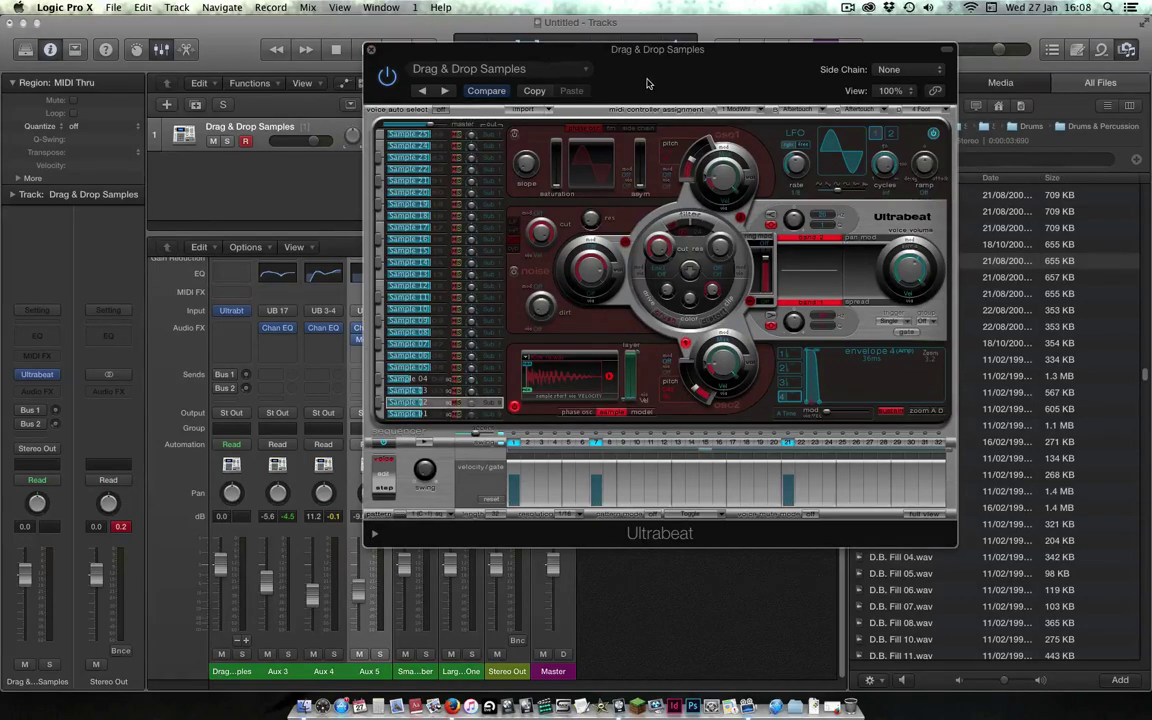
left_click_drag(647, 84, 534, 127)
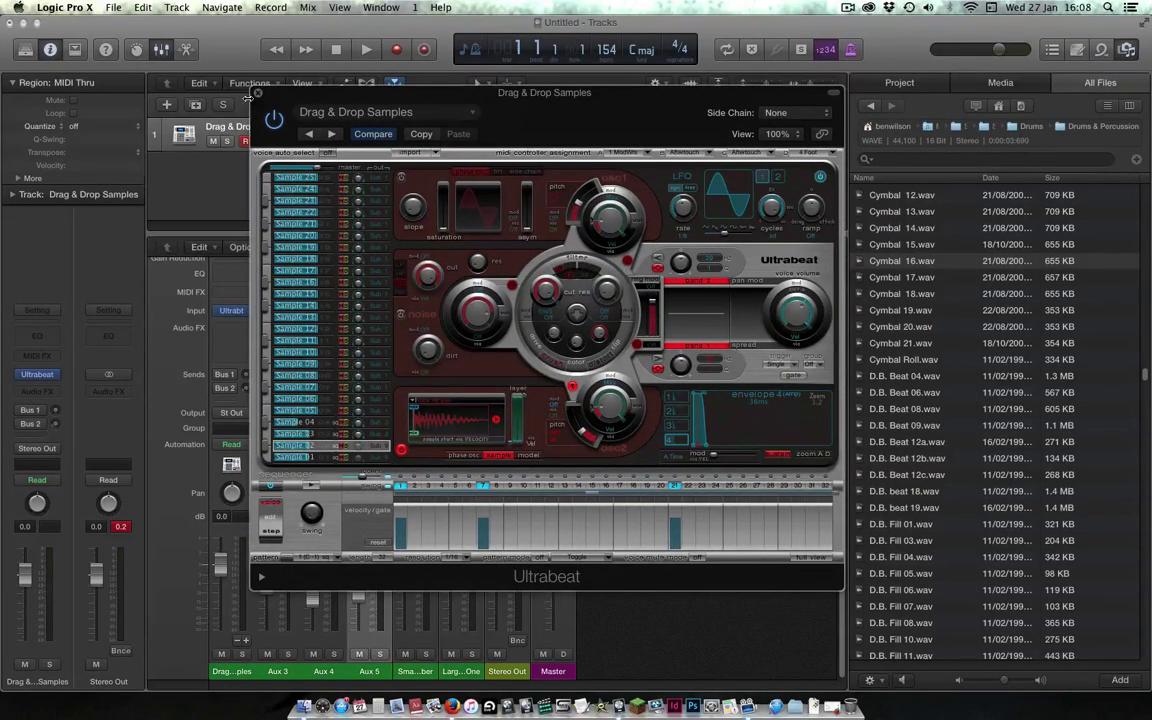